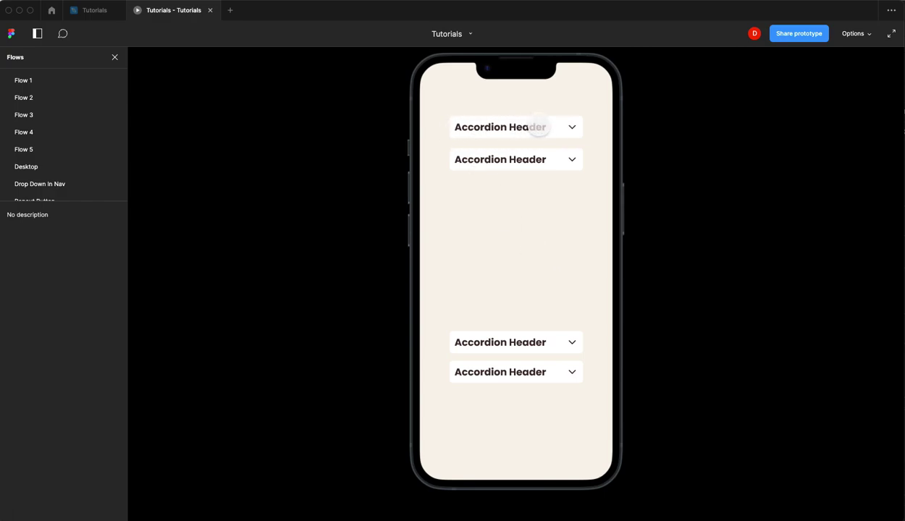
Test the upper two accordions in the prototype preview by expanding and collapsing each header in turn.
left_click(549, 128)
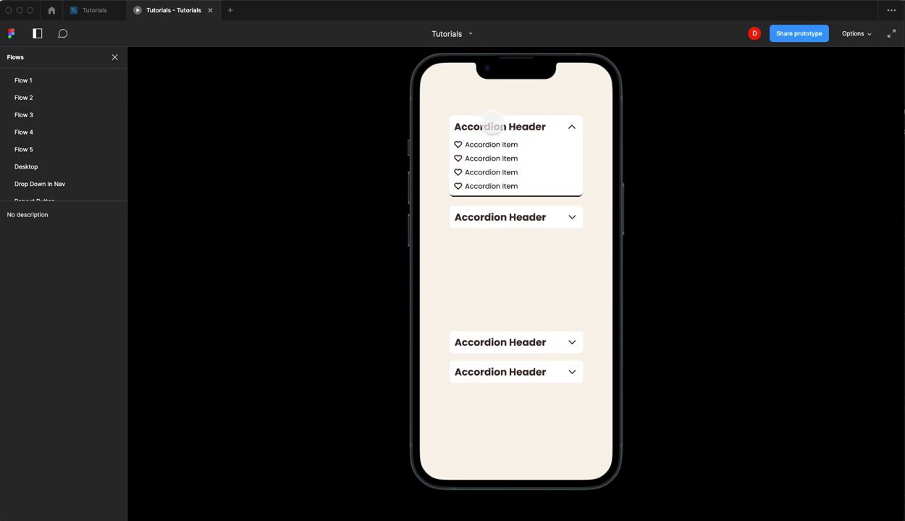
left_click(492, 125)
left_click(488, 161)
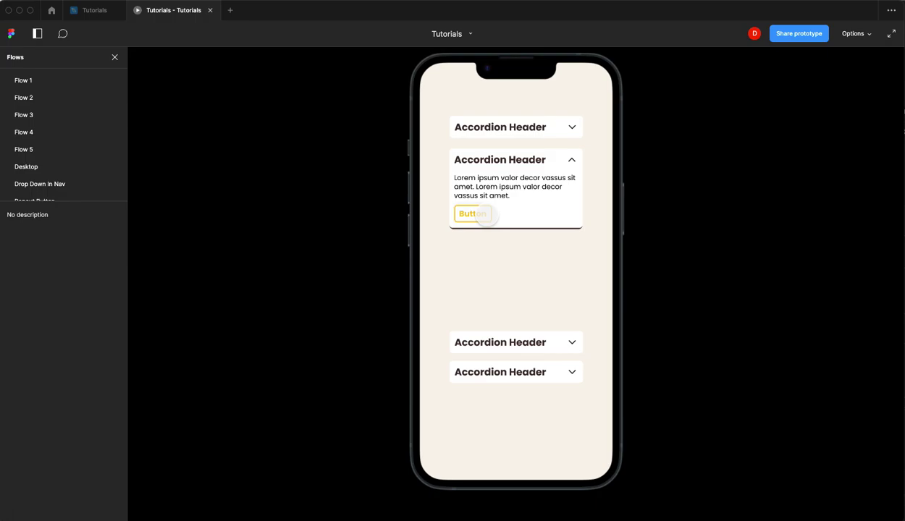
left_click(507, 159)
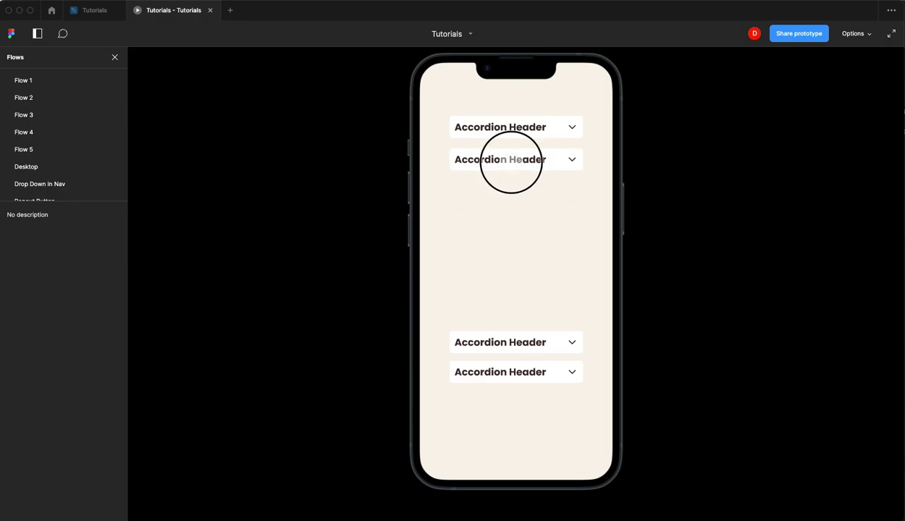
left_click(510, 161)
left_click(498, 161)
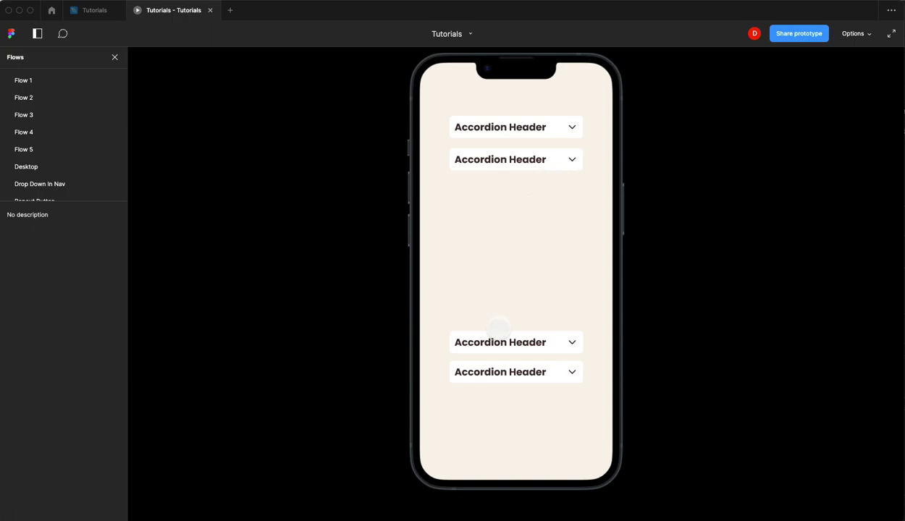
Test the lower accordion pair in the prototype preview by alternately opening its first and second headers.
left_click(507, 343)
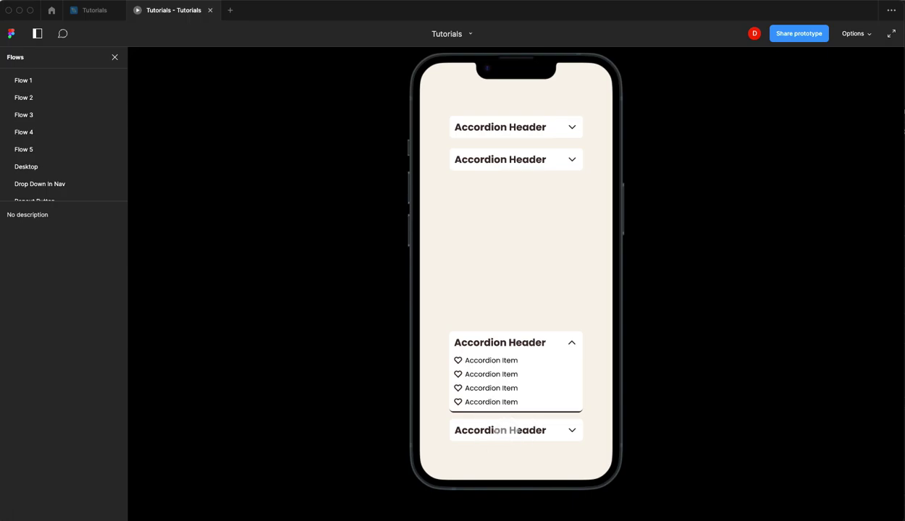
left_click(506, 430)
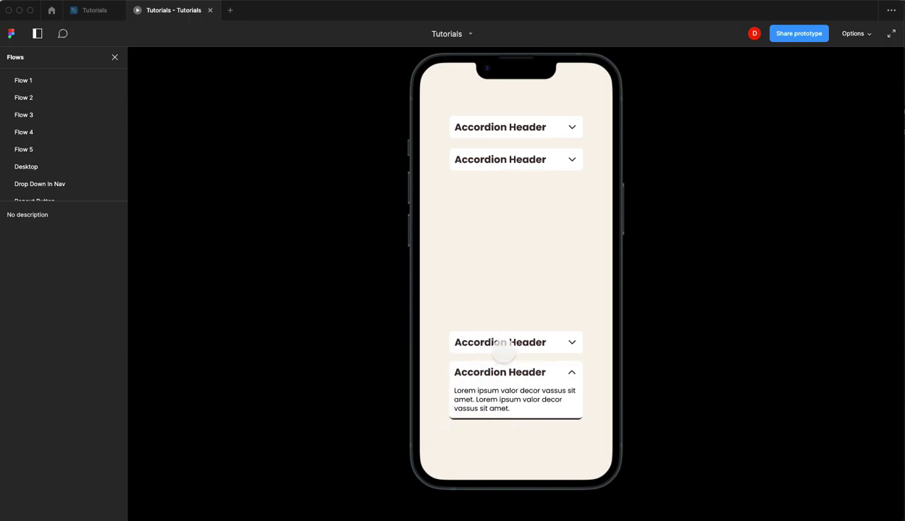
left_click(505, 346)
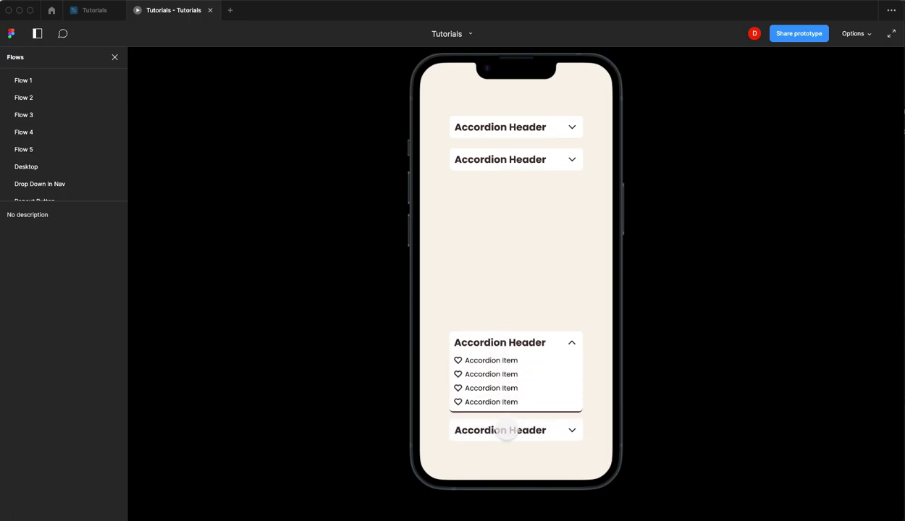
left_click(506, 430)
left_click(498, 343)
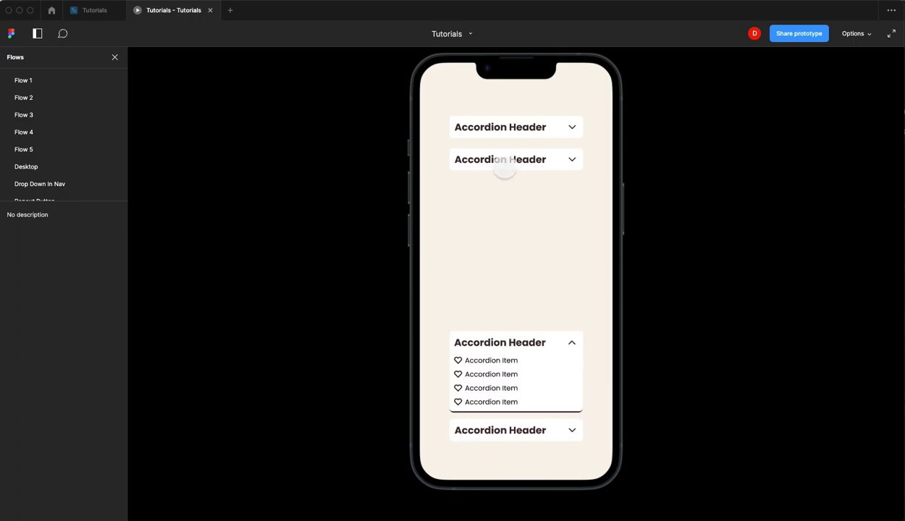
Expand both upper accordions in the prototype preview at the same time.
left_click(500, 124)
left_click(525, 230)
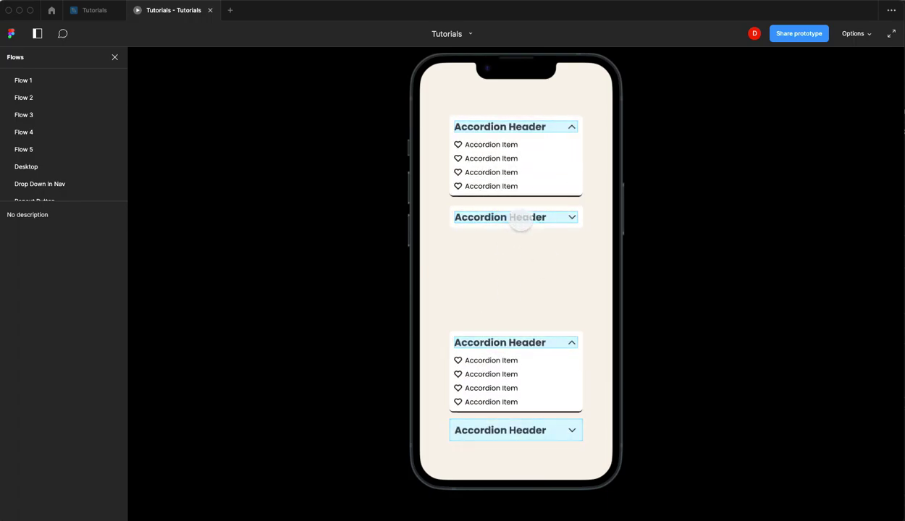
left_click(511, 216)
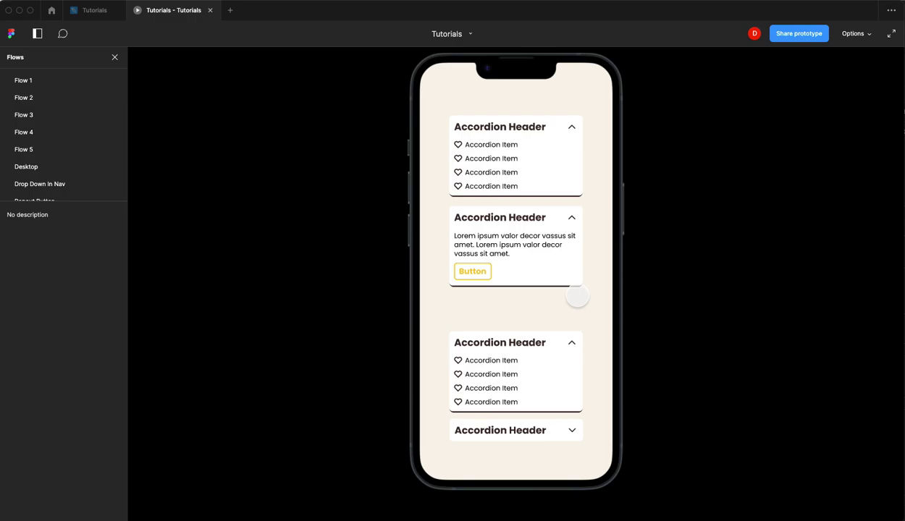
Return to the Tutorials design file and add the text "Accordion Header" below the accordion item.
left_click(97, 14)
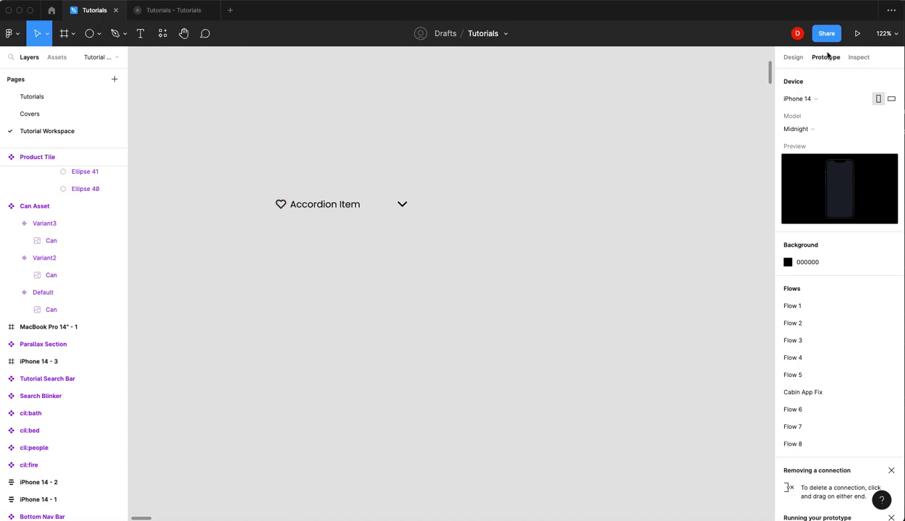
left_click(792, 58)
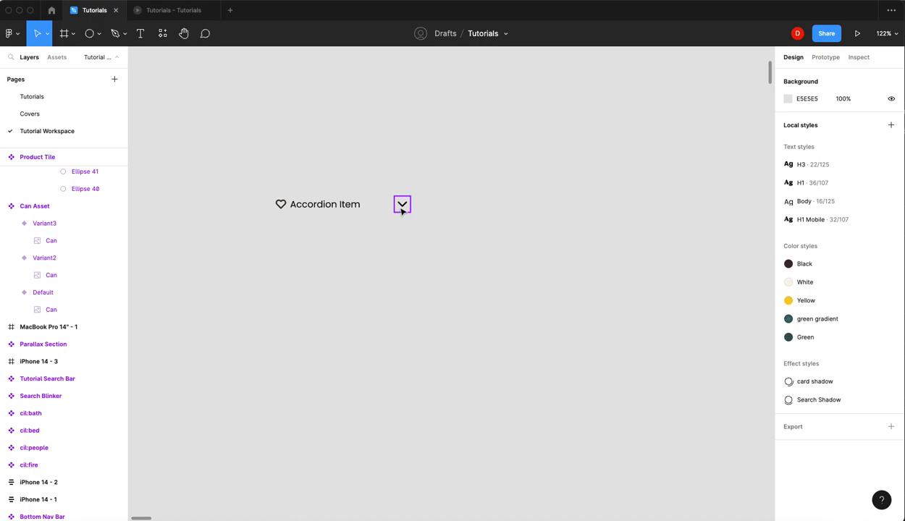
key("t")
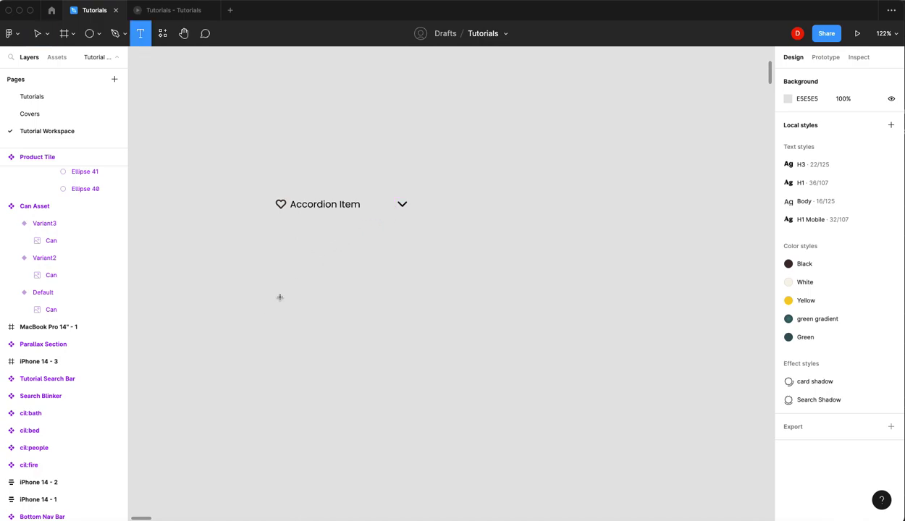
left_click(282, 296)
type("Acc")
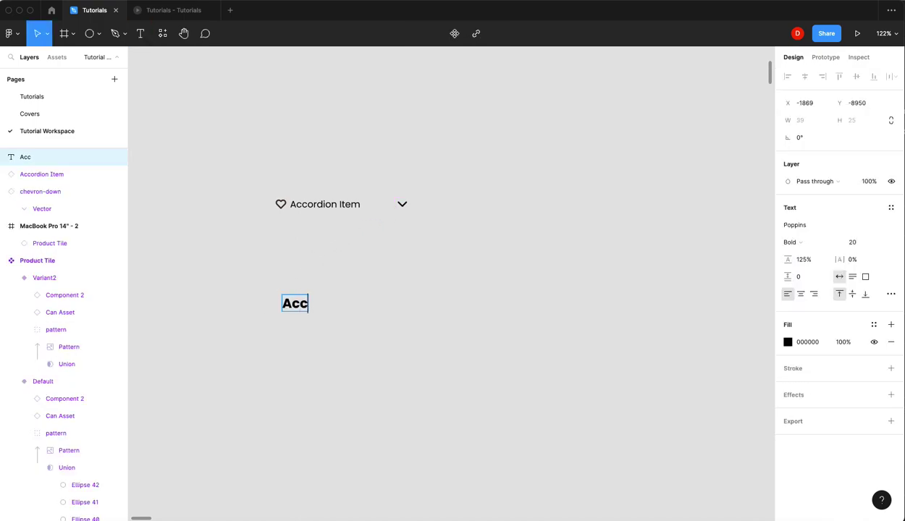
type("ordion Header")
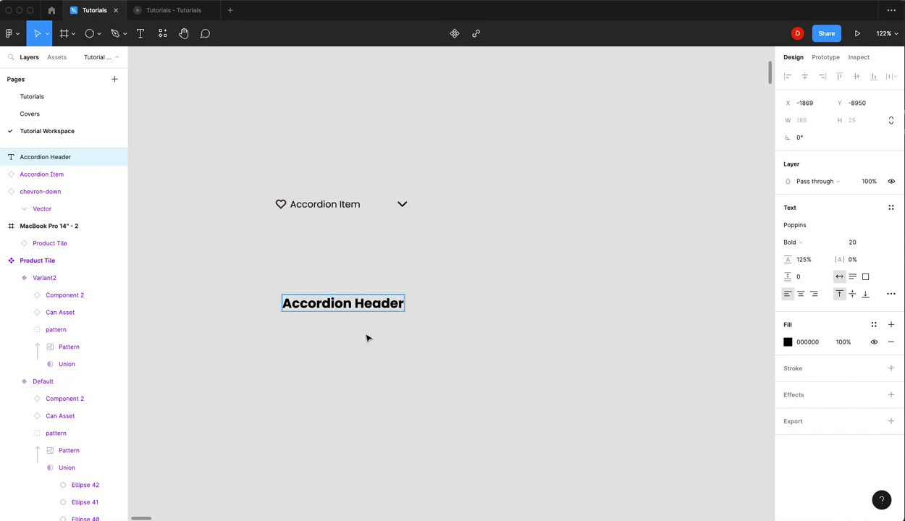
key("Escape")
Arrange the chevron icon and the "Accordion Header" text side by side, with the text size set to 16.
left_click_drag(402, 203, 428, 303)
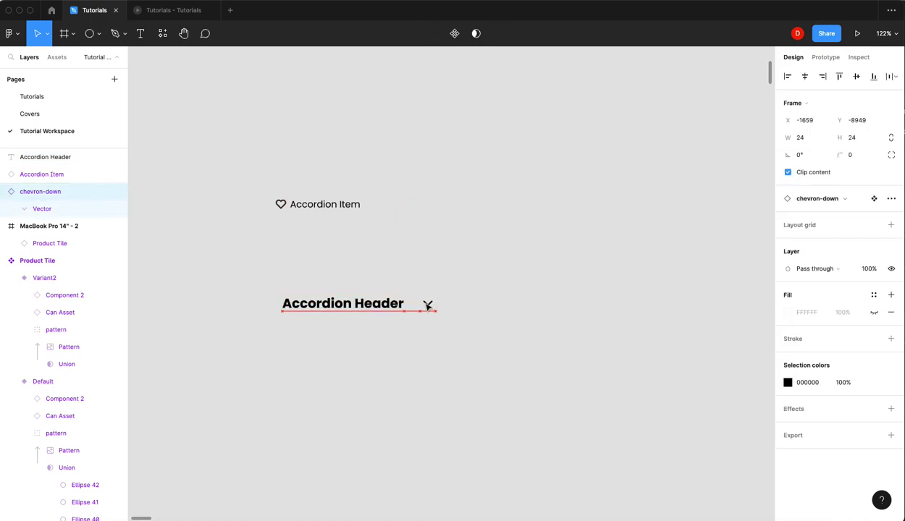
left_click(380, 305)
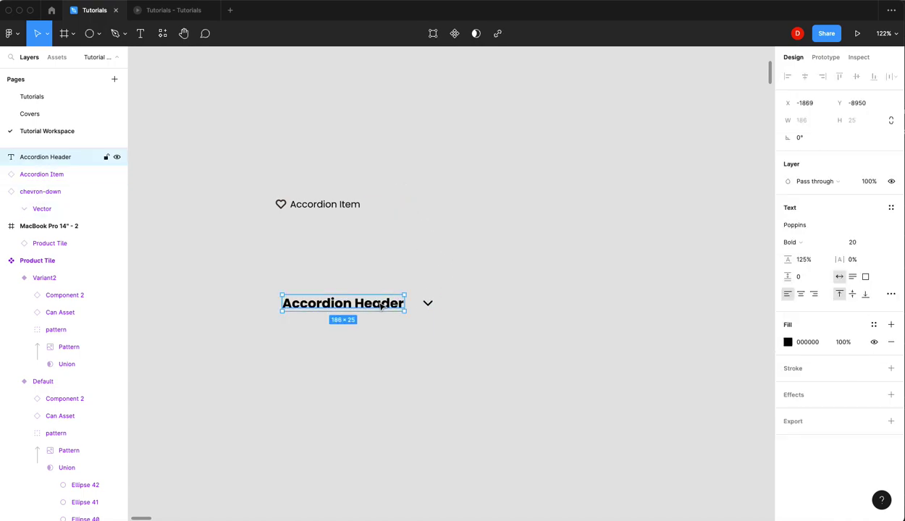
left_click(876, 242)
left_click(877, 233)
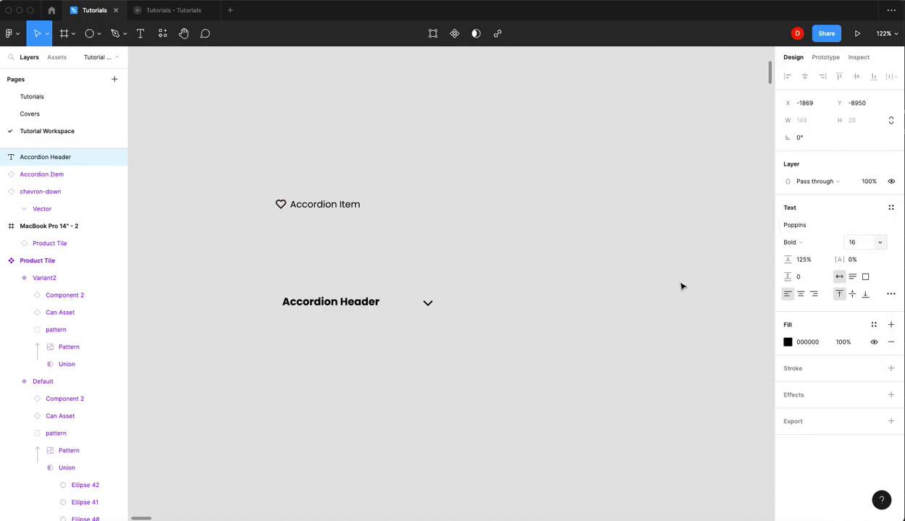
left_click_drag(327, 304, 349, 301)
Wrap the header text and chevron in an auto layout frame named "Accordion Header".
left_click_drag(493, 327, 391, 313)
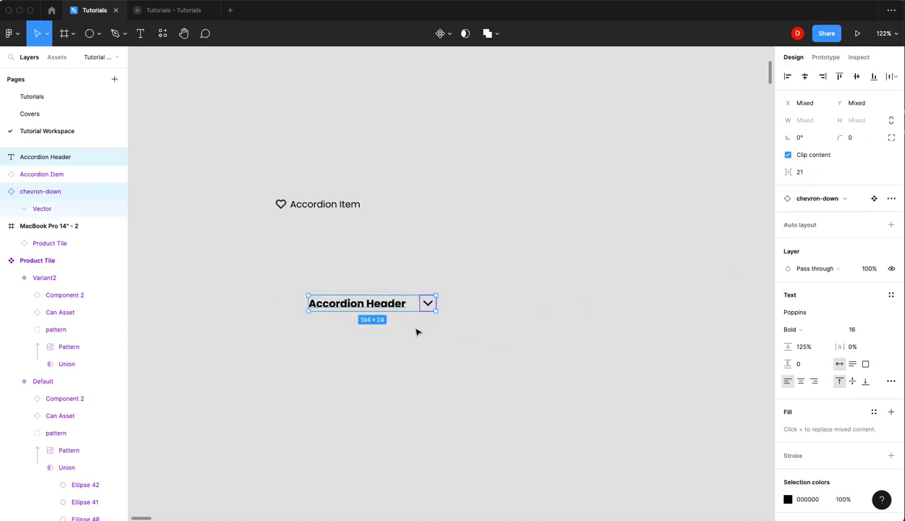
key("shift+a")
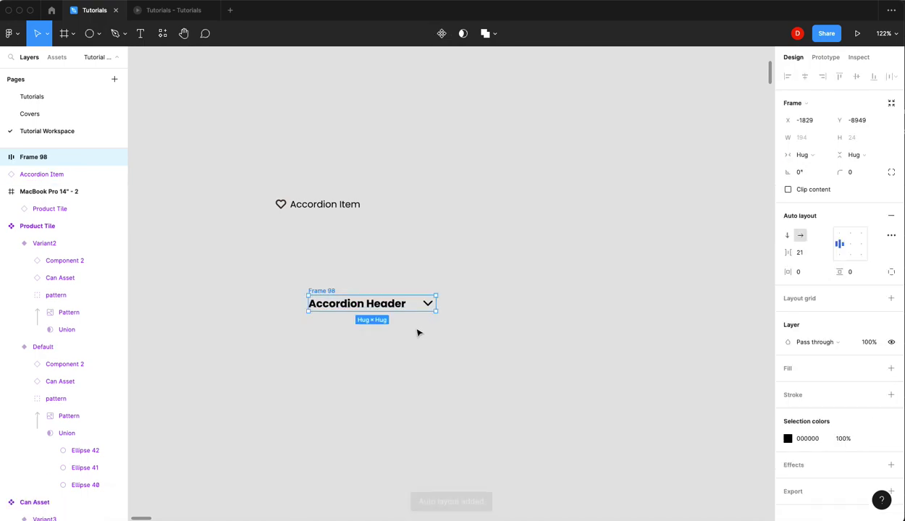
double_click(321, 291)
type("A")
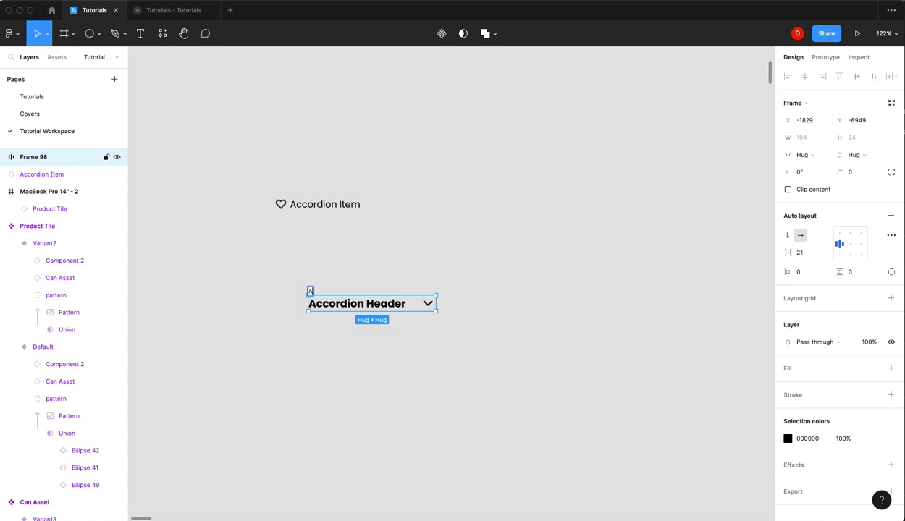
type("ccordion Header")
key("Return")
Wrap the header frame in another auto layout frame and name it "Advanced Accordion Component".
key("shift+a")
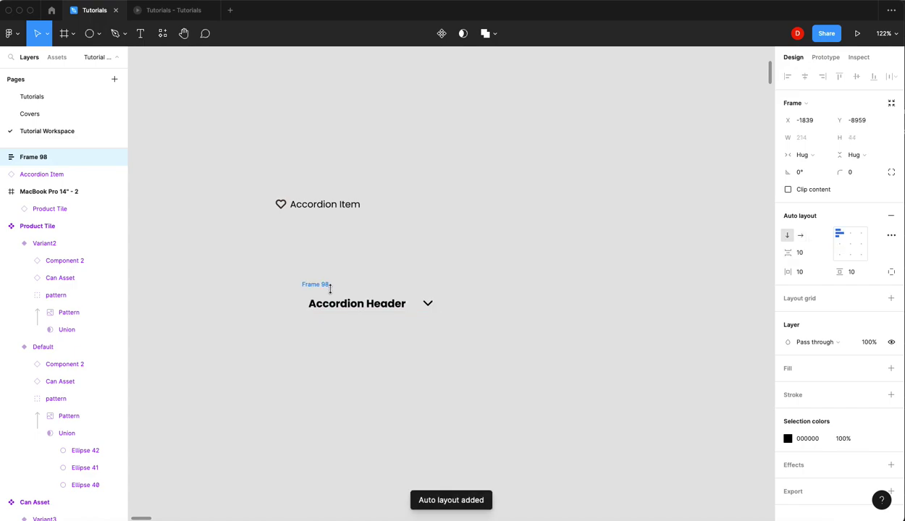
key("super+r")
type("Acc")
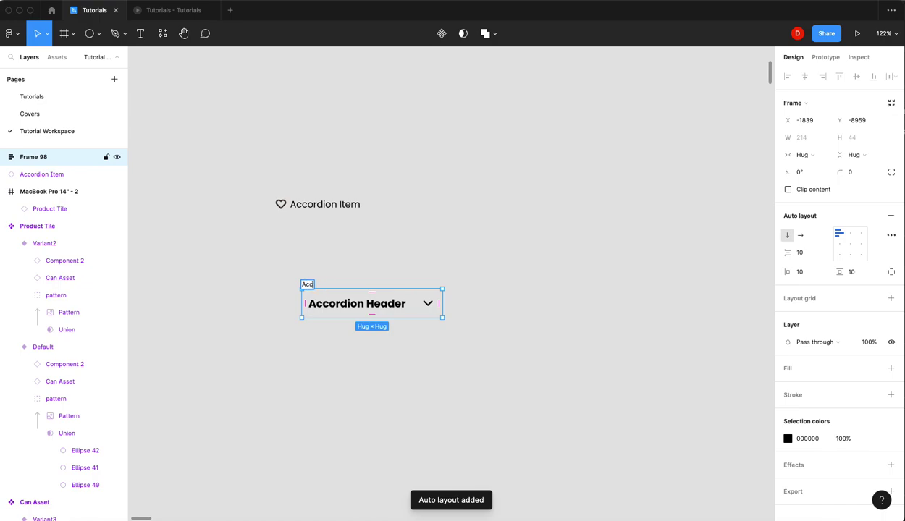
type("ordion Co")
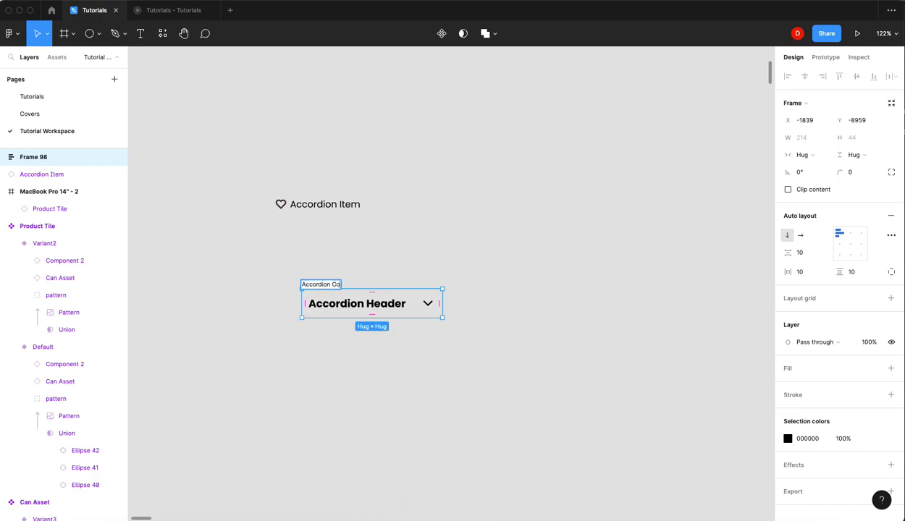
type("mponent")
left_click(301, 284)
type("Advanced")
key("Return")
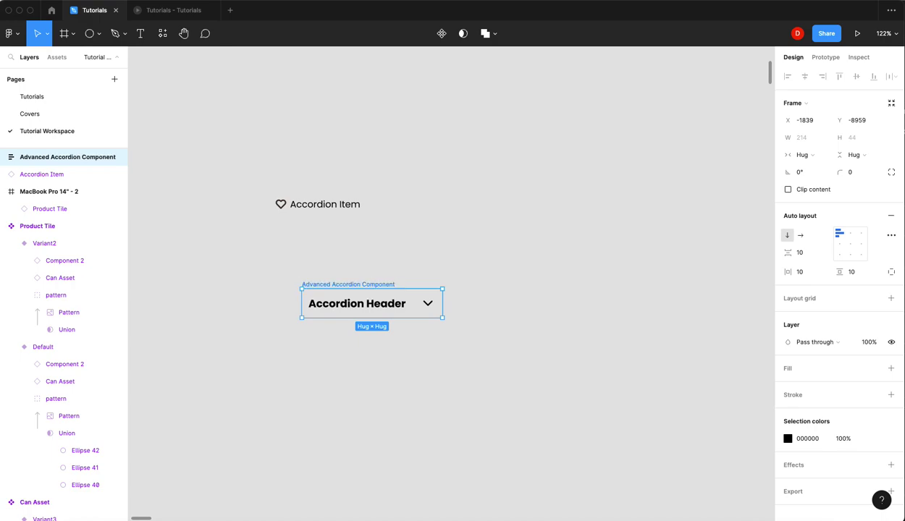
Give the Advanced Accordion Component frame a white FFFFFF fill and a corner radius of 6.
left_click(891, 368)
left_click_drag(853, 174, 4, 174)
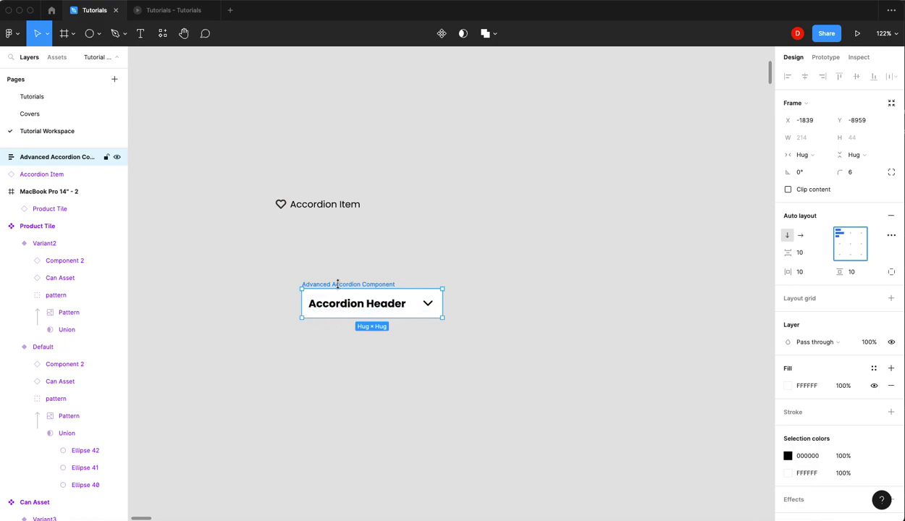
left_click(534, 297)
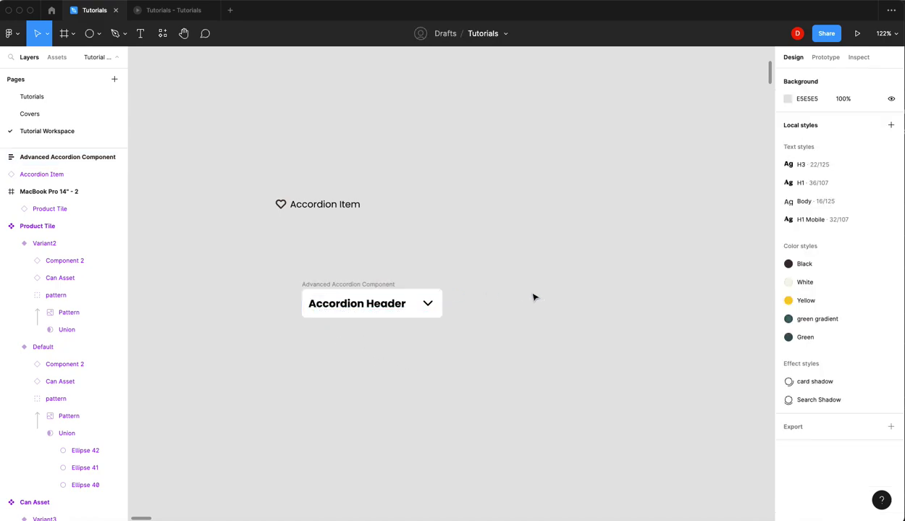
Place the Accordion Item below the header inside the component frame and duplicate it to make five items.
left_click(333, 286)
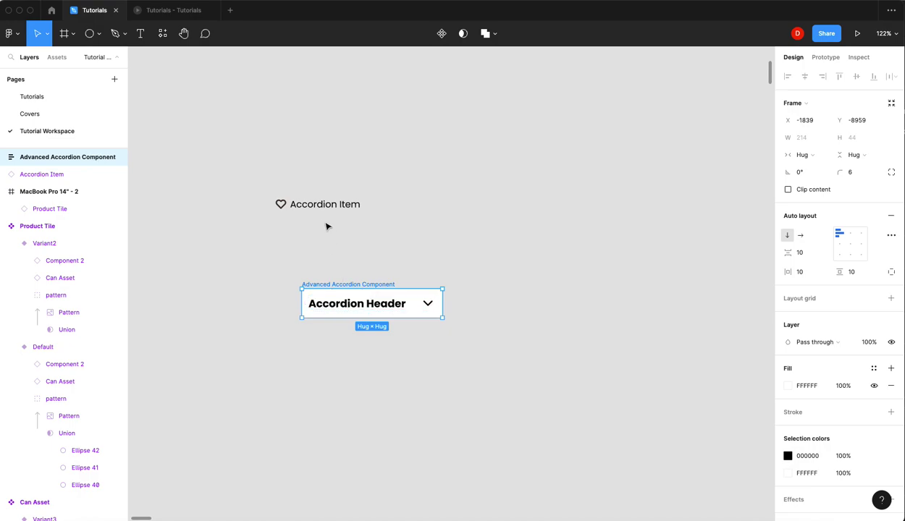
left_click_drag(307, 208, 339, 309)
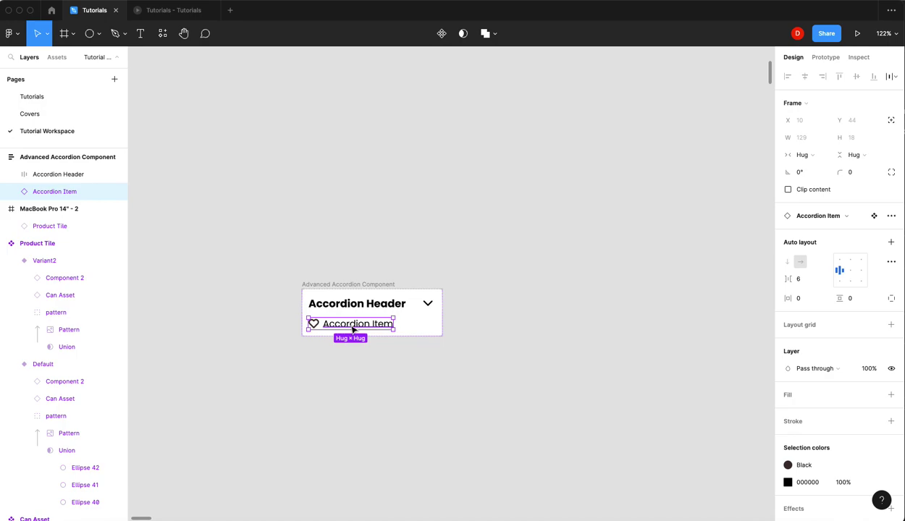
key("super+d")
key("super+d")
key("super+d")
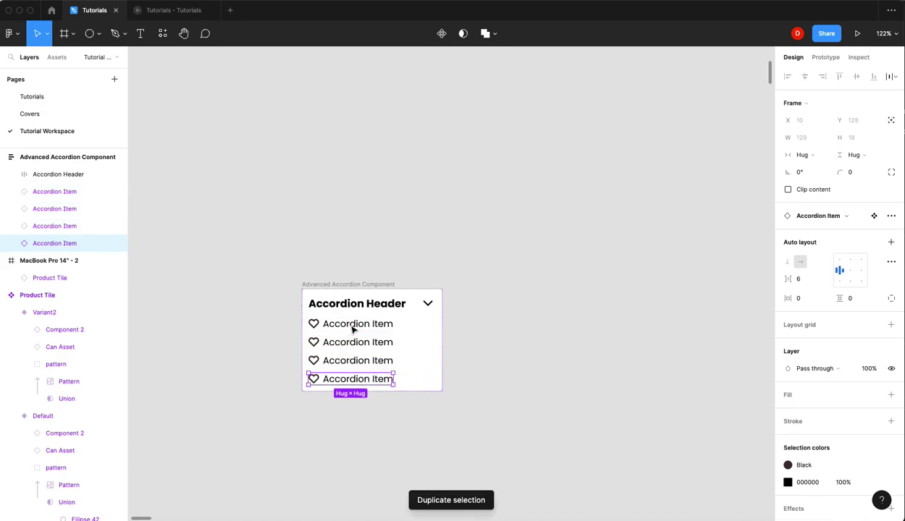
key("super+d")
left_click(511, 318)
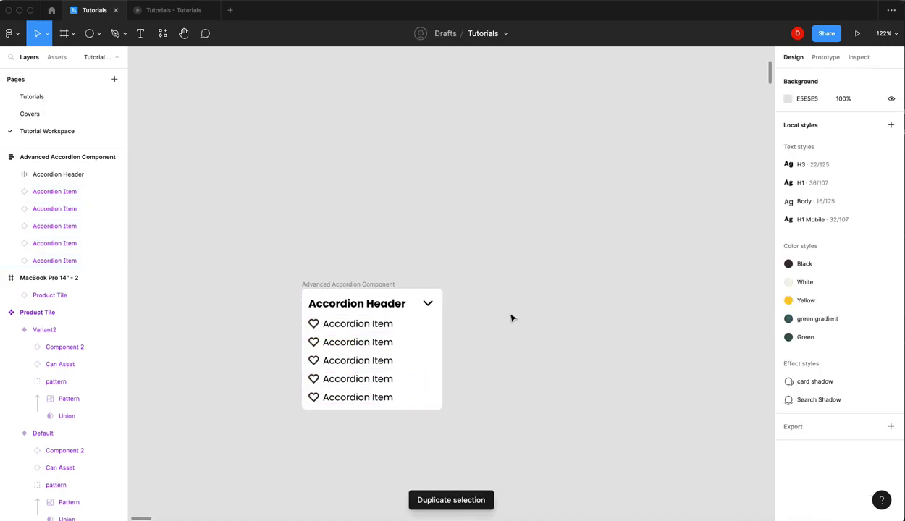
Rotate the chevron icon in the accordion header by 180° so that it points upward.
left_click(427, 338)
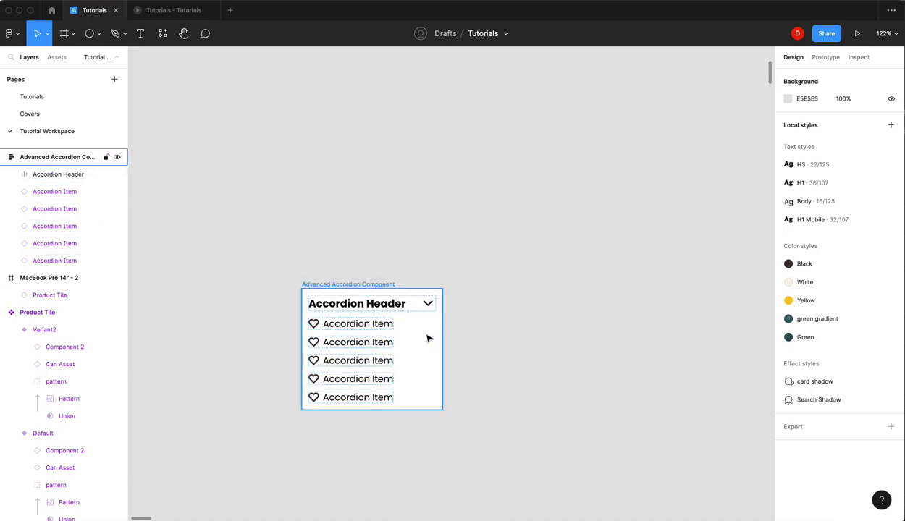
left_click(427, 304)
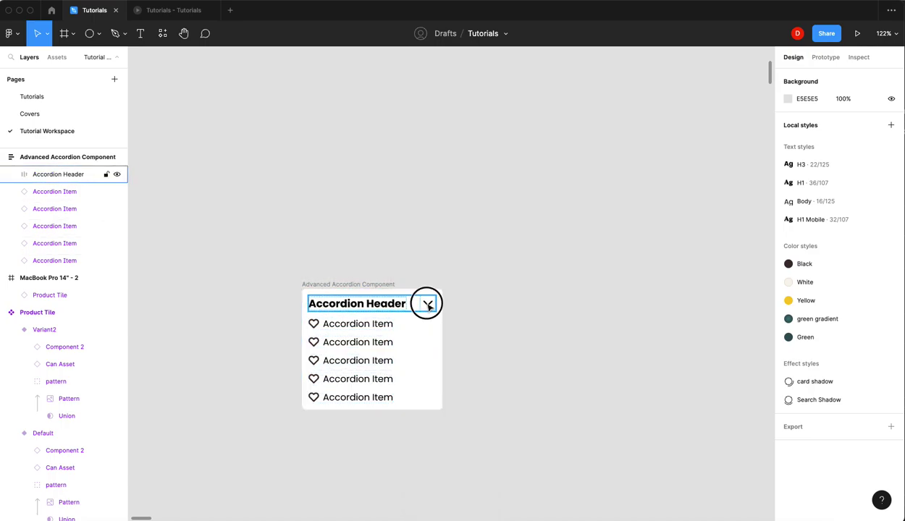
left_click(428, 306)
left_click_drag(438, 314, 420, 294)
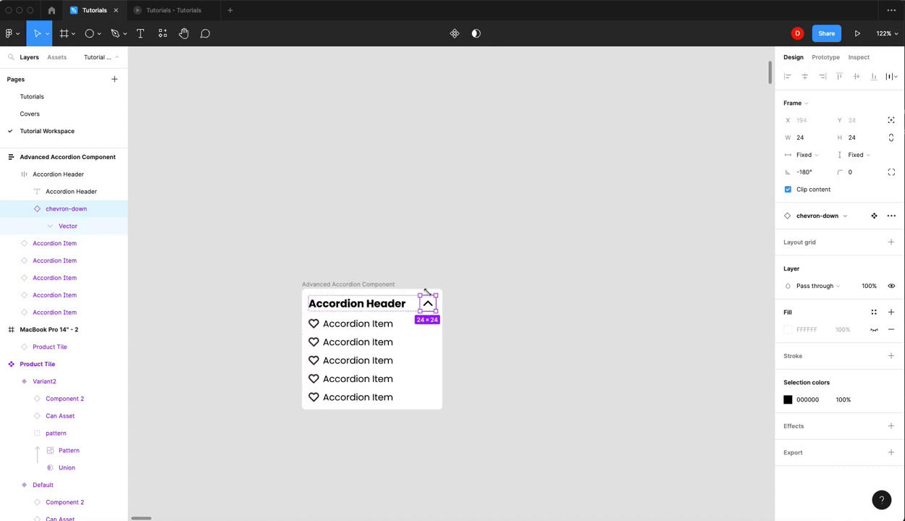
left_click(490, 325)
Set the Accordion Header frame's width to fill its container.
left_click(379, 302)
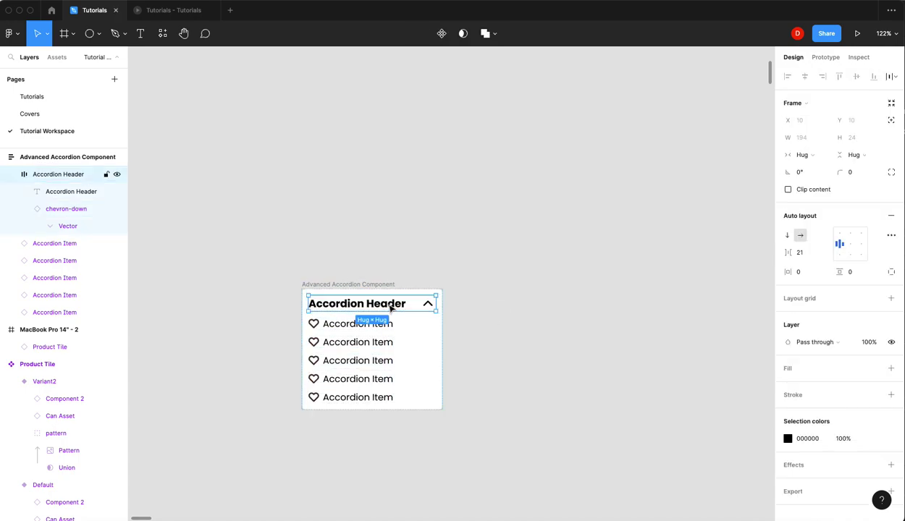
left_click(796, 160)
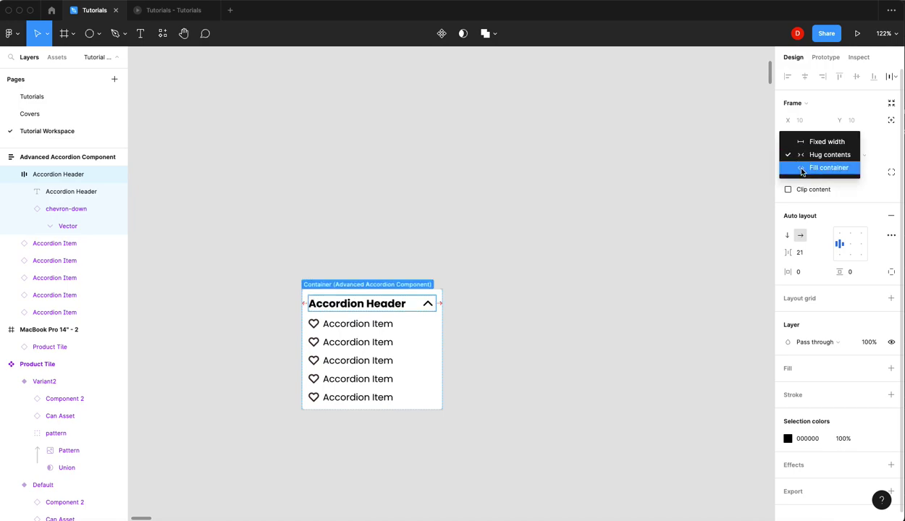
left_click(803, 165)
Set the width of all five Accordion Items to fill the container.
left_click(352, 326)
left_click(352, 342, "shift")
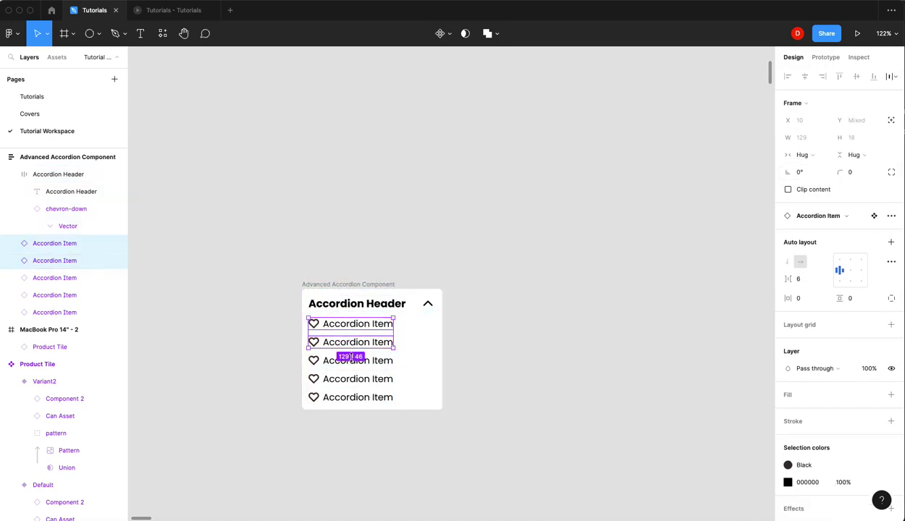
left_click(353, 360, "shift")
left_click(355, 379, "shift")
left_click(378, 397, "shift")
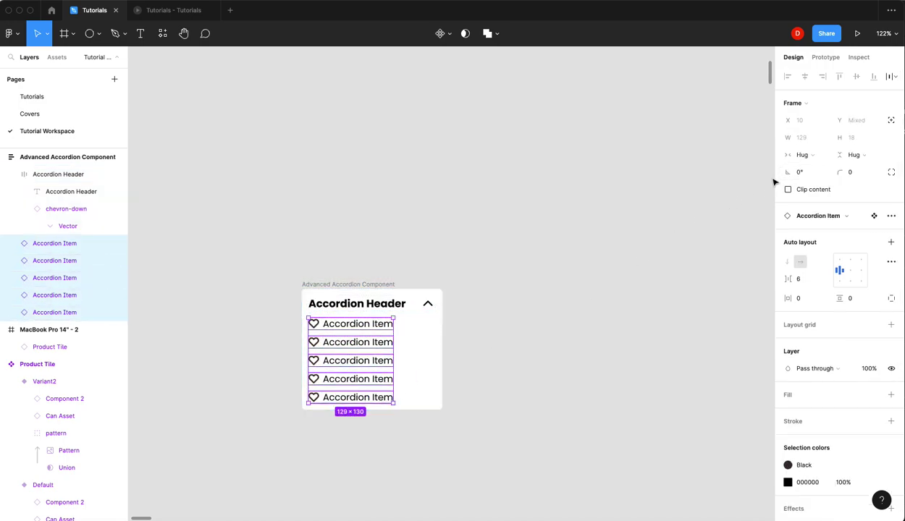
left_click(796, 155)
left_click(803, 168)
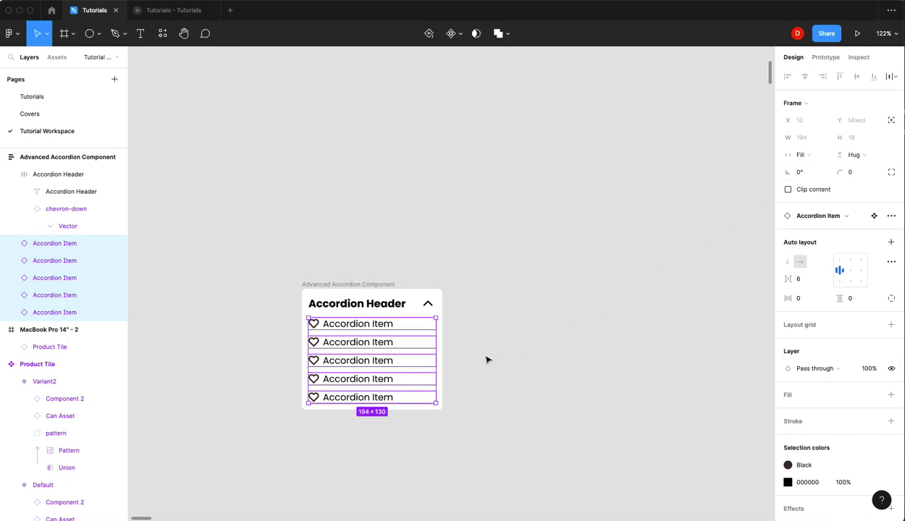
Wrap the five Accordion Items in an auto layout frame and name it "Items".
key("shift+a")
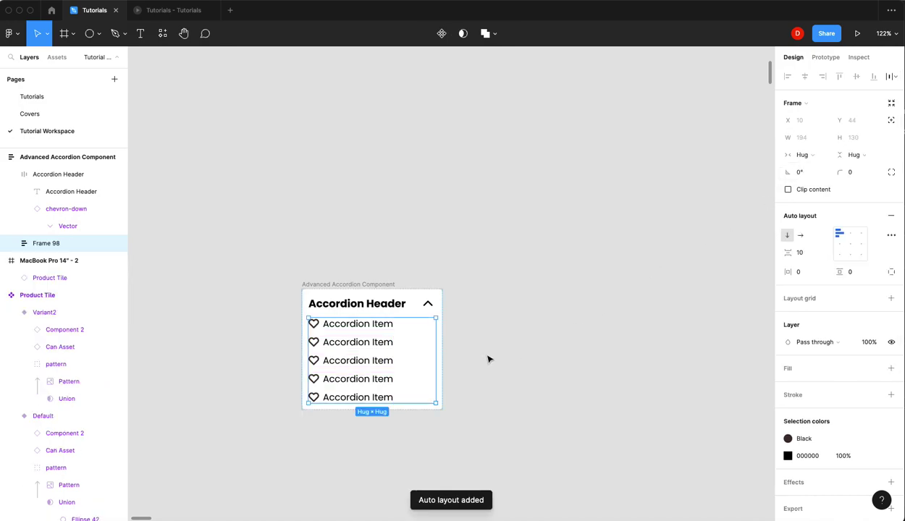
double_click(45, 244)
type("Items")
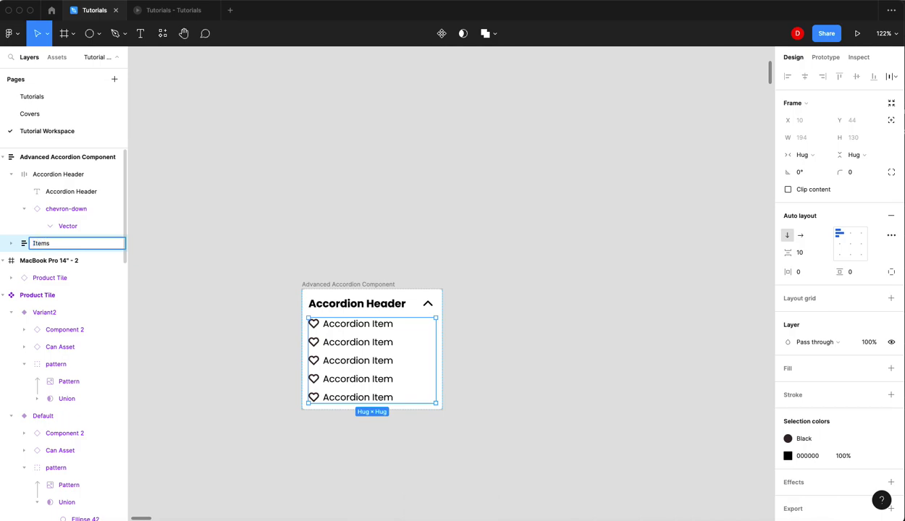
key("Return")
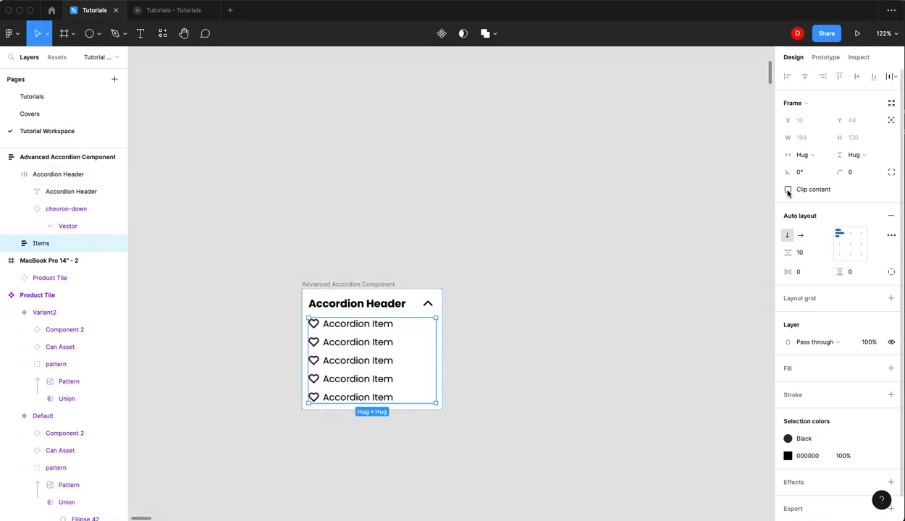
Enable content clipping on the Items frame and align its content to the bottom left.
left_click(839, 253)
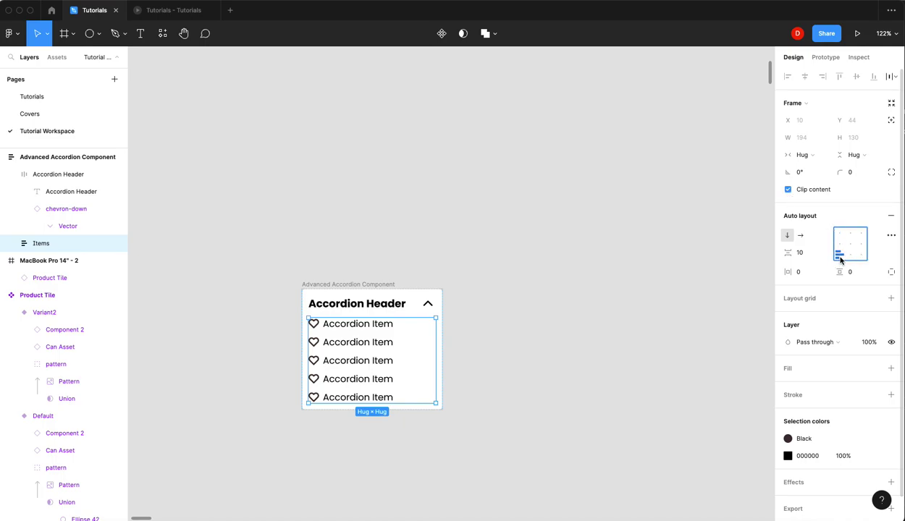
left_click(507, 359)
Set the vertical spacing between the header and the Items frame in the Advanced Accordion Component to 15.
left_click(360, 283)
left_click_drag(791, 252, 791, 259)
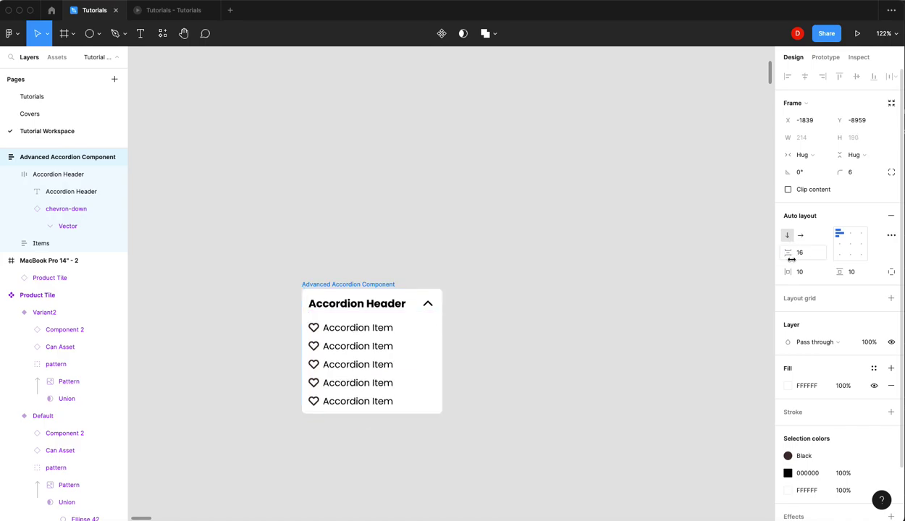
left_click(809, 253)
type("15")
key("Return")
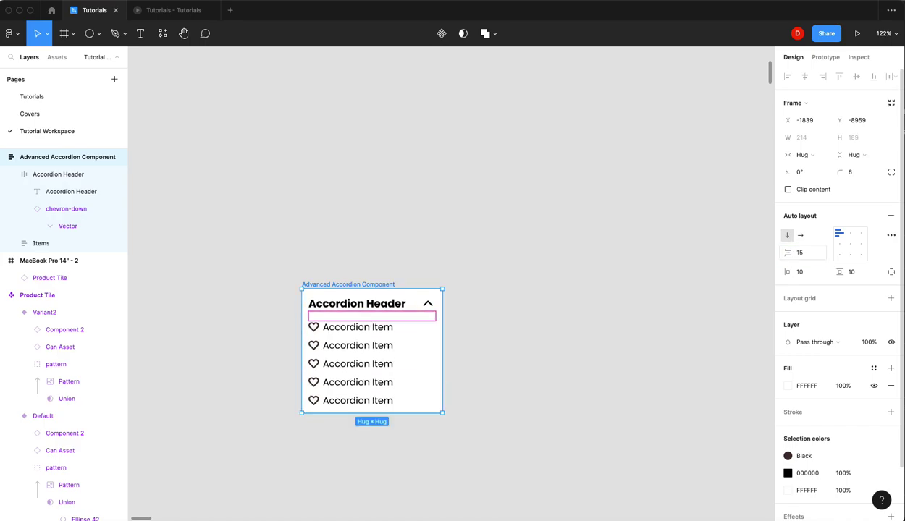
left_click(564, 268)
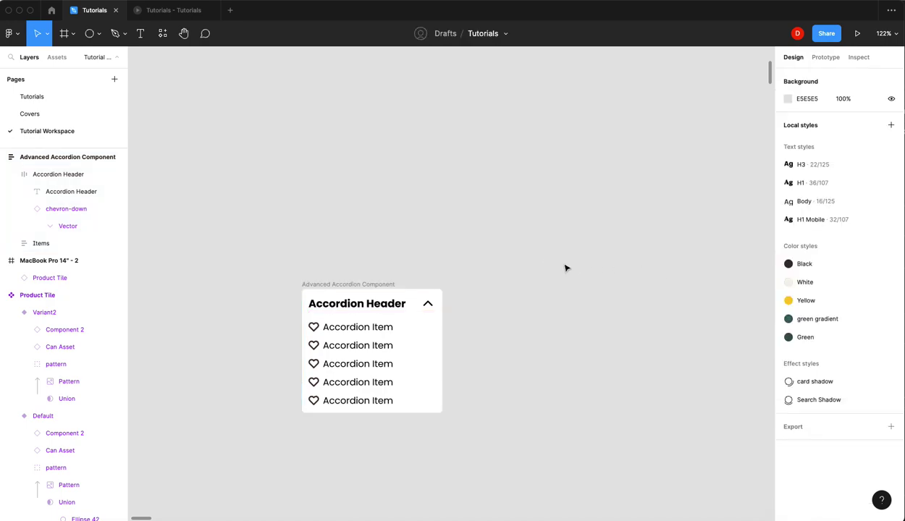
Add a stroke in the Black colour style to the Advanced Accordion Component frame, on the bottom side only.
left_click(365, 286)
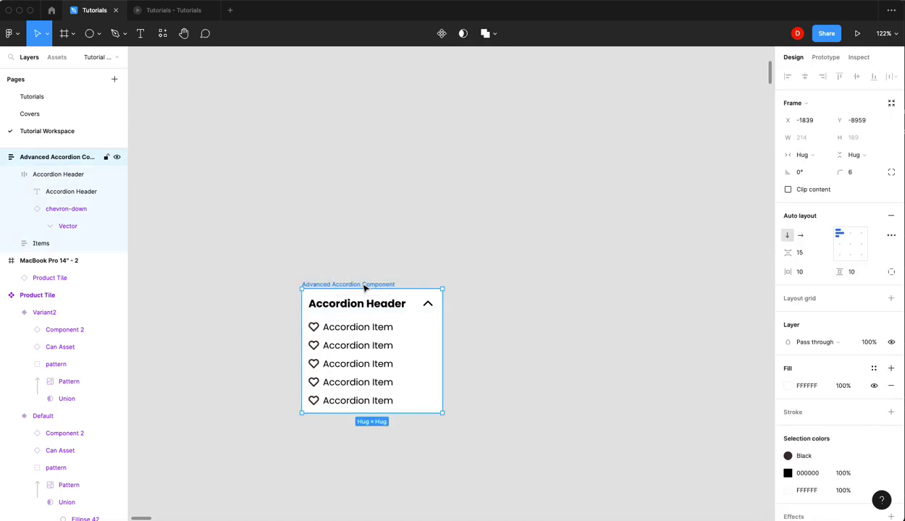
left_click(564, 313)
left_click(366, 285)
scroll(789, 410, "down", 2)
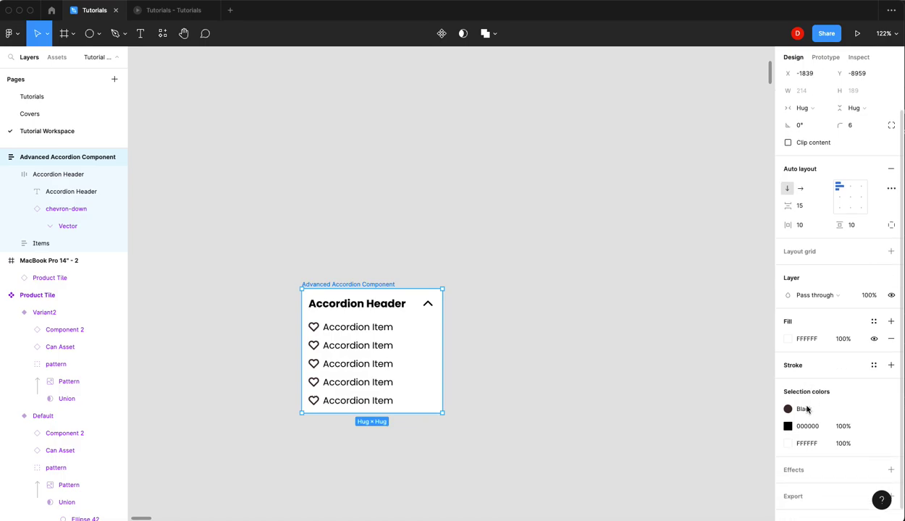
left_click(873, 364)
left_click(844, 373)
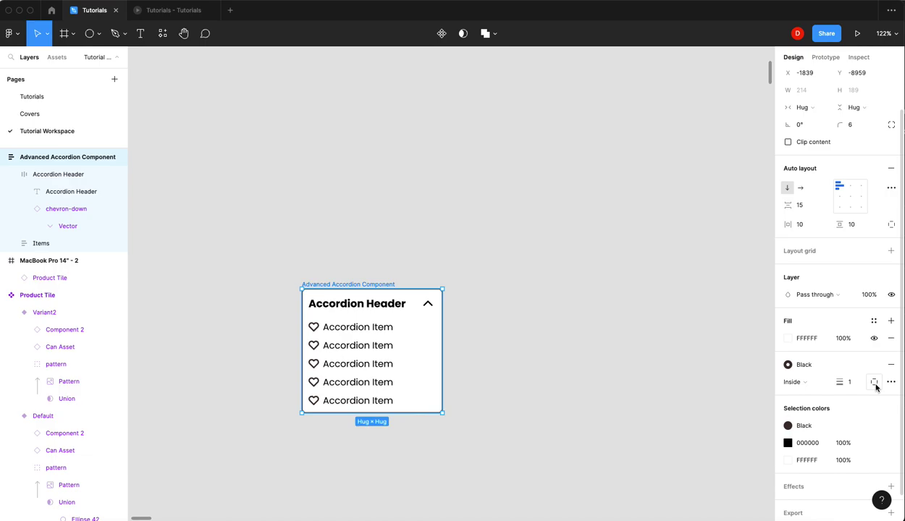
left_click(873, 382)
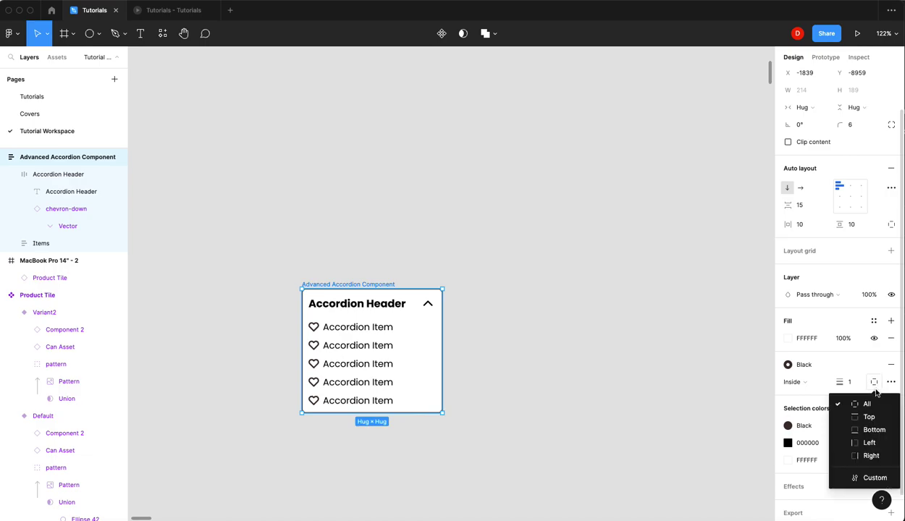
left_click(874, 433)
Set the bottom stroke's weight to 3 and its position to Outside.
left_click(845, 382)
type("3")
key("Return")
left_click(794, 381)
left_click(805, 395)
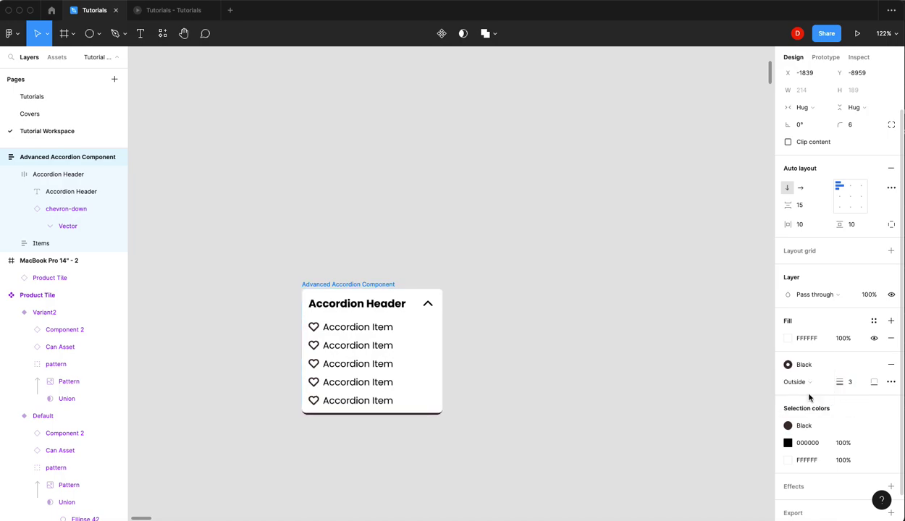
left_click(594, 406)
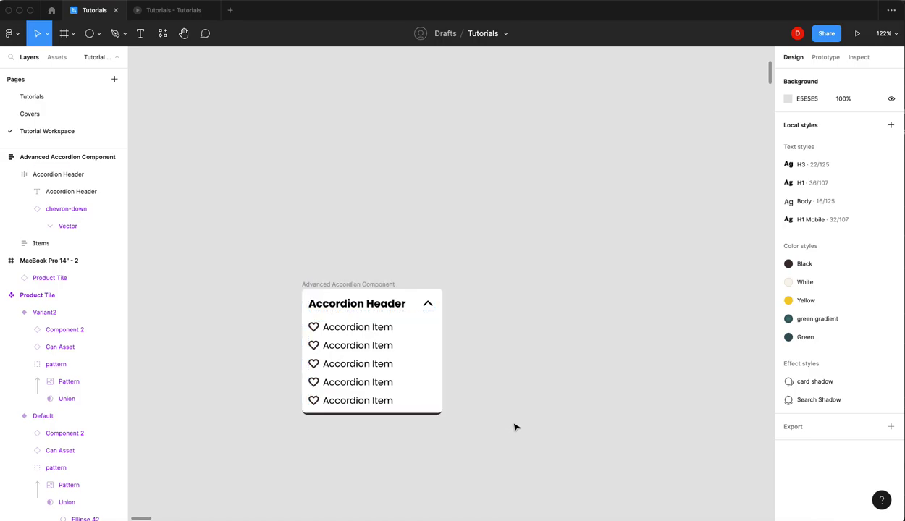
Convert the Advanced Accordion Component frame into a component and add a second variant.
left_click(369, 284)
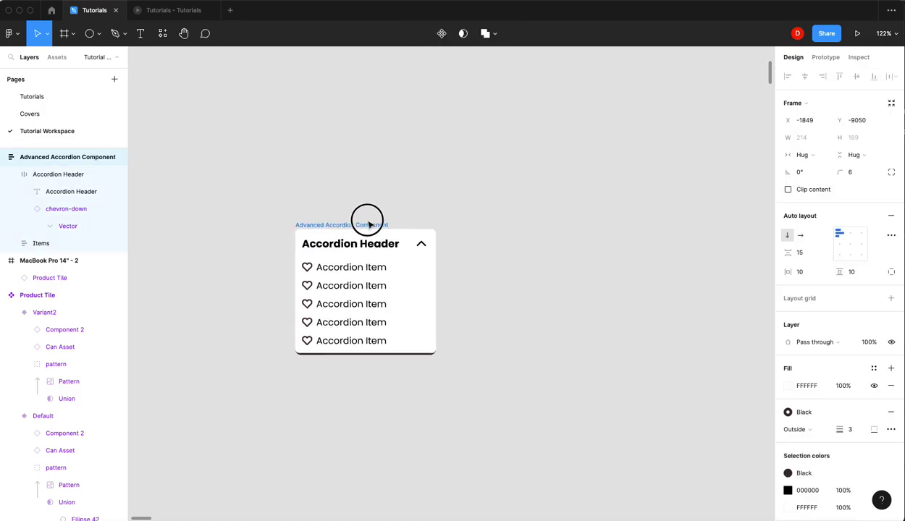
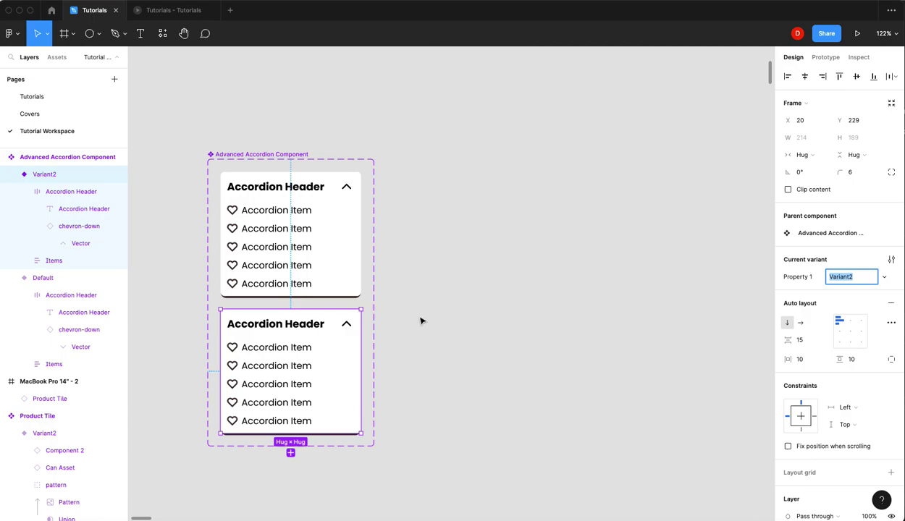
Rotate the chevron in the second variant's header to 0° so that it points downward.
left_click(277, 365)
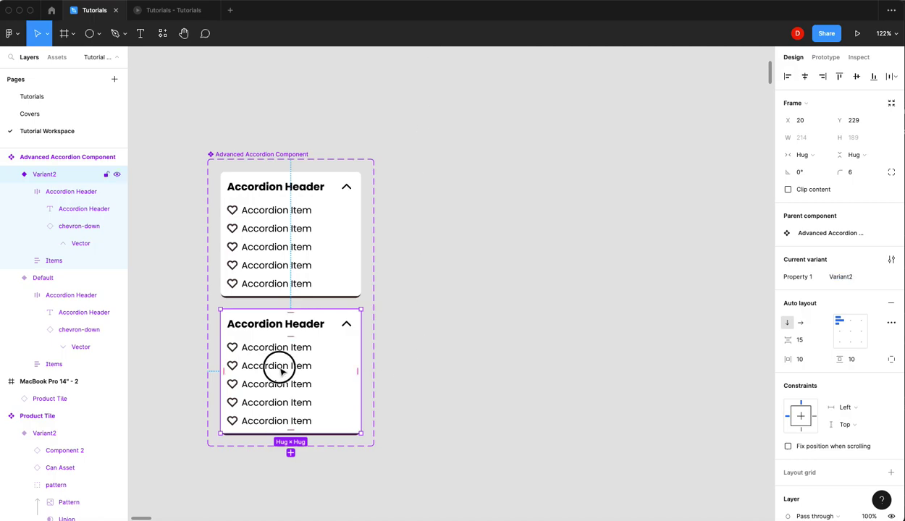
left_click(281, 369)
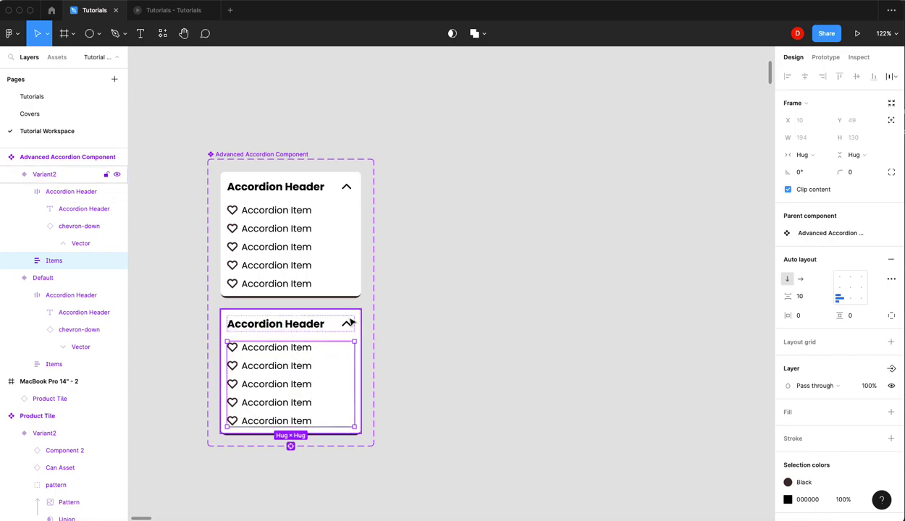
left_click(345, 323)
left_click(346, 324)
left_click_drag(358, 333, 346, 322)
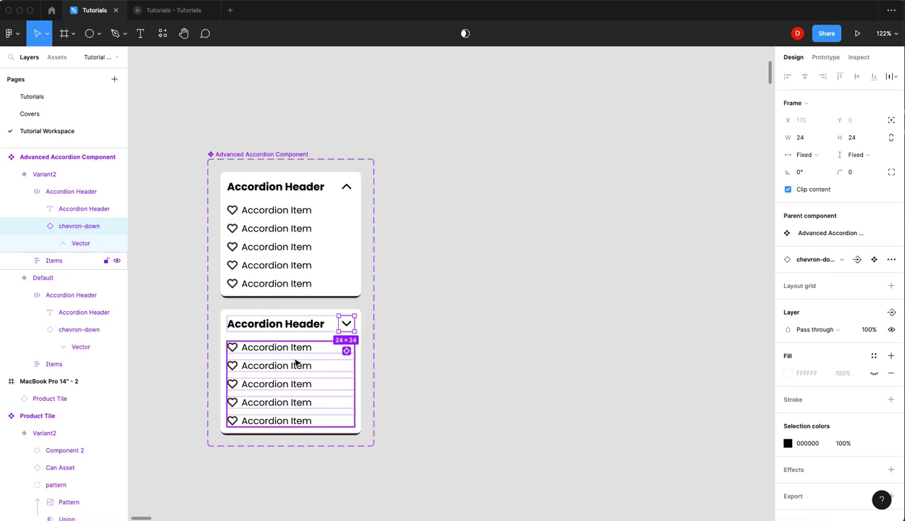
Collapse the Items frame in the second variant to a fixed height of 1.
left_click(294, 354)
left_click_drag(254, 427, 259, 344)
left_click(856, 140)
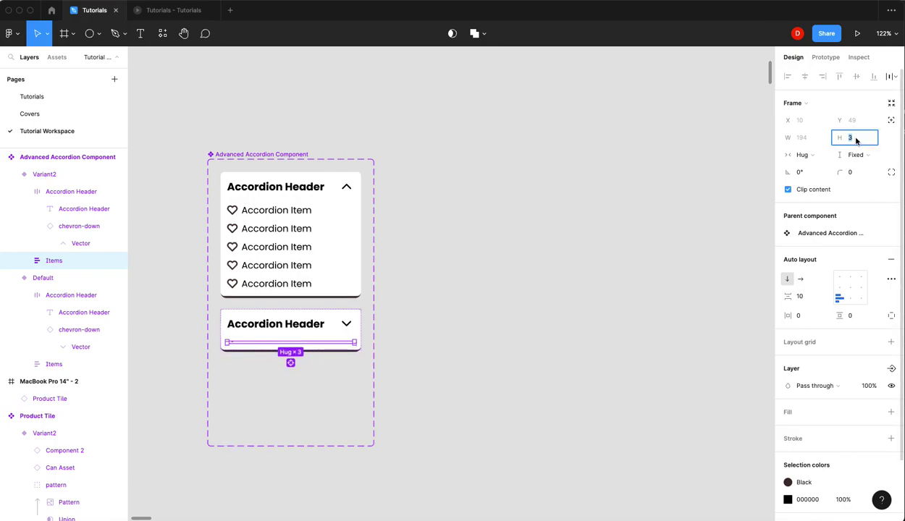
key("Return")
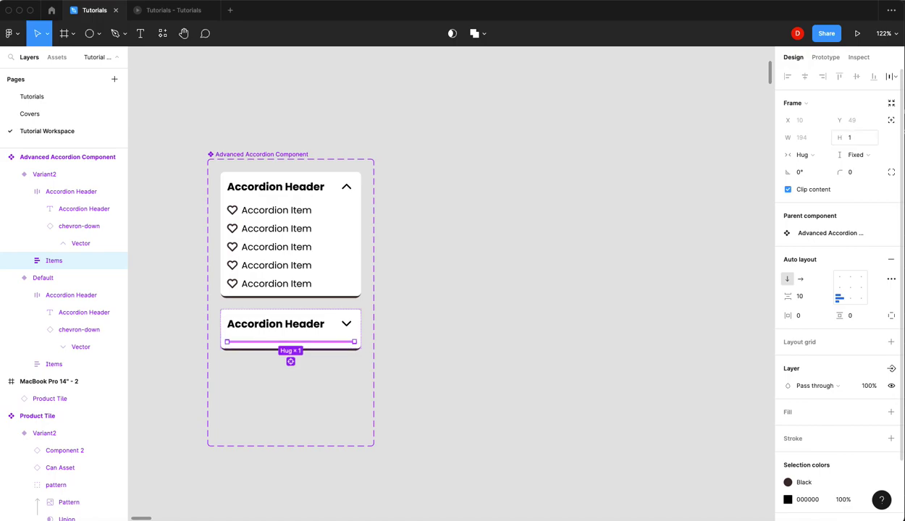
left_click(394, 350)
Remove the Black stroke from the collapsed second variant.
left_click(345, 323)
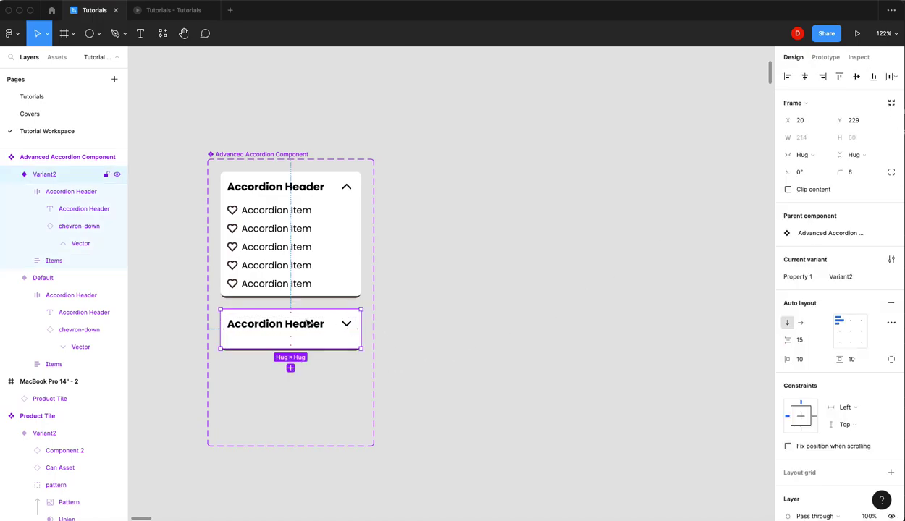
scroll(837, 431, "down", 3)
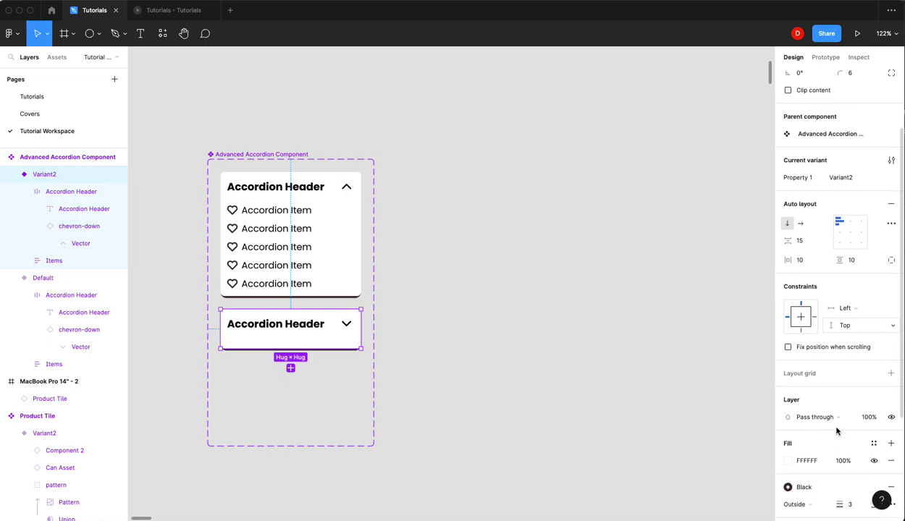
scroll(836, 431, "down", 3)
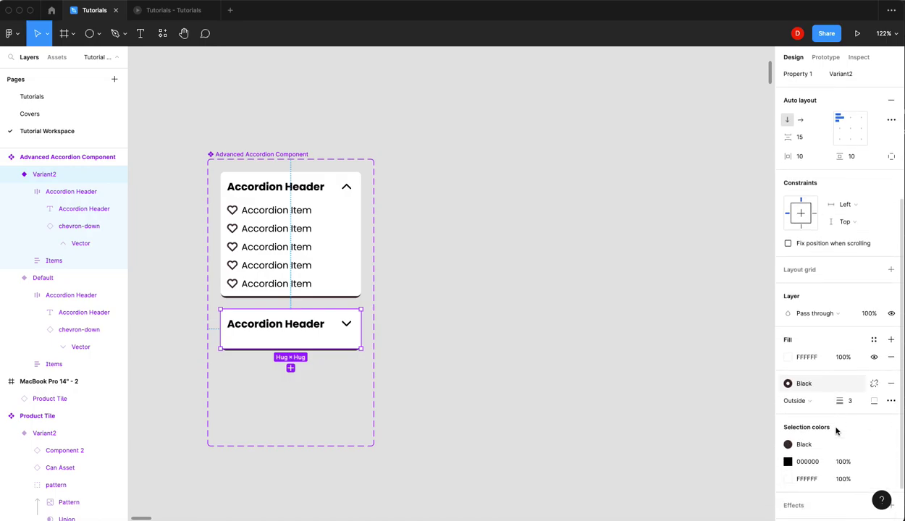
left_click(890, 383)
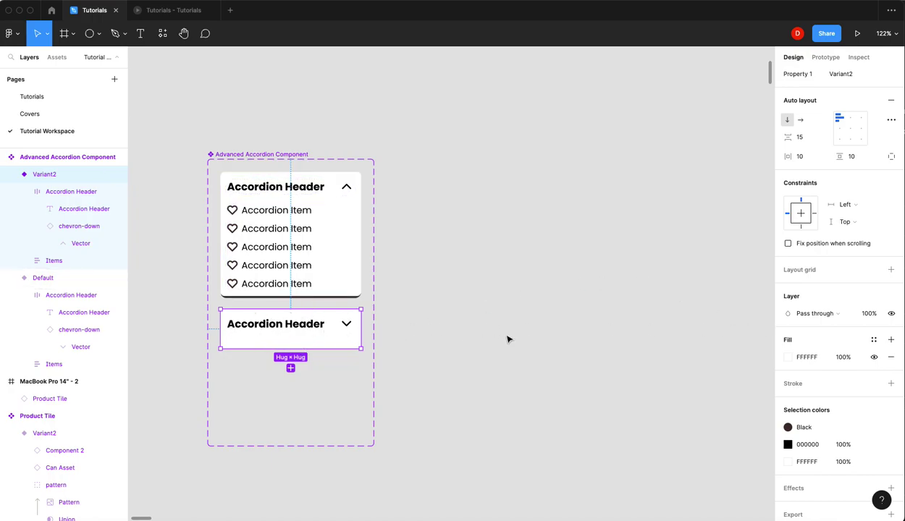
Set the auto layout spacing of the collapsed variant to 0.
left_click(804, 139)
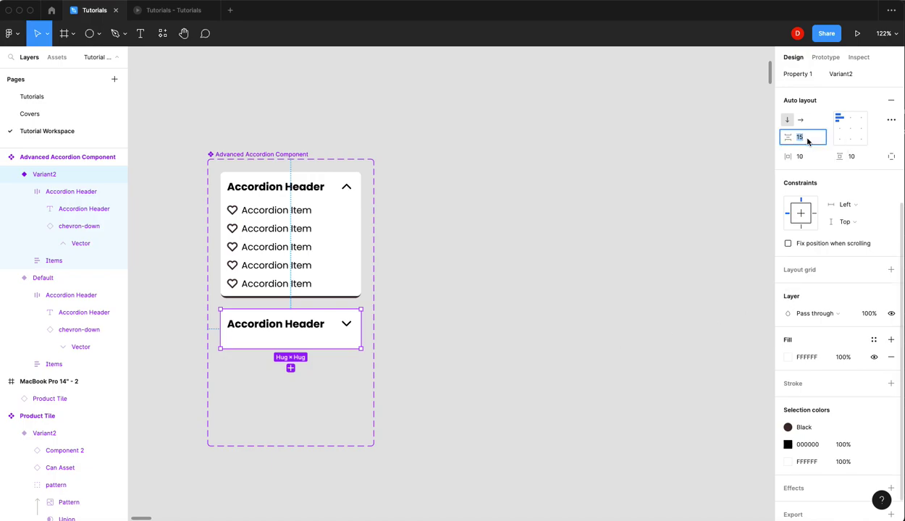
type("0")
key("Return")
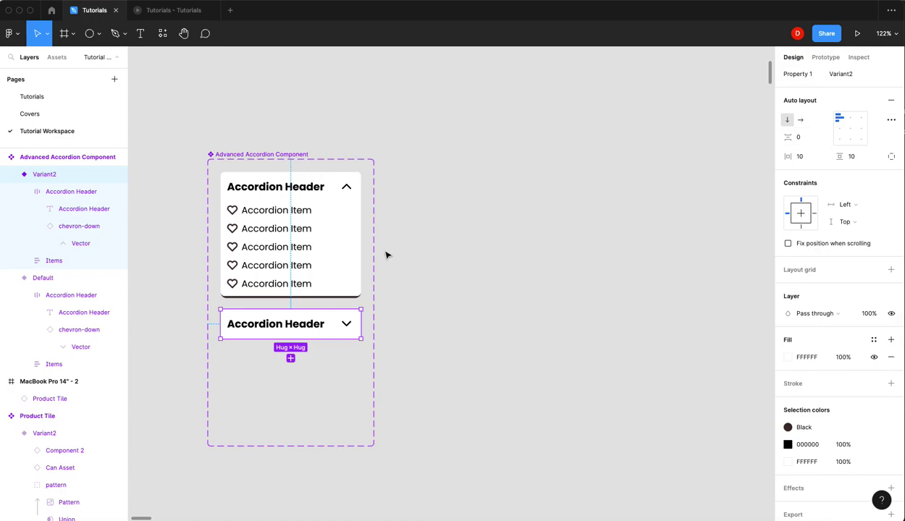
left_click(412, 293)
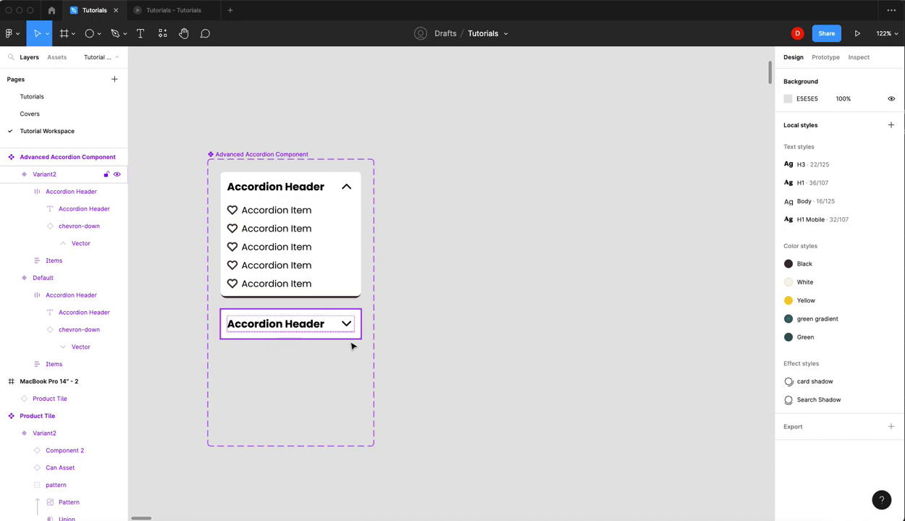
Reduce the collapsed variant's auto layout spacing to -1.
left_click(232, 329)
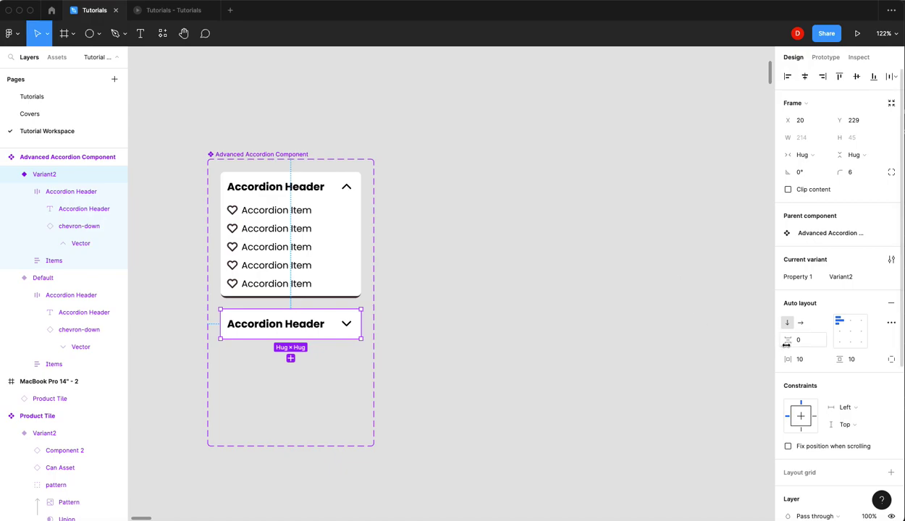
left_click(789, 342)
left_click_drag(789, 341, 787, 342)
left_click(530, 346)
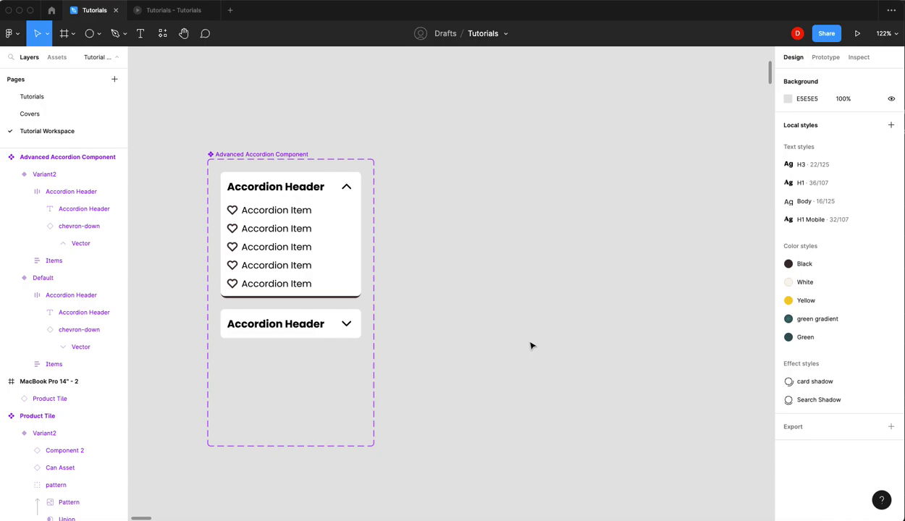
left_click(284, 330)
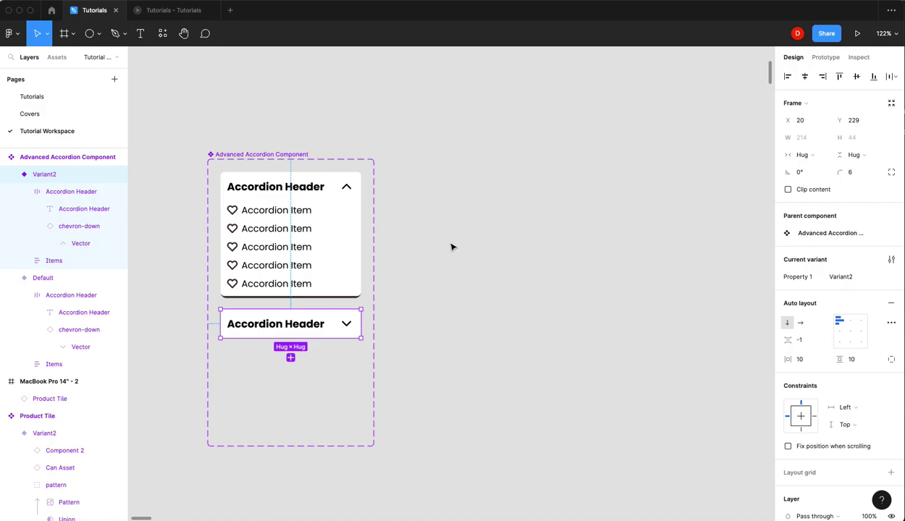
Widen the Advanced Accordion Component set to about 614 to make room for more variants.
left_click(262, 153)
left_click_drag(375, 200, 610, 199)
Rename the variant property to State and set the expanded variant's value to Open.
left_click(313, 245)
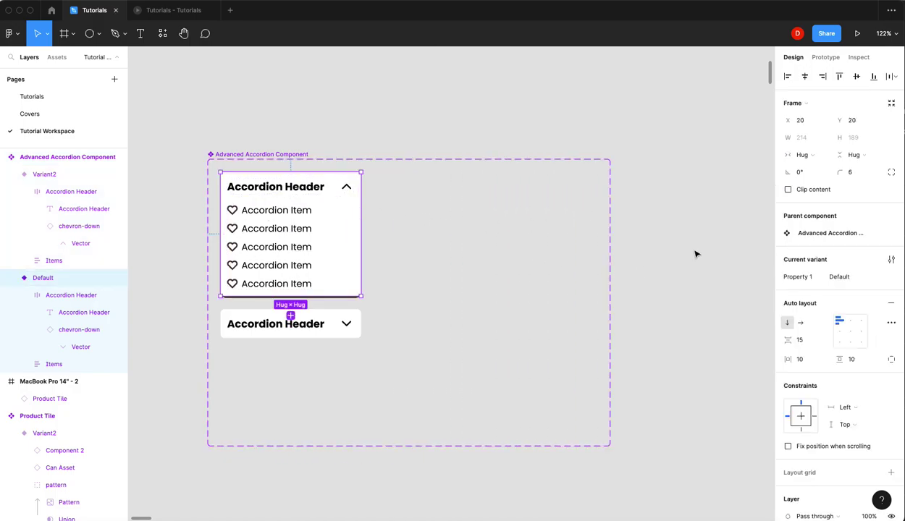
double_click(799, 277)
type("State")
key("Return")
double_click(848, 279)
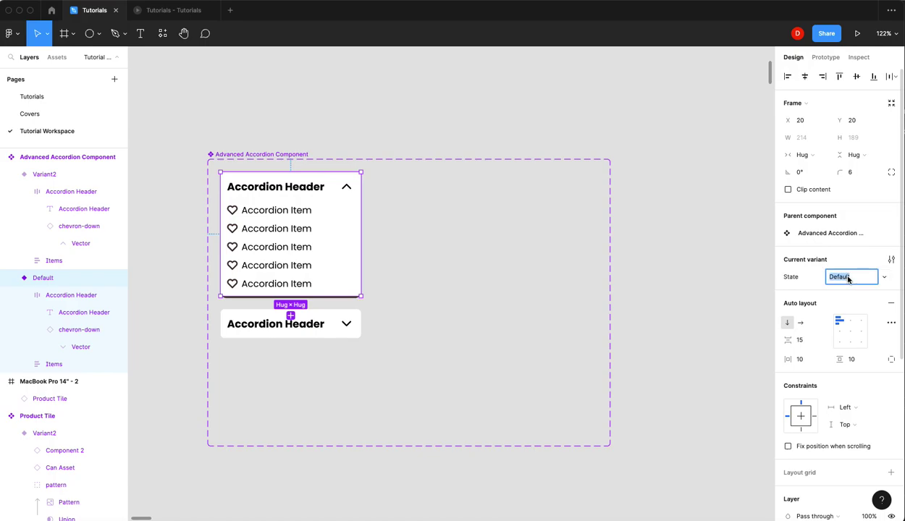
type("Open")
key("Return")
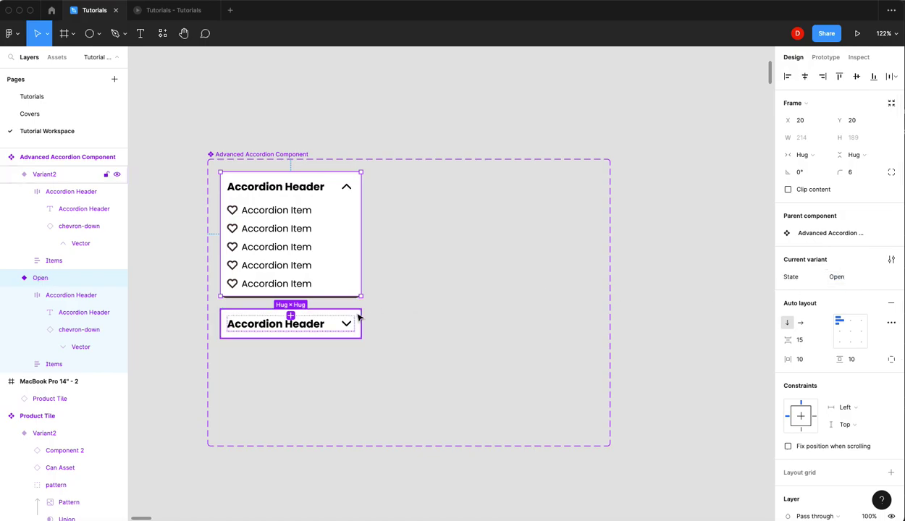
Set the collapsed variant's State value to Closed.
left_click(320, 326)
double_click(832, 277)
type("Closed")
key("Return")
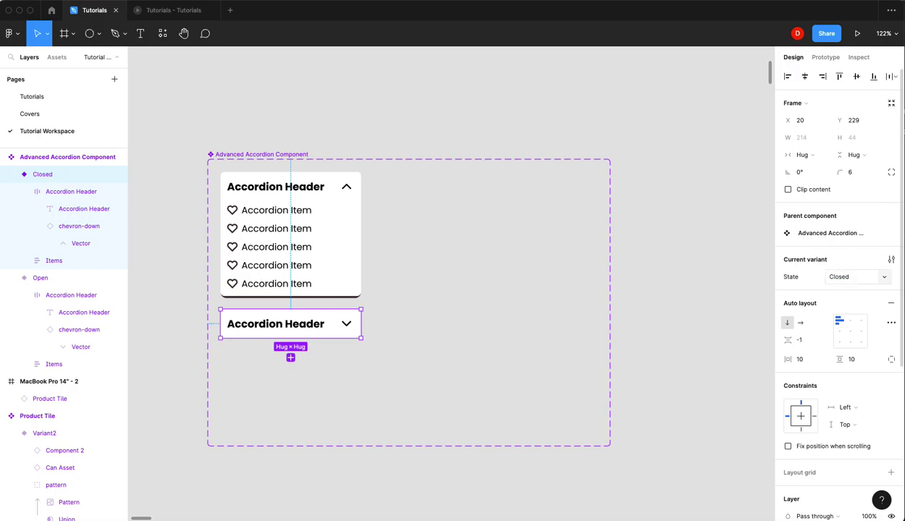
left_click(416, 240)
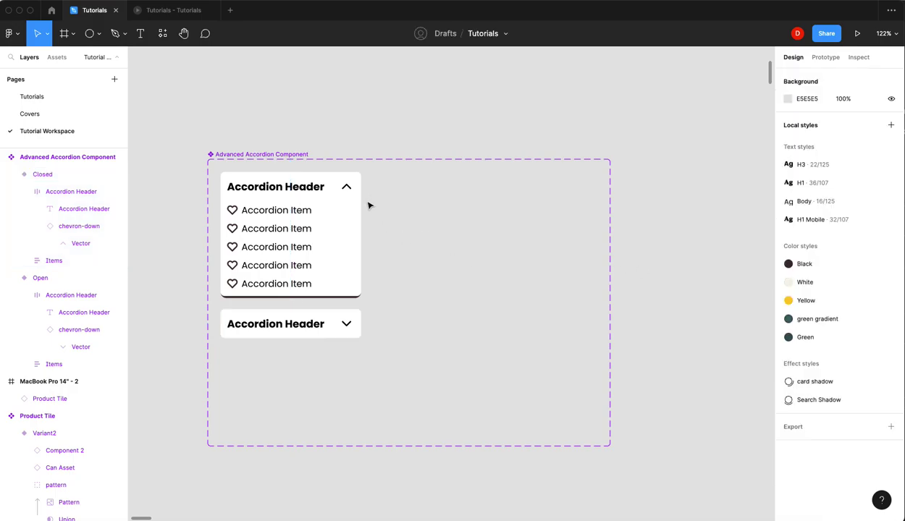
Add a second variant property named Type with the value Items to the Advanced Accordion Component set.
left_click(266, 155)
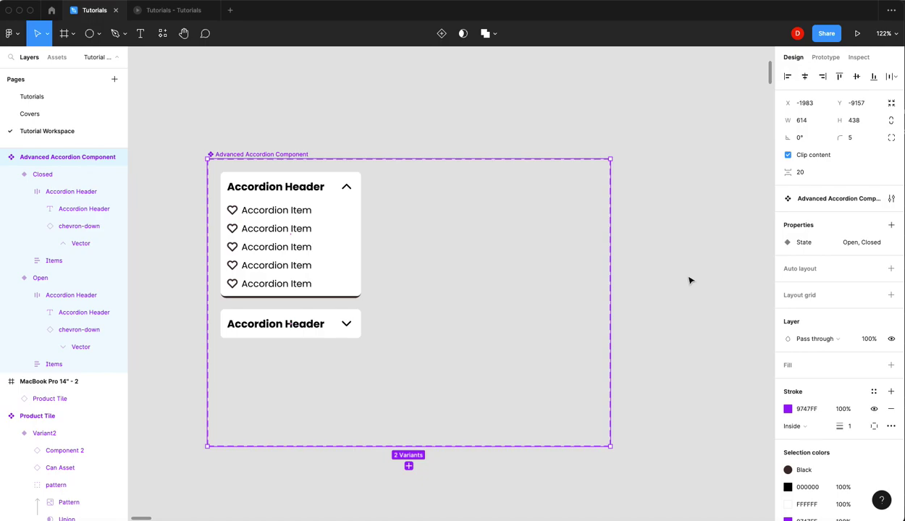
left_click(890, 225)
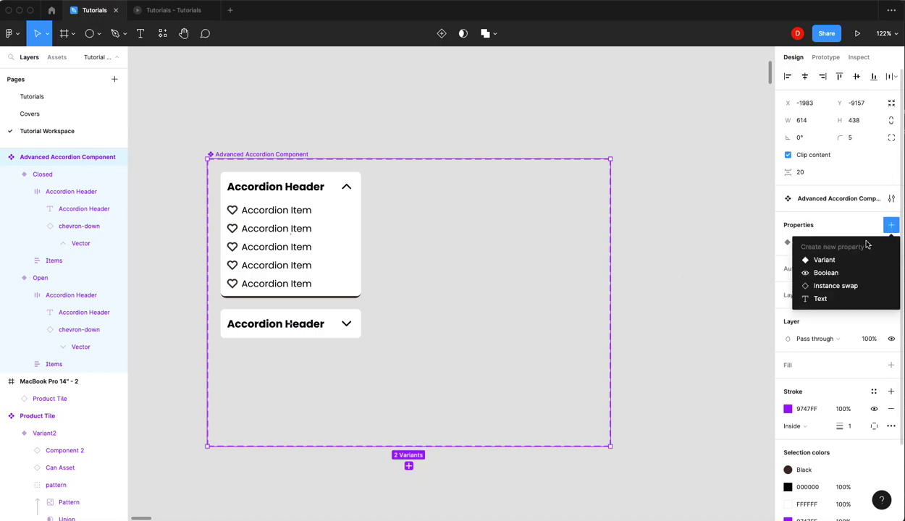
left_click(823, 259)
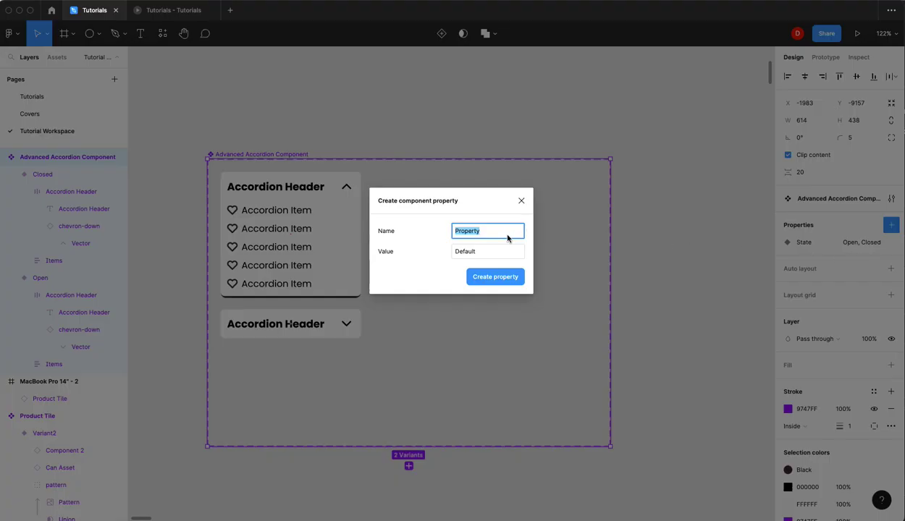
type("T")
left_click(503, 255)
double_click(502, 255)
type("Items")
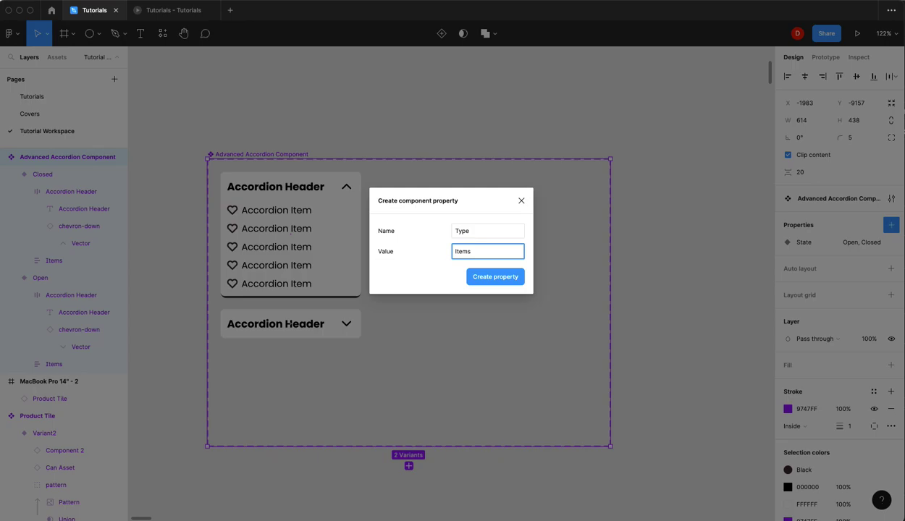
key("Return")
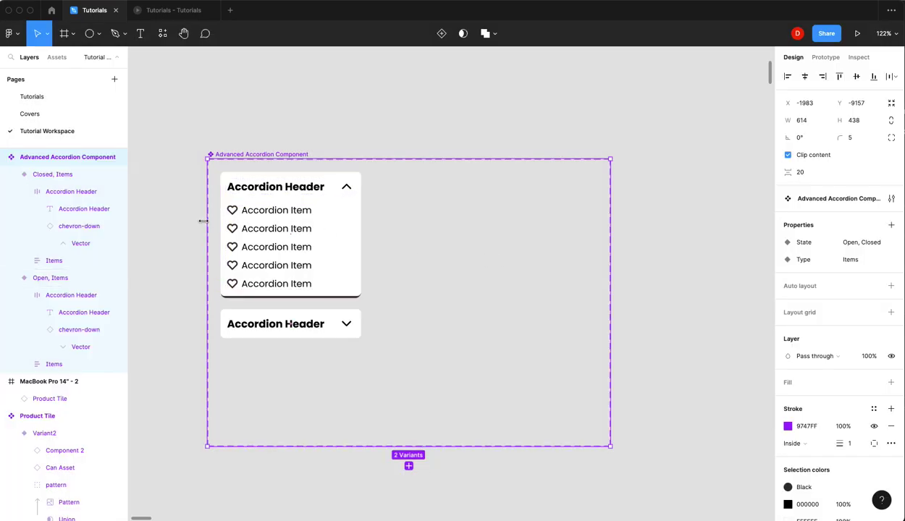
Add a new variant based on the open accordion and place it beside the original at about X 271, Y 21.
left_click(340, 256)
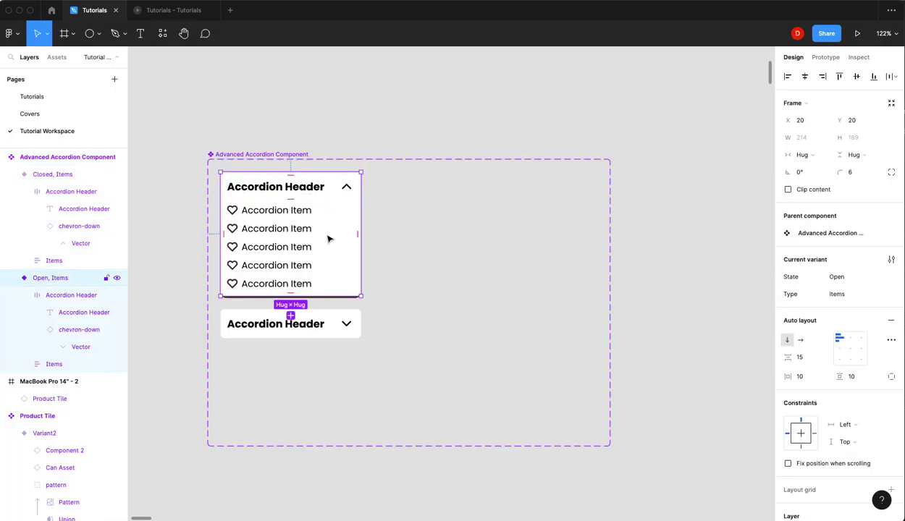
left_click(290, 317)
left_click_drag(244, 372, 417, 211)
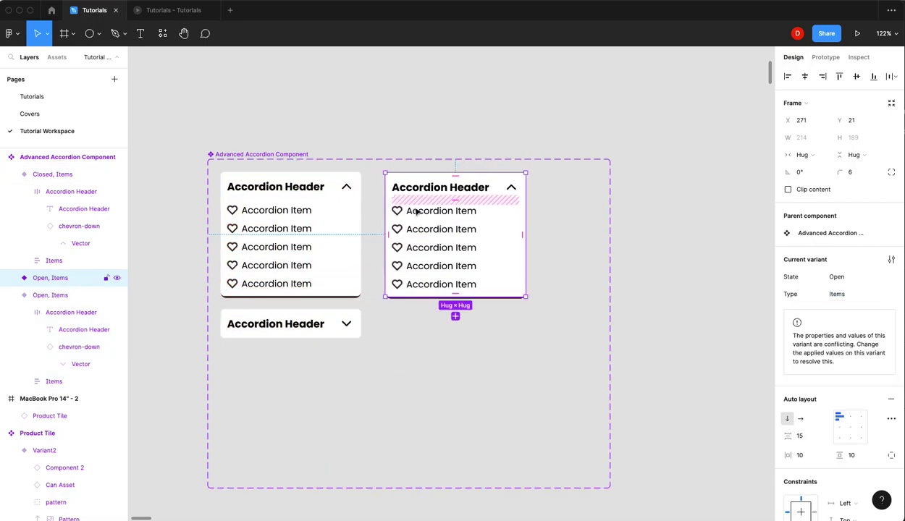
Rename the Items frame inside the new open variant to Text Frame.
left_click(427, 225)
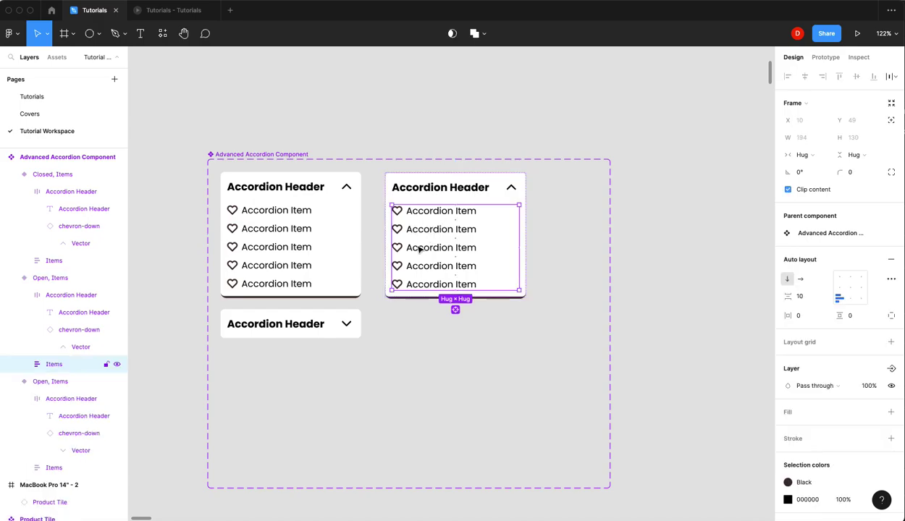
left_click(26, 367)
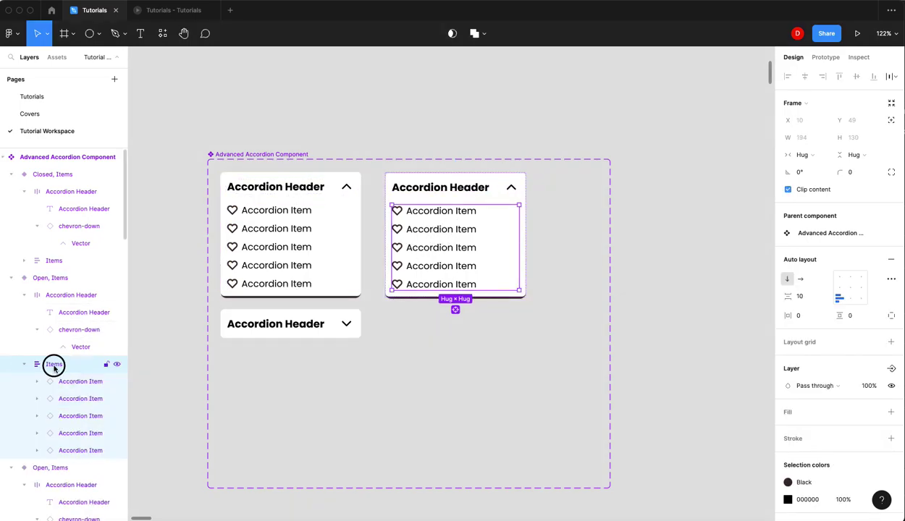
double_click(53, 364)
type("Text Frame")
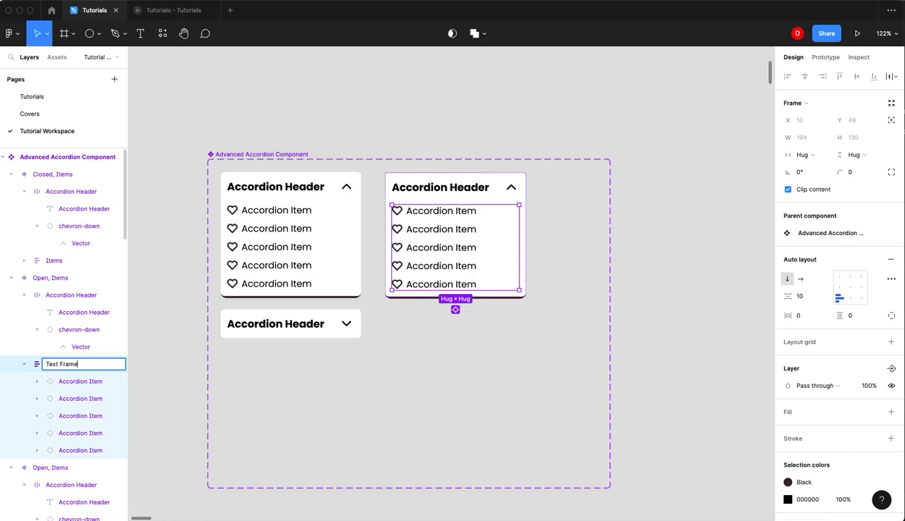
key("Return")
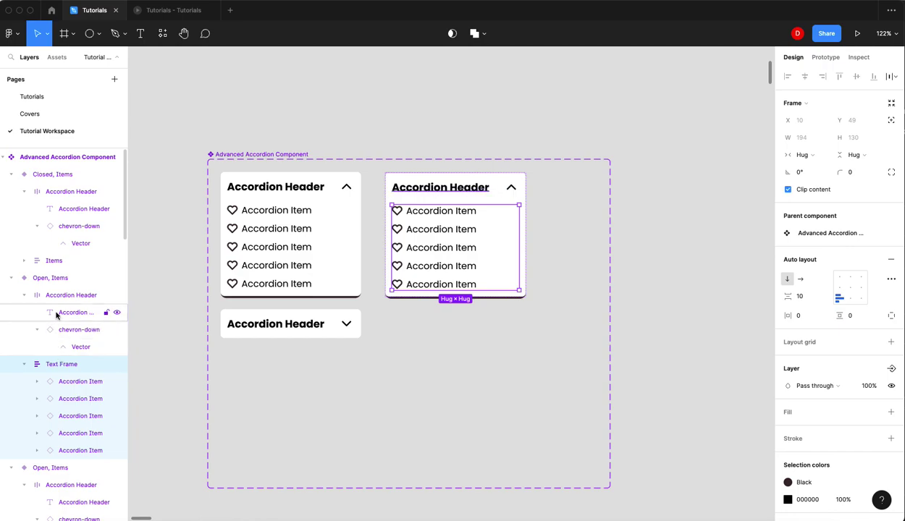
Set the Type property of the new open variant to Text.
left_click(508, 196)
left_click(508, 196)
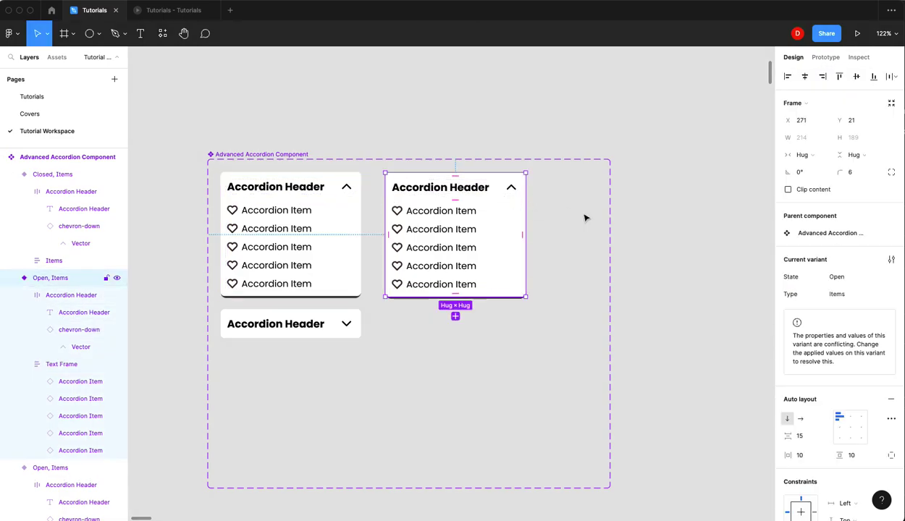
left_click(853, 297)
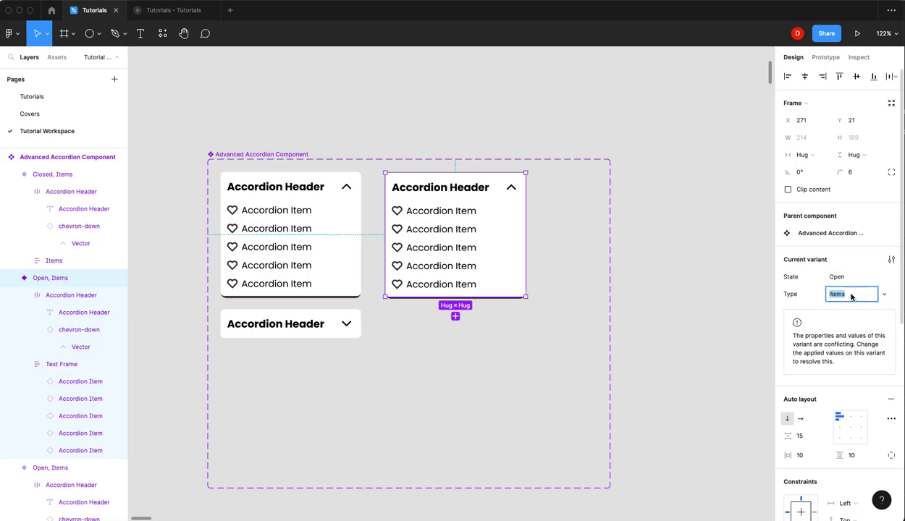
type("Text")
key("Return")
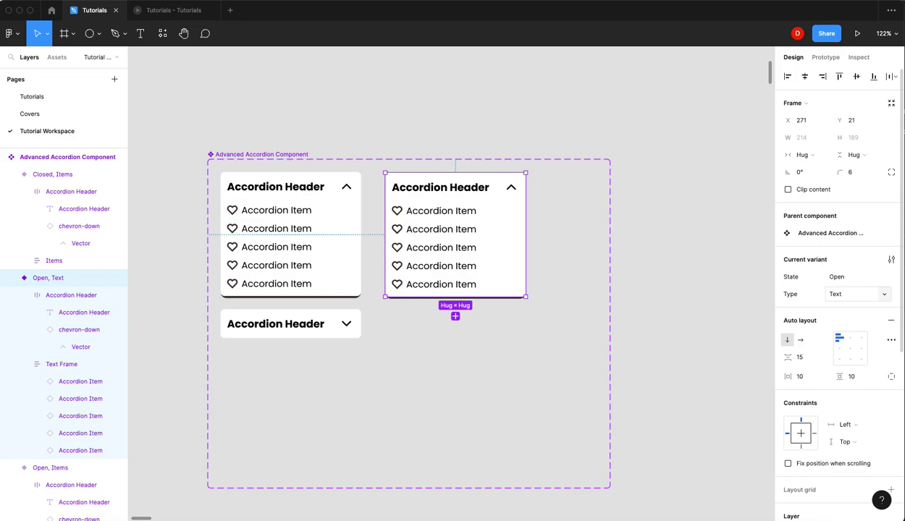
Delete all five Accordion Item instances from the Text Frame in the new variant.
left_click(434, 245)
left_click(72, 381)
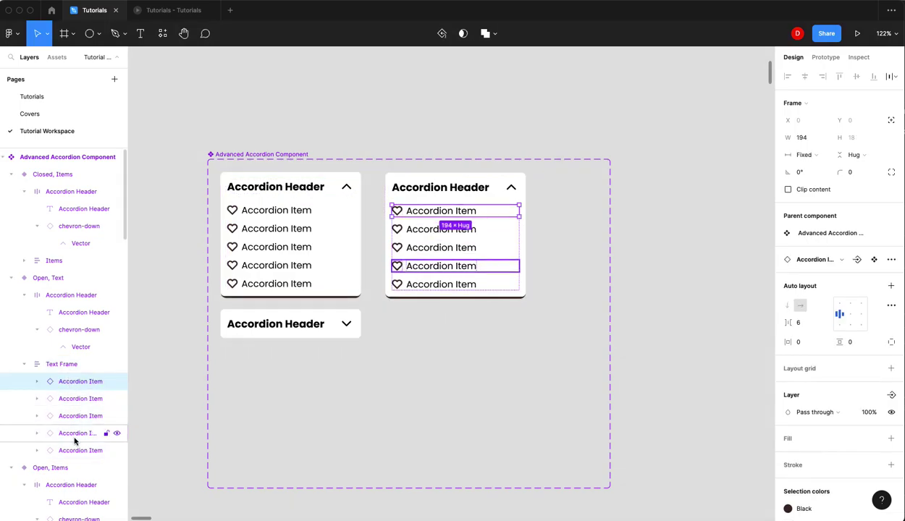
left_click(76, 450, "shift")
key("Delete")
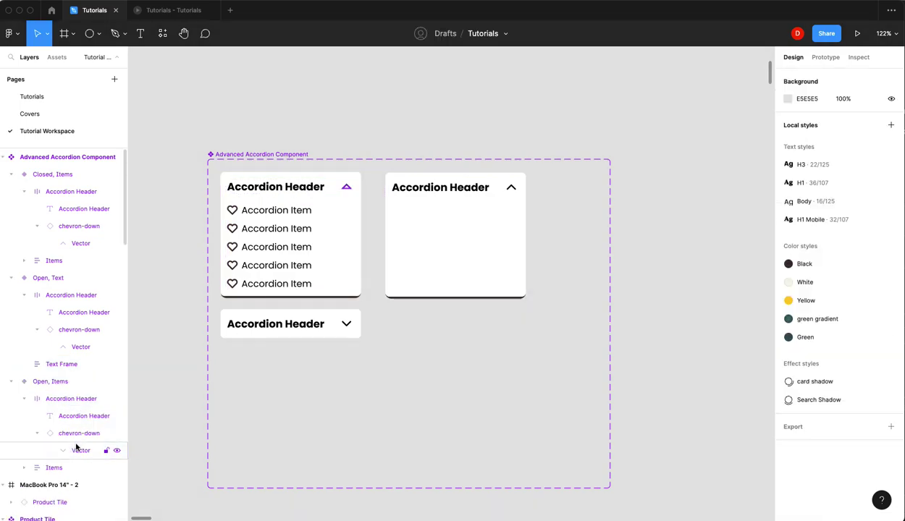
Set the empty Text Frame's width to Fill container, keeping its height at Hug contents.
left_click(72, 364)
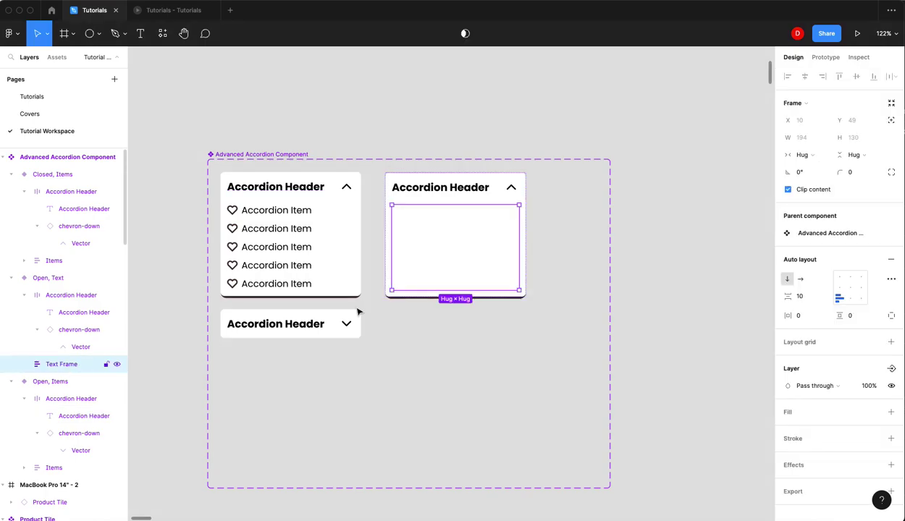
left_click(803, 155)
left_click(805, 168)
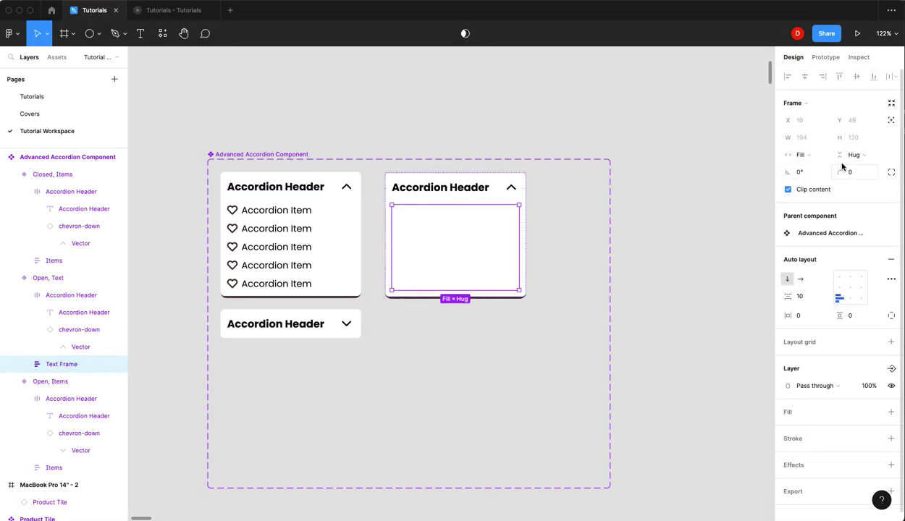
left_click(849, 155)
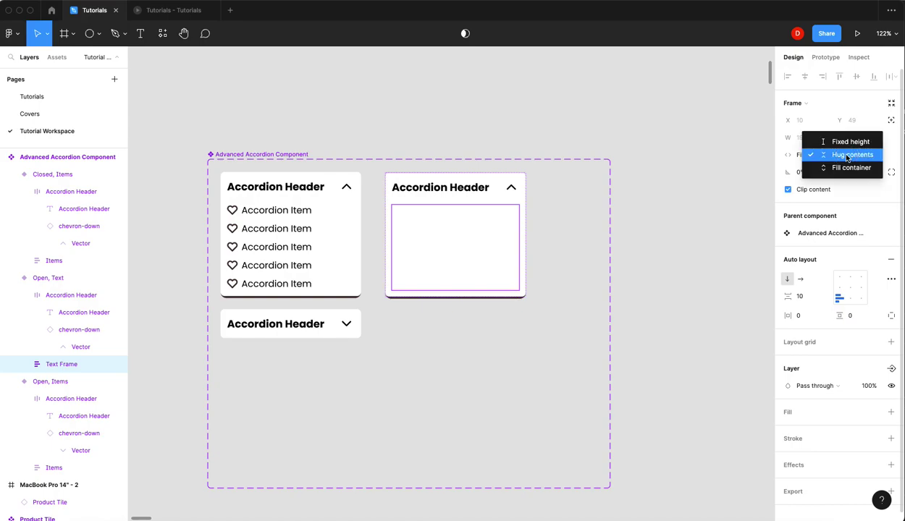
left_click(847, 155)
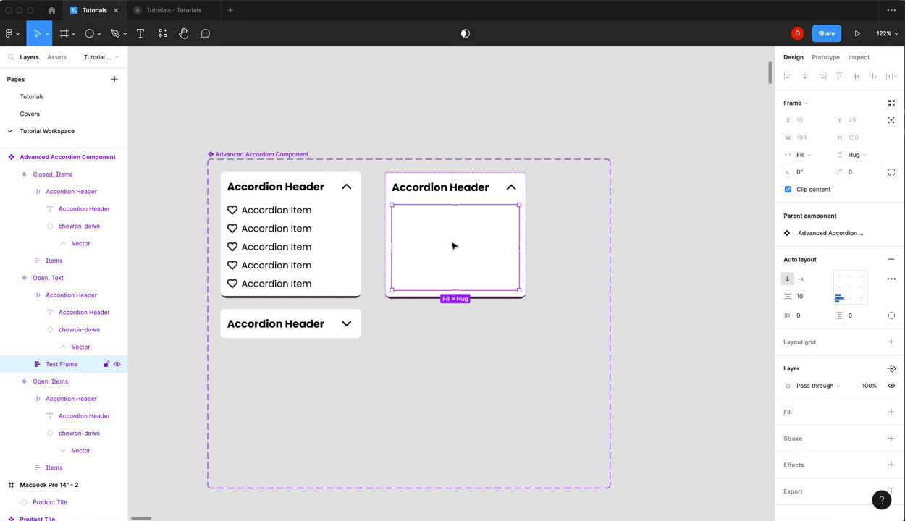
Add a text layer reading "Lorem ipsum valor decor vassus sit amet." inside the Text Frame.
key("t")
left_click(417, 224)
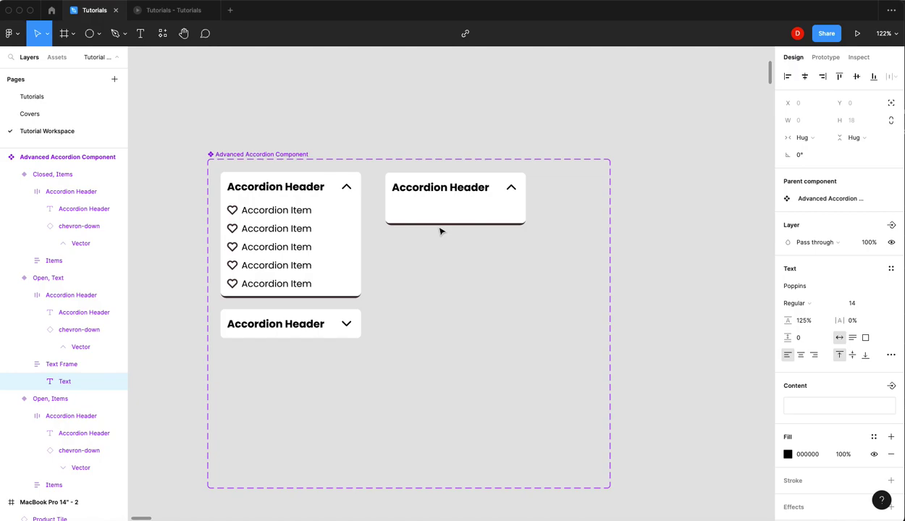
type("Lorem")
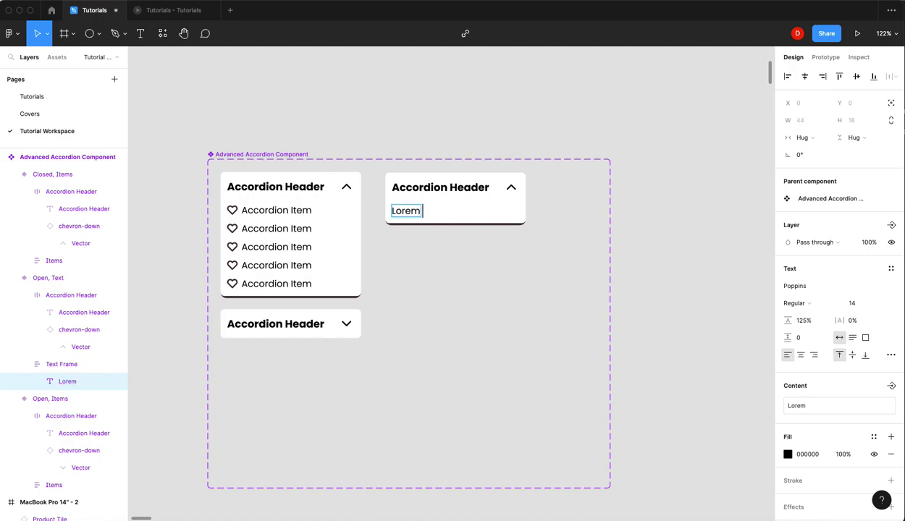
type(" ipsum valor d")
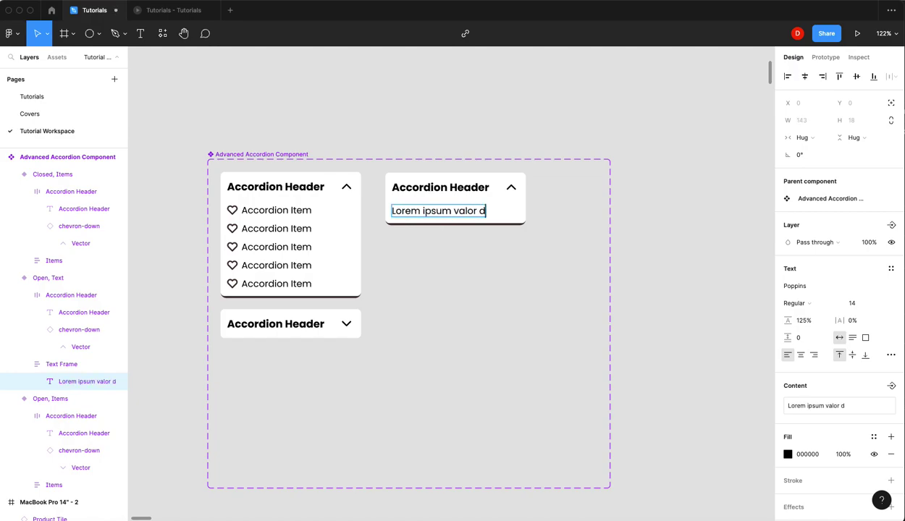
type("ecor vassus")
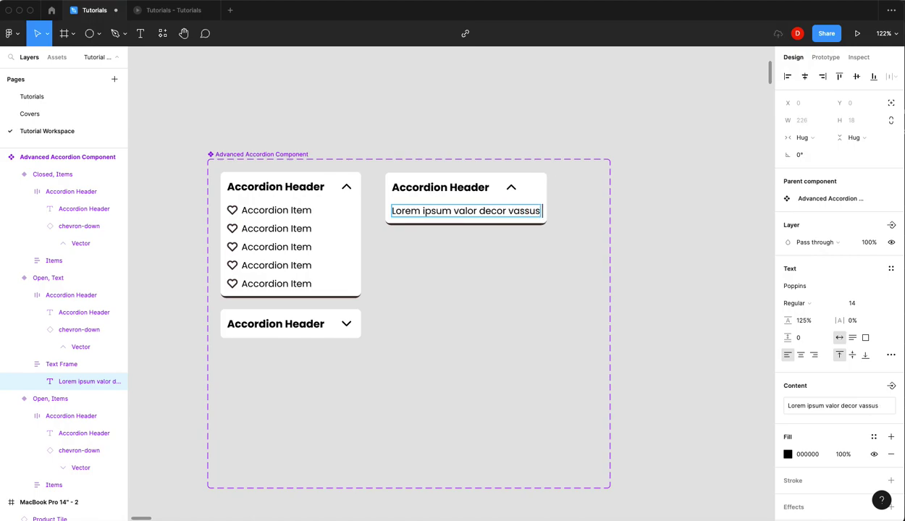
type(" sit amet")
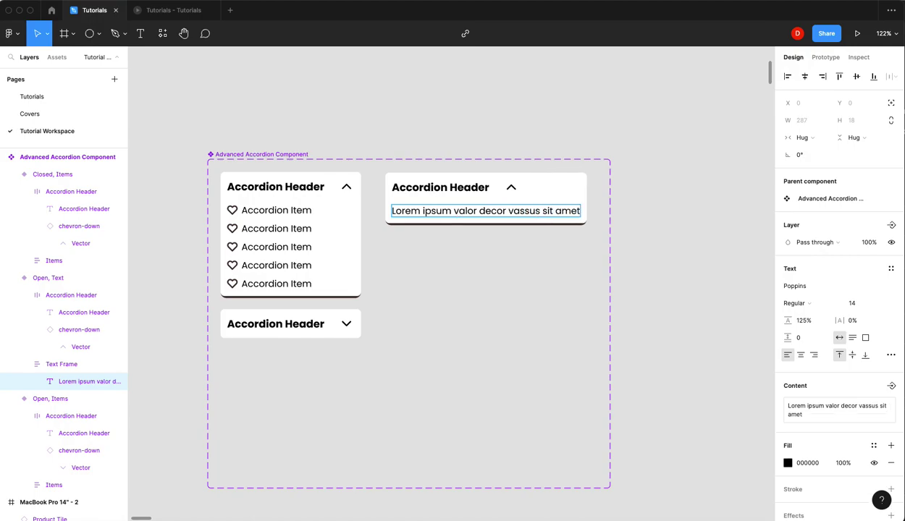
type(".")
Copy the lorem ipsum sentence and paste it after itself in the same text layer.
left_click_drag(582, 211, 384, 217)
key("ctrl+c")
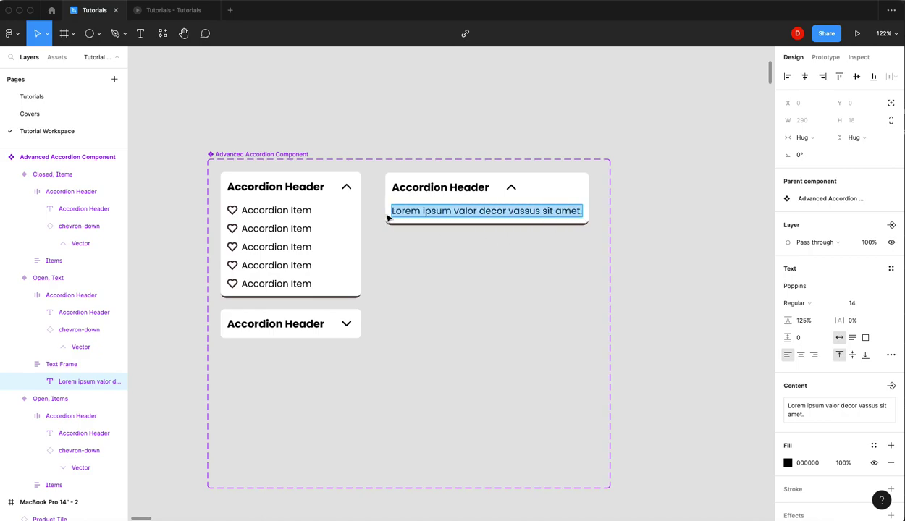
key("Escape")
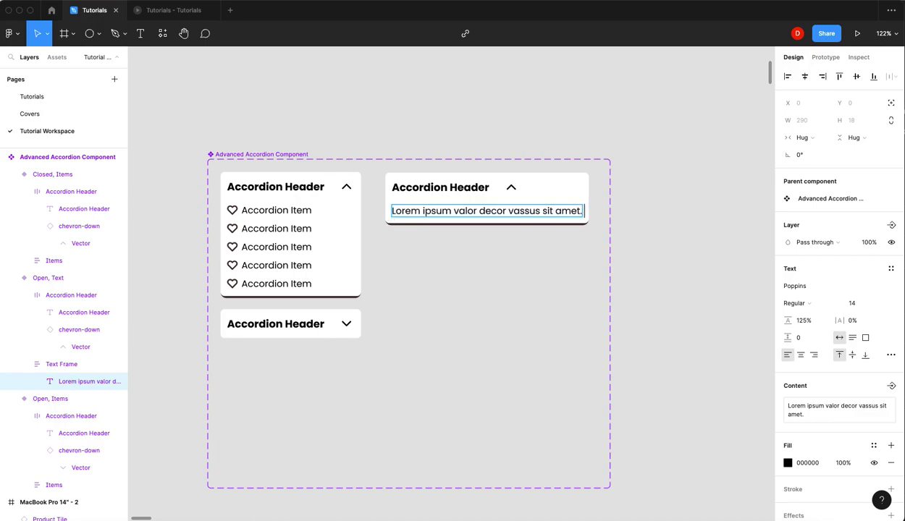
key("ctrl+v")
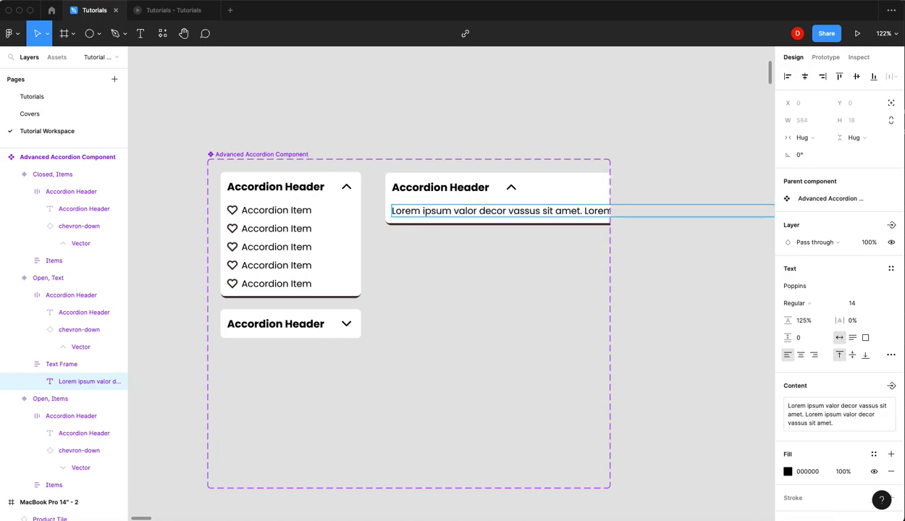
Set the lorem ipsum text layer's width to Fill container and its font size to 12.
left_click(463, 212)
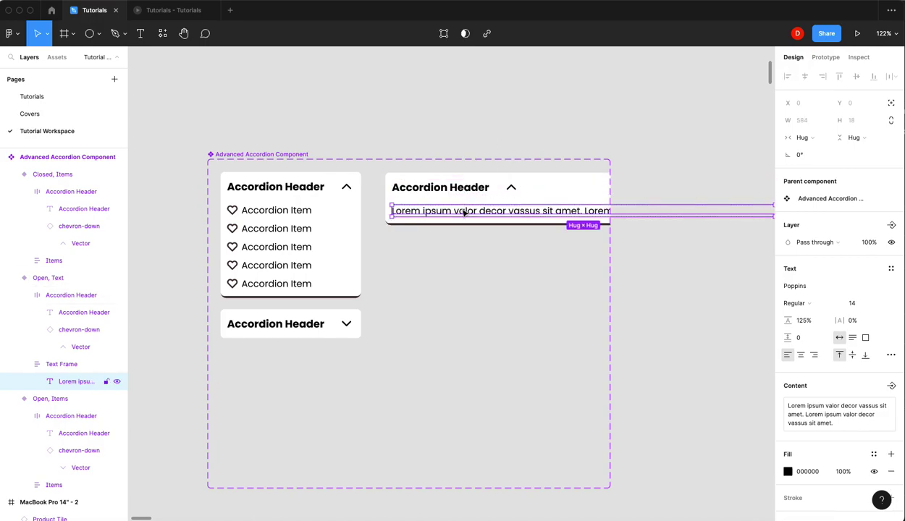
left_click(802, 137)
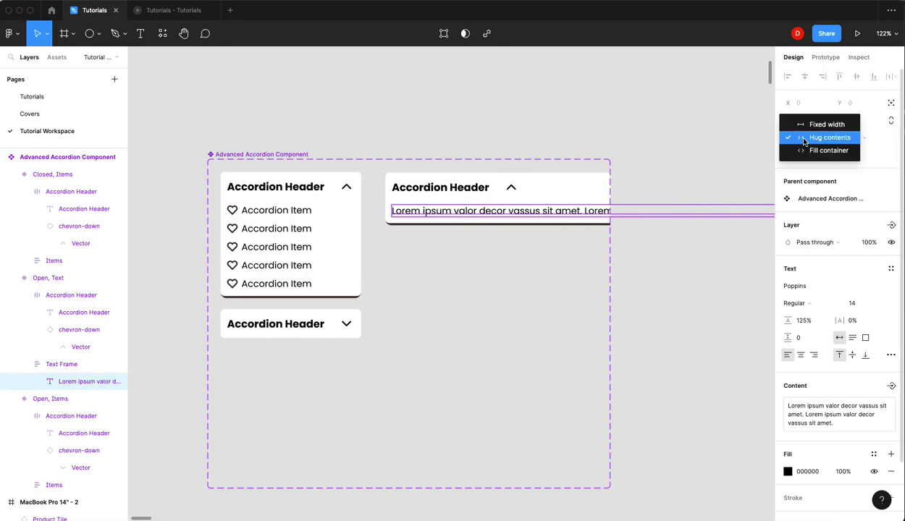
left_click(804, 150)
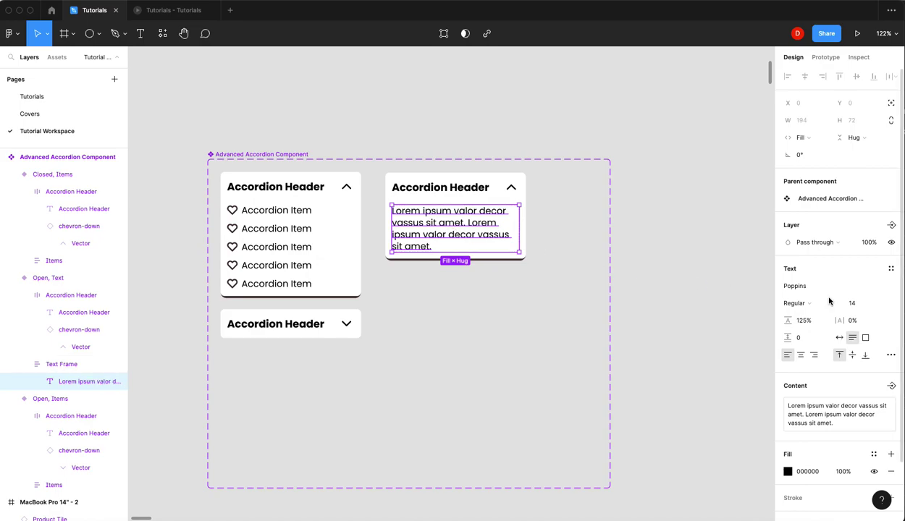
left_click(888, 304)
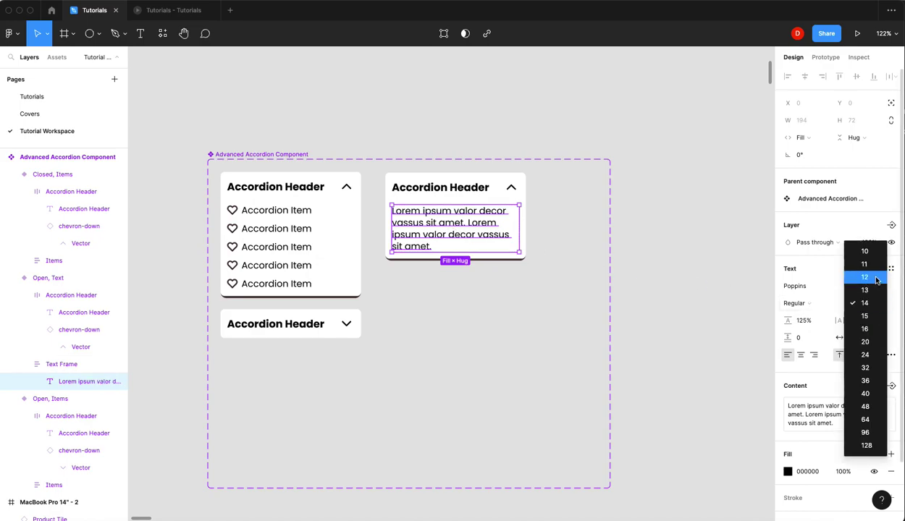
left_click(846, 278)
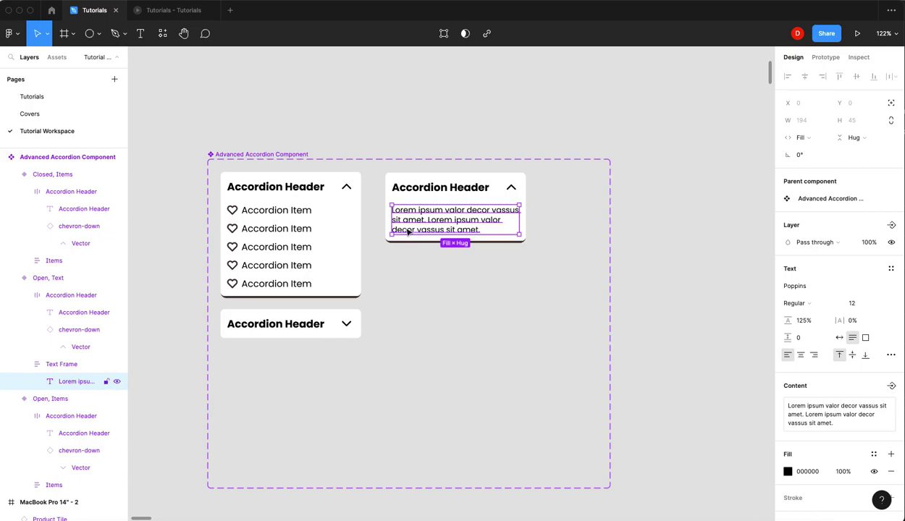
Insert an instance of the yellow Button component into the Text Frame, below the lorem ipsum text.
left_click(64, 368)
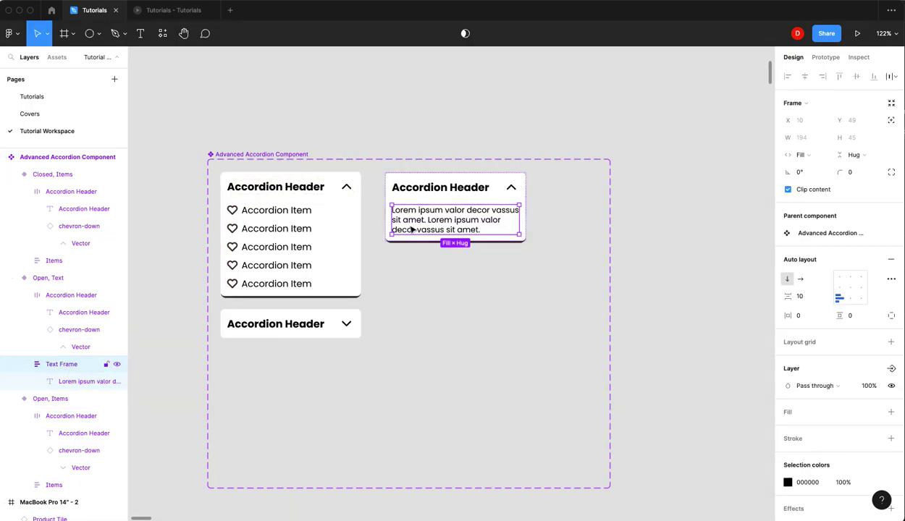
left_click(57, 58)
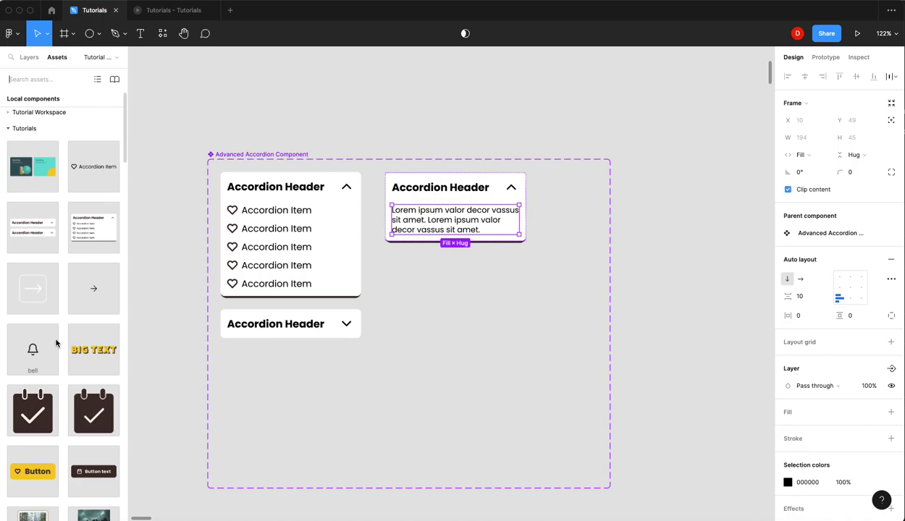
scroll(55, 335, "down", 4)
left_click_drag(41, 333, 433, 232)
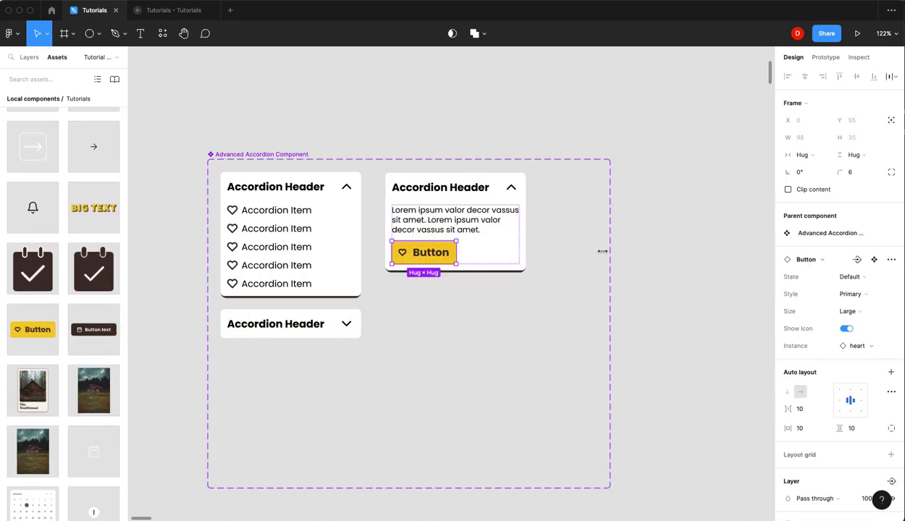
Switch the inserted button's Style to Secondary, keeping its State at Default.
left_click(855, 278)
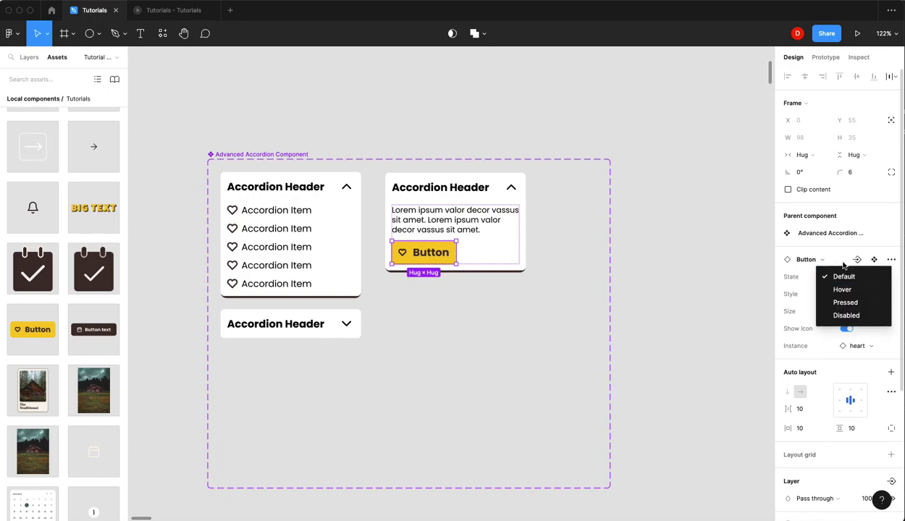
left_click(846, 277)
left_click(865, 294)
left_click(848, 307)
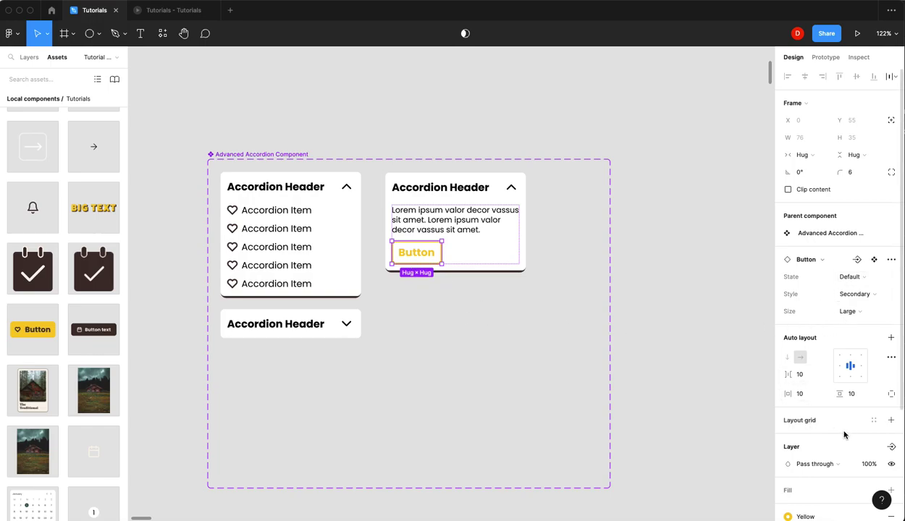
Create a visibility component property named Show Button with the value True for the button layer.
left_click(890, 447)
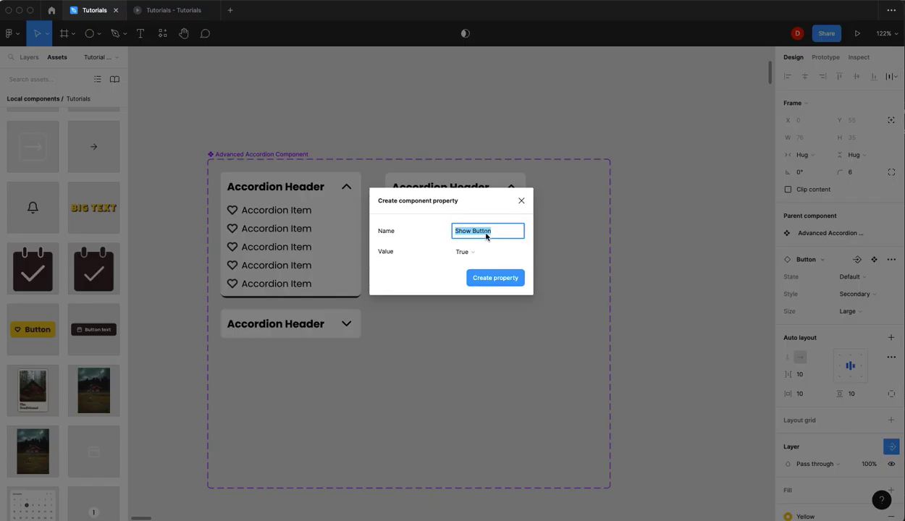
left_click(499, 278)
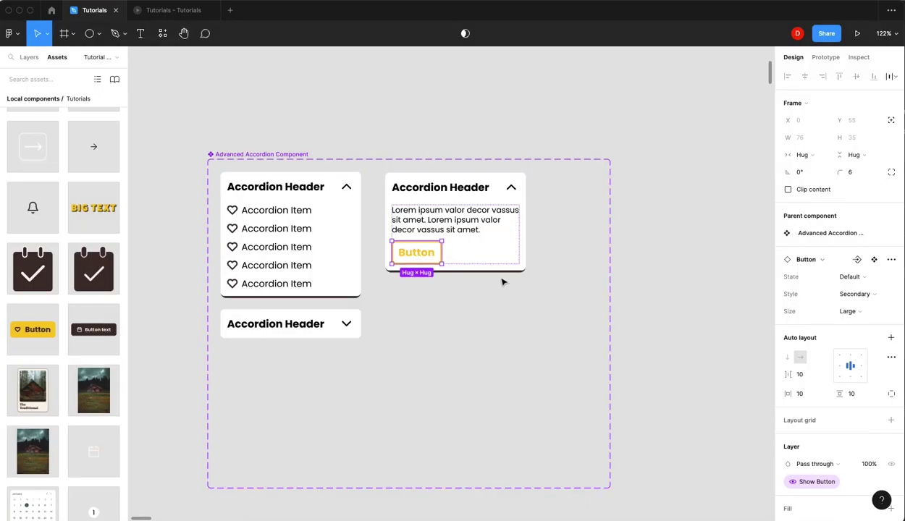
left_click(656, 252)
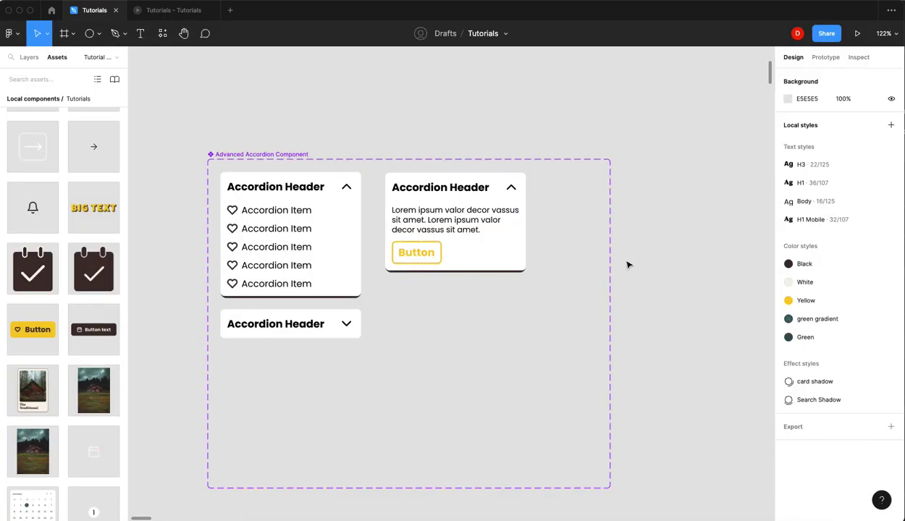
Add a copy of the Open, Text variant directly below the original and set its State to Closed.
left_click(471, 220)
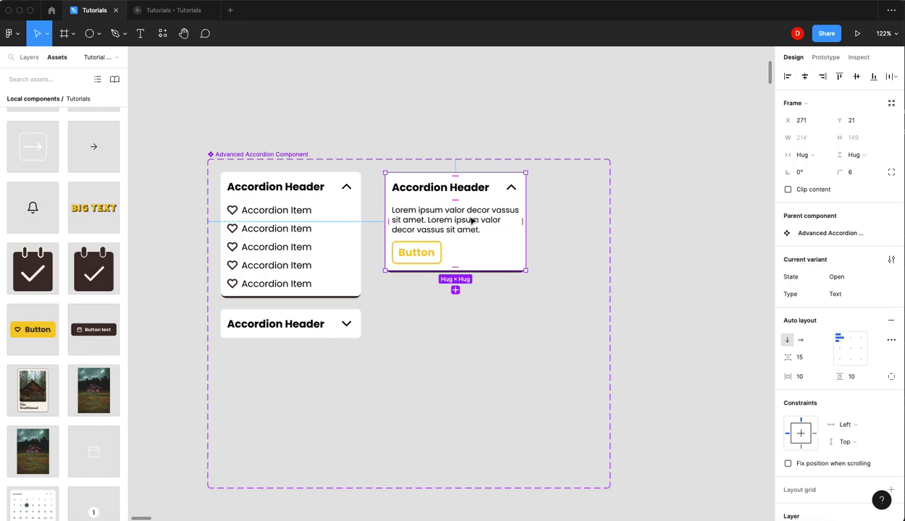
left_click(321, 324)
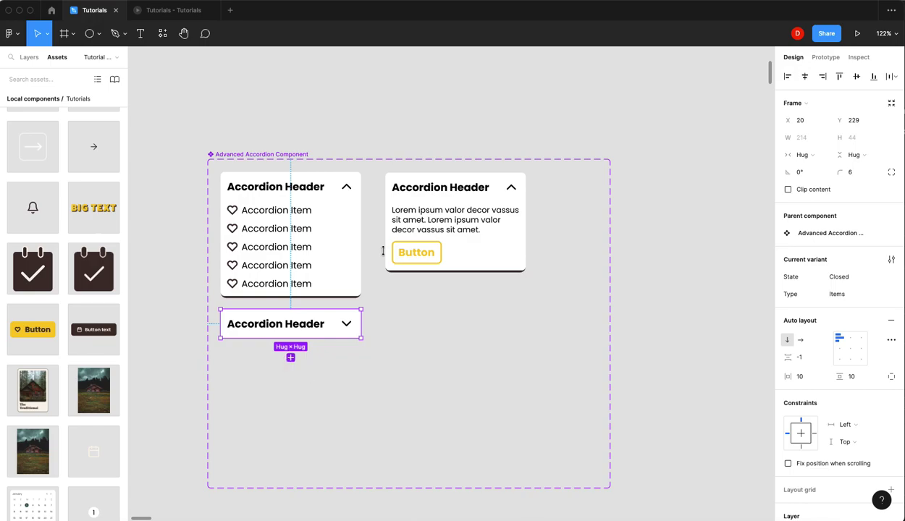
left_click(458, 226)
left_click(455, 290)
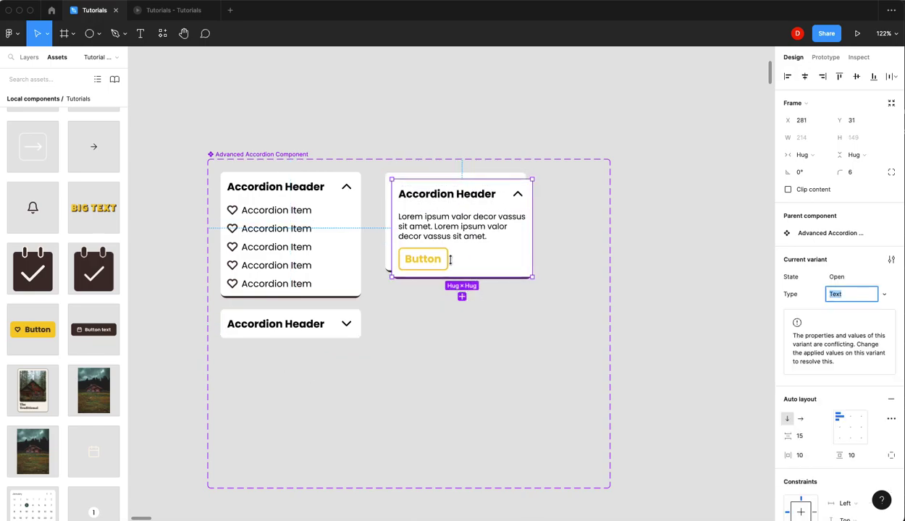
left_click_drag(448, 207, 444, 317)
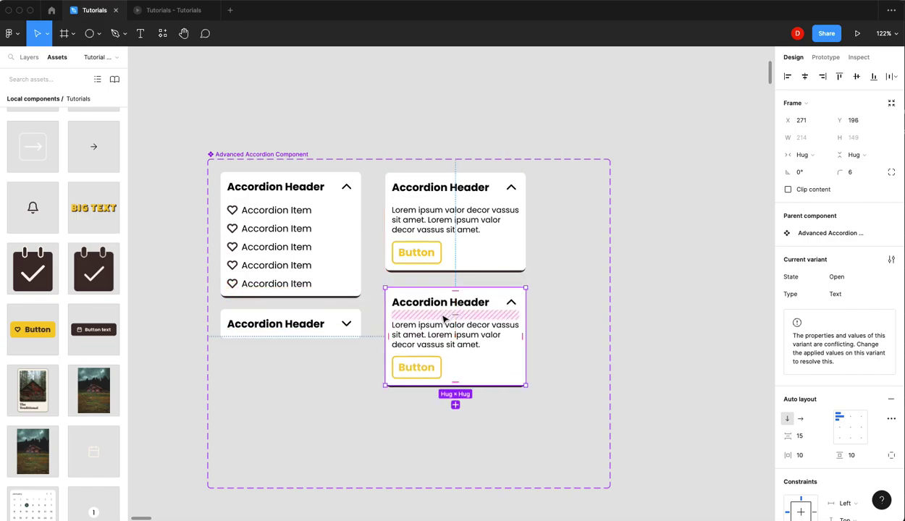
left_click(862, 276)
left_click(865, 289)
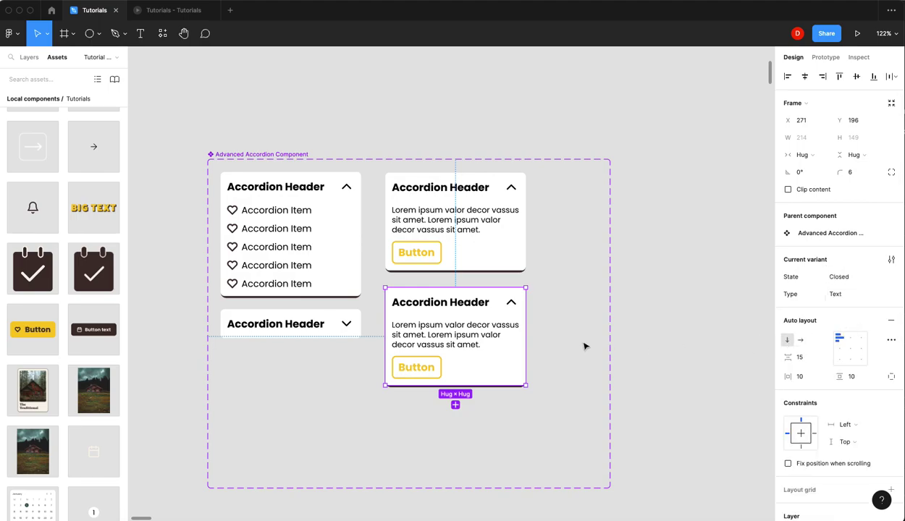
Collapse the Text Frame in the Closed, Text variant to a fixed height of 1.
double_click(458, 358)
left_click_drag(479, 379, 475, 322)
left_click(858, 138)
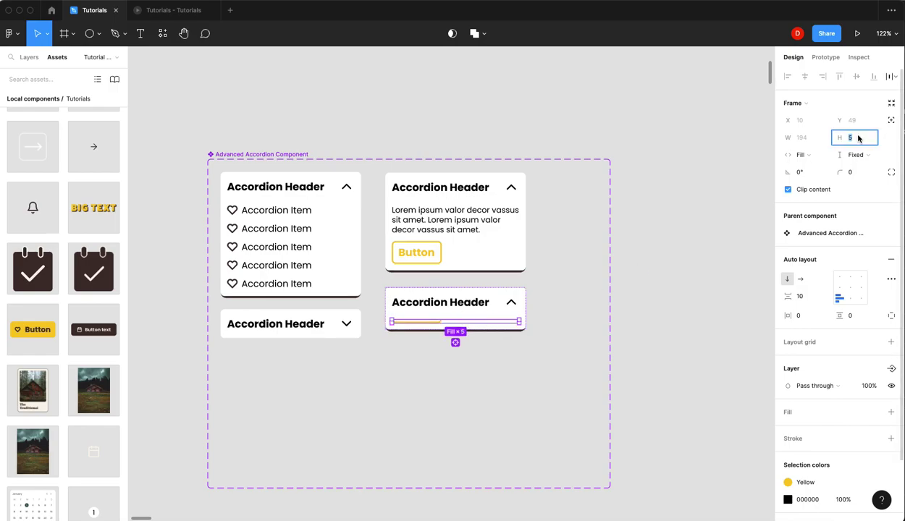
type("1")
key("Return")
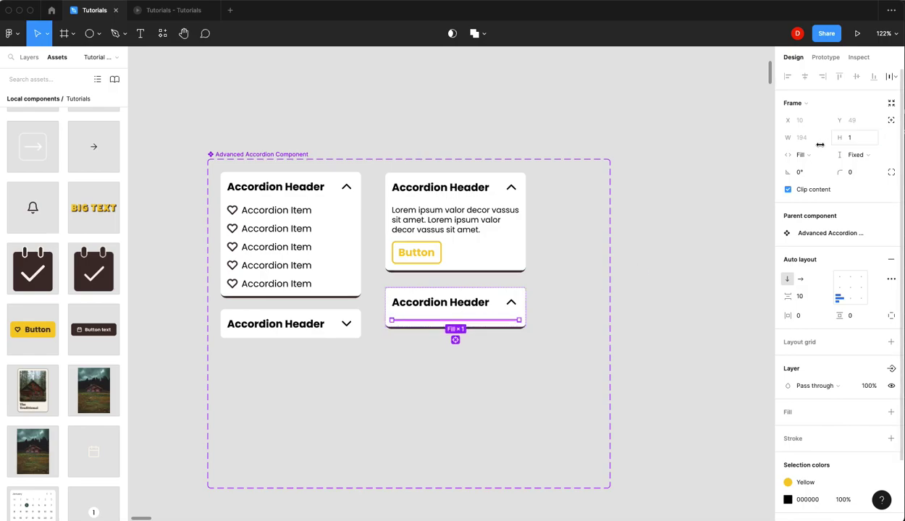
left_click(668, 297)
left_click(477, 293)
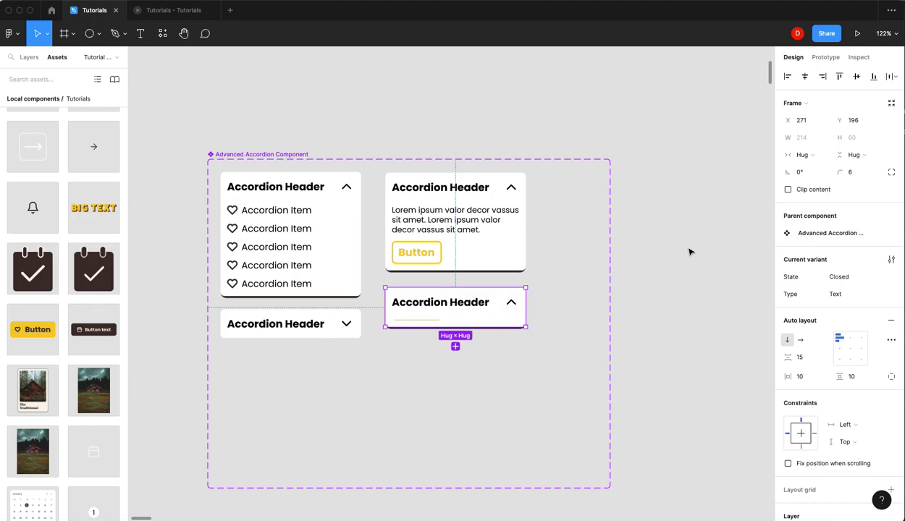
Set the vertical padding of the collapsed Text Frame in the Closed, Text variant to 1.
left_click(415, 320)
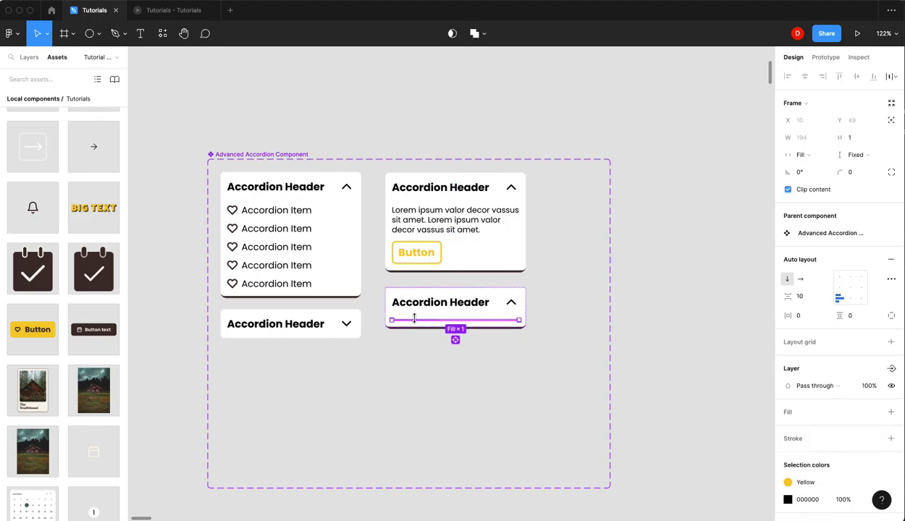
left_click(856, 321)
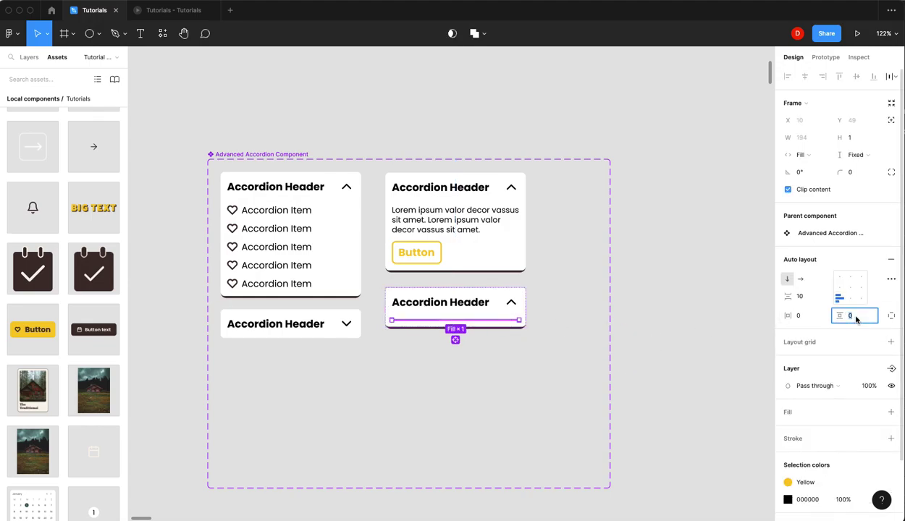
type("1")
key("Return")
left_click(650, 309)
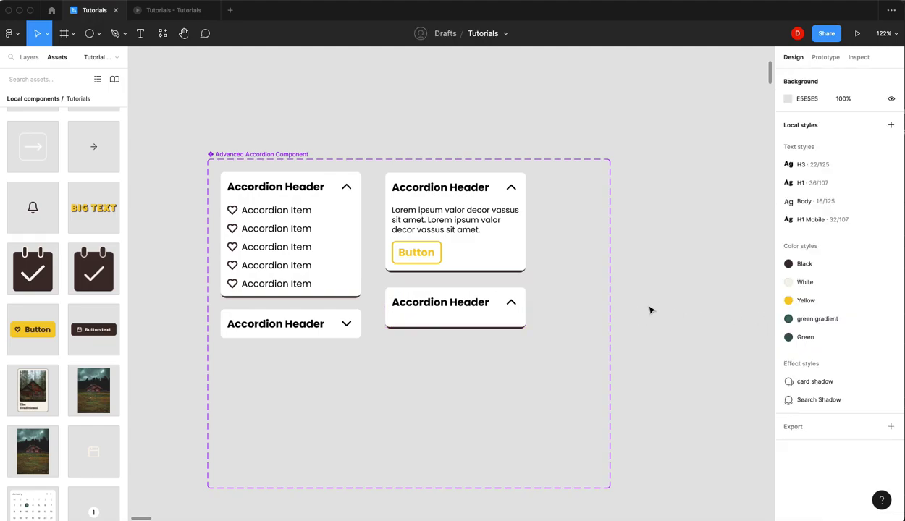
Set the auto layout item spacing of the Closed, Text variant to -1.
left_click(498, 306)
left_click(801, 358)
type("-1")
key("Return")
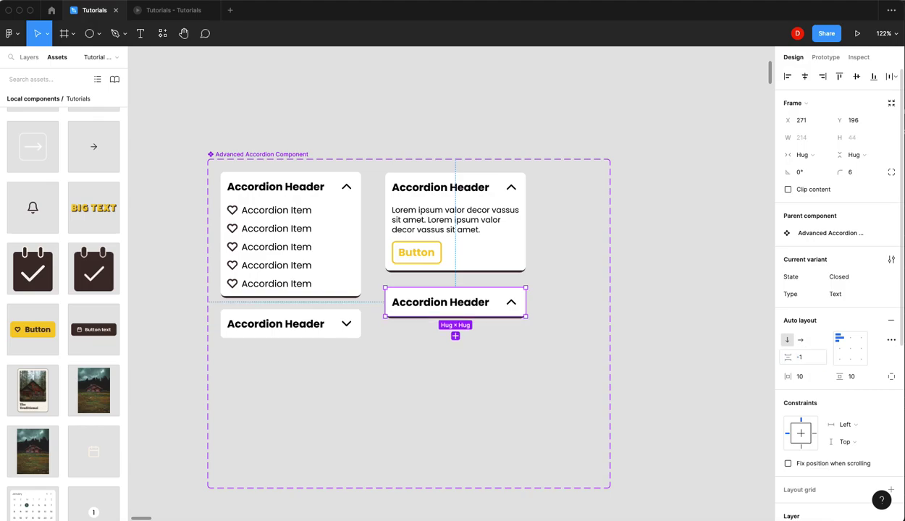
Rotate the chevron in the Closed, Text variant's header so it points down.
double_click(510, 304)
left_click_drag(522, 315, 503, 293)
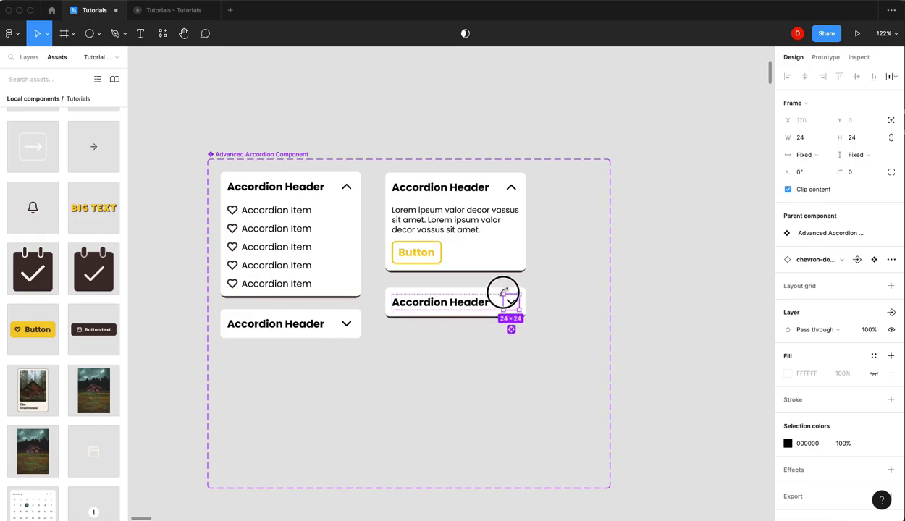
left_click(653, 269)
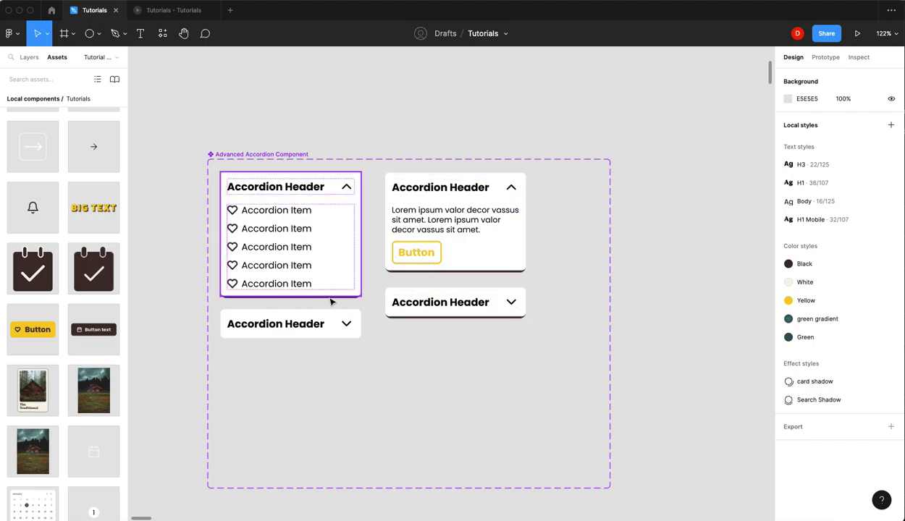
Link the headers of the Closed and Open Items variants to each other's variant with on-tap Change to interactions.
left_click(286, 328)
left_click(826, 57)
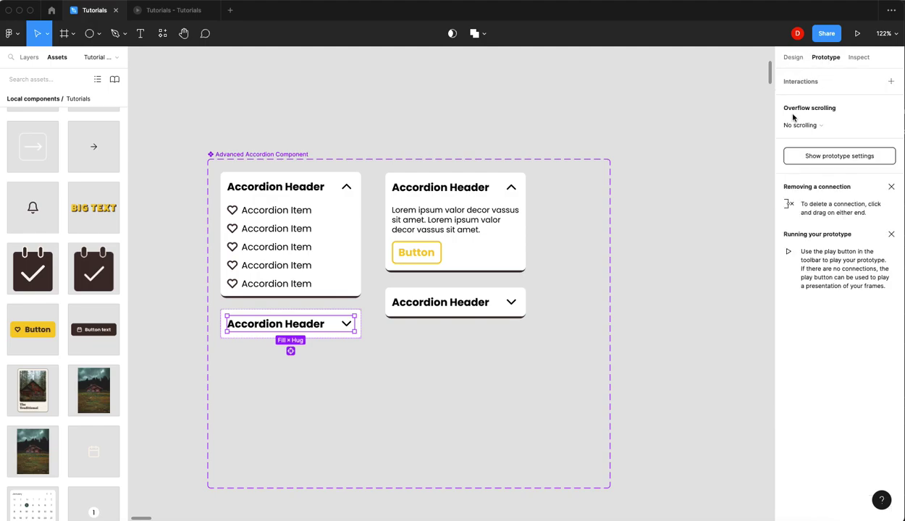
left_click_drag(290, 315, 291, 265)
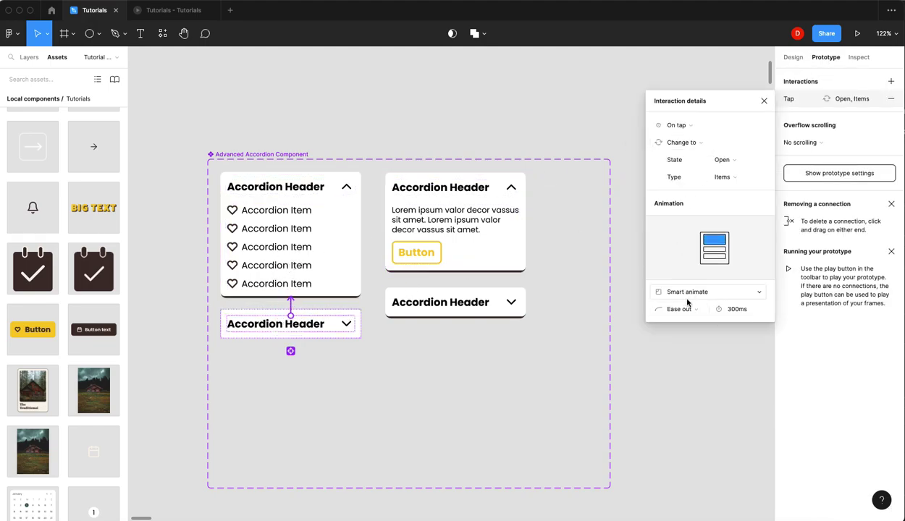
left_click(286, 184)
left_click_drag(290, 179, 292, 326)
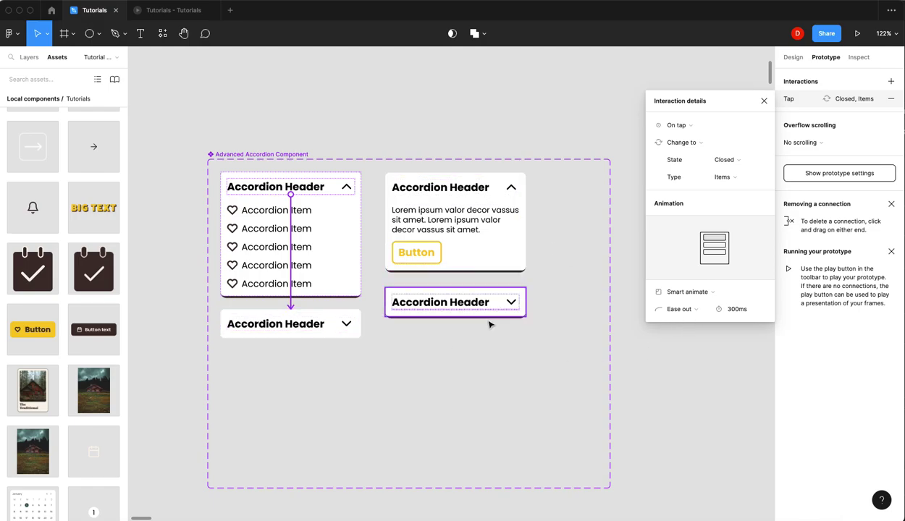
Link the headers of the Closed and Open Text variants to each other's variant with on-tap Change to interactions.
left_click(471, 306)
left_click_drag(454, 293, 457, 259)
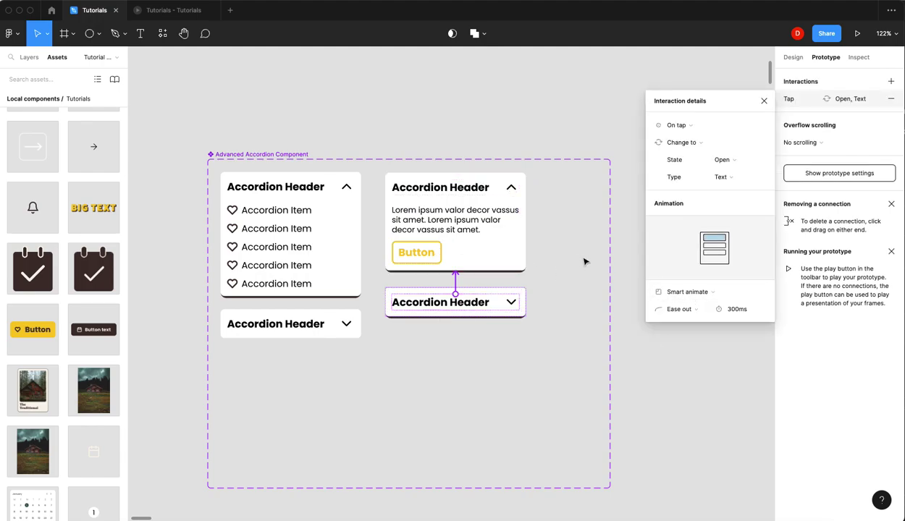
left_click(427, 188)
left_click_drag(457, 196, 449, 301)
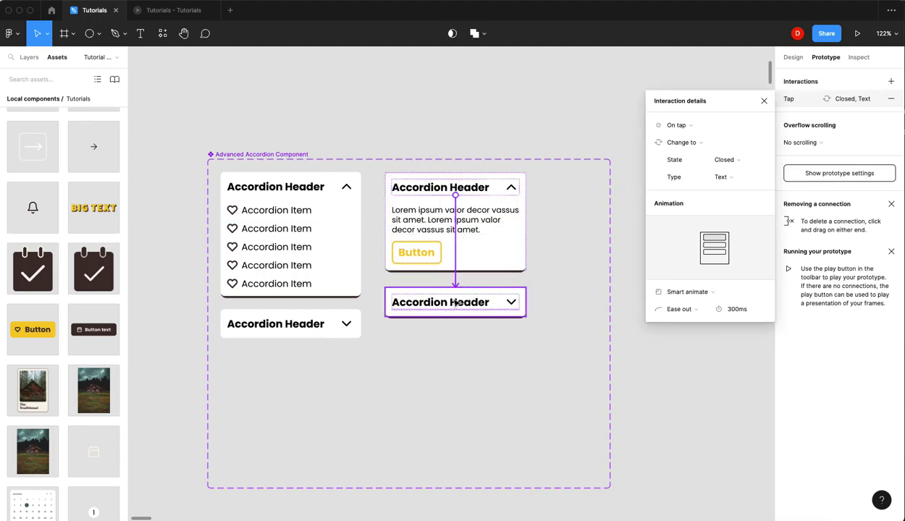
left_click(764, 100)
left_click(642, 152)
Remove the Black stroke from the Closed, Text variant.
left_click(792, 58)
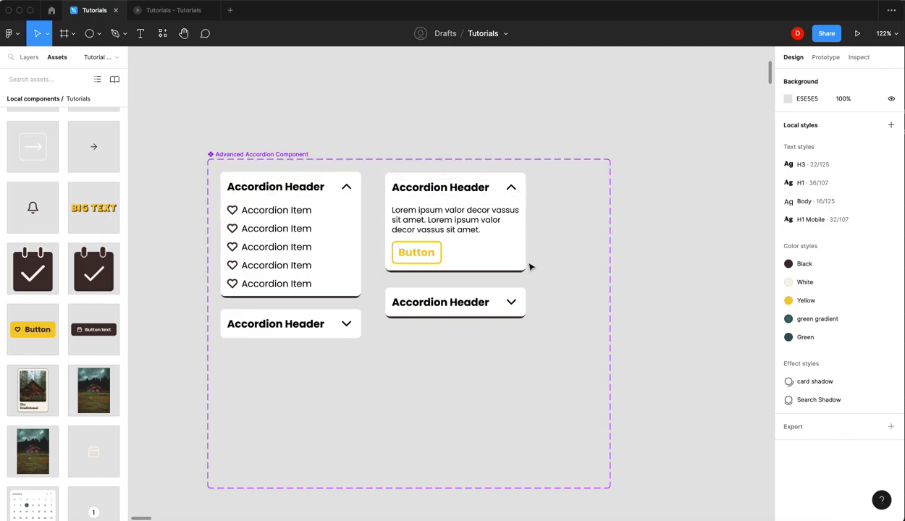
left_click(410, 309)
scroll(811, 394, "down", 3)
scroll(827, 405, "down", 3)
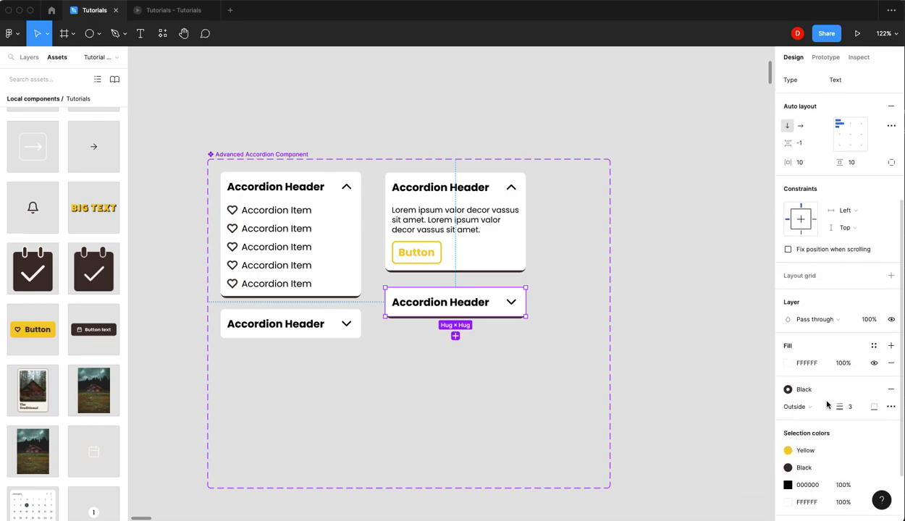
left_click(884, 388)
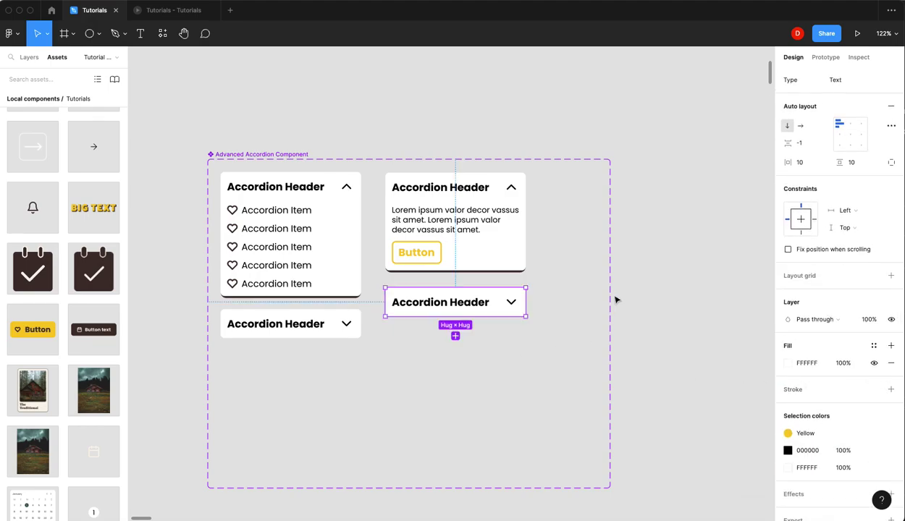
Add an iPhone 14 frame beside the accordion component set and give it the White color style as fill.
scroll(616, 299, "right", 6)
left_click(611, 302)
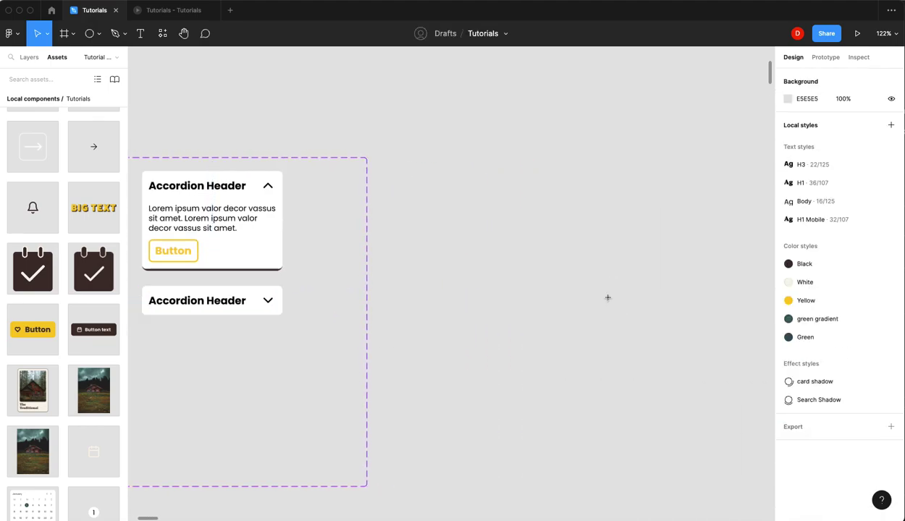
key("f")
left_click(794, 95)
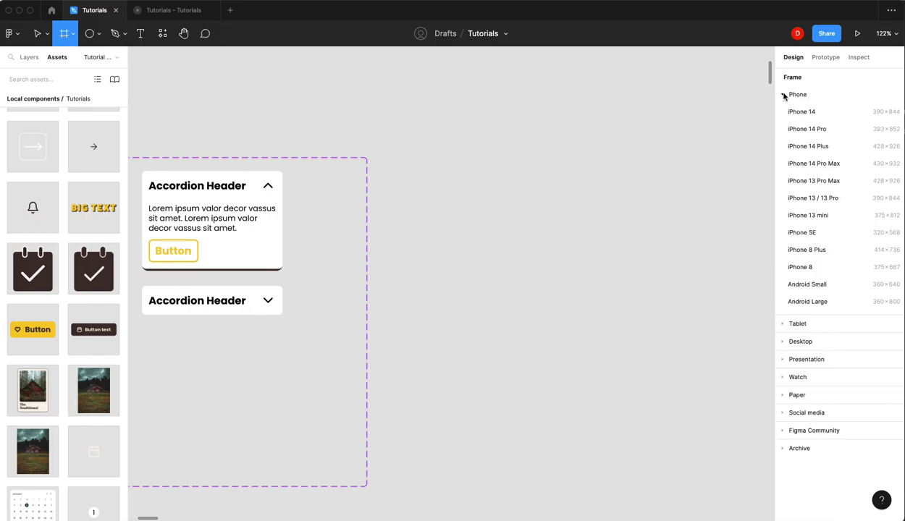
left_click(817, 113)
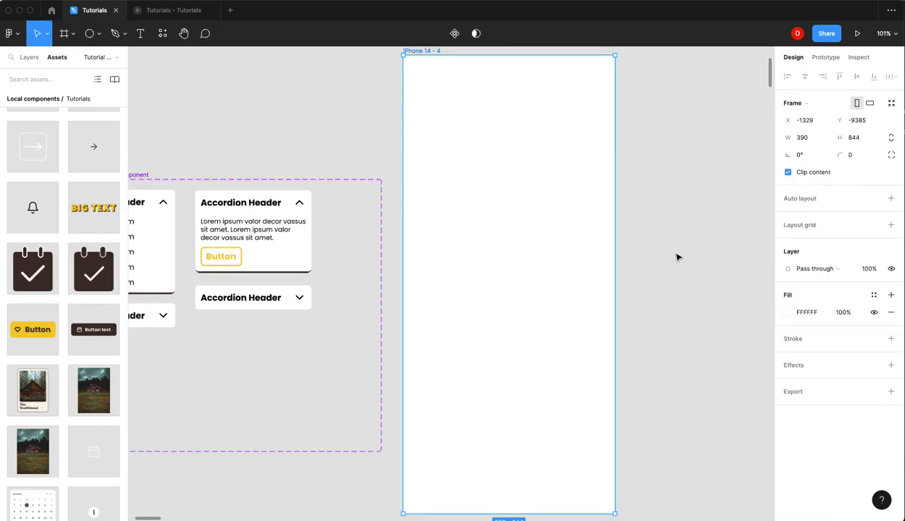
left_click(874, 294)
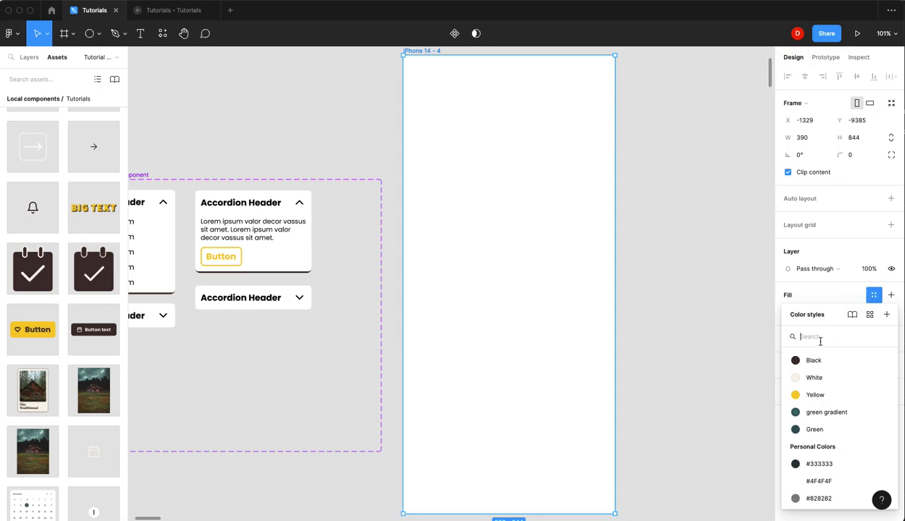
left_click(809, 380)
scroll(632, 236, "up", 2)
scroll(154, 216, "left", 2)
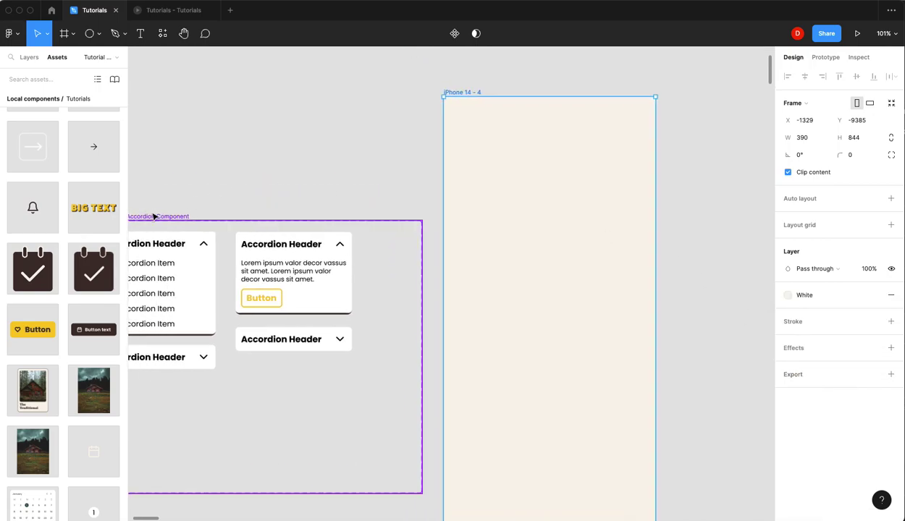
Place an instance of the Advanced Accordion component near the top of the iPhone 14 frame and set its State to Closed.
left_click(157, 217)
scroll(108, 173, "up", 5)
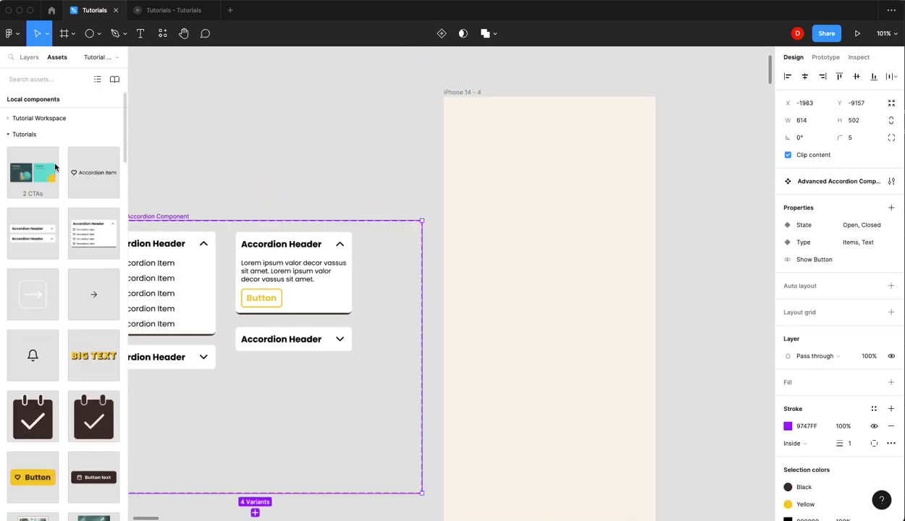
left_click(8, 135)
left_click(8, 118)
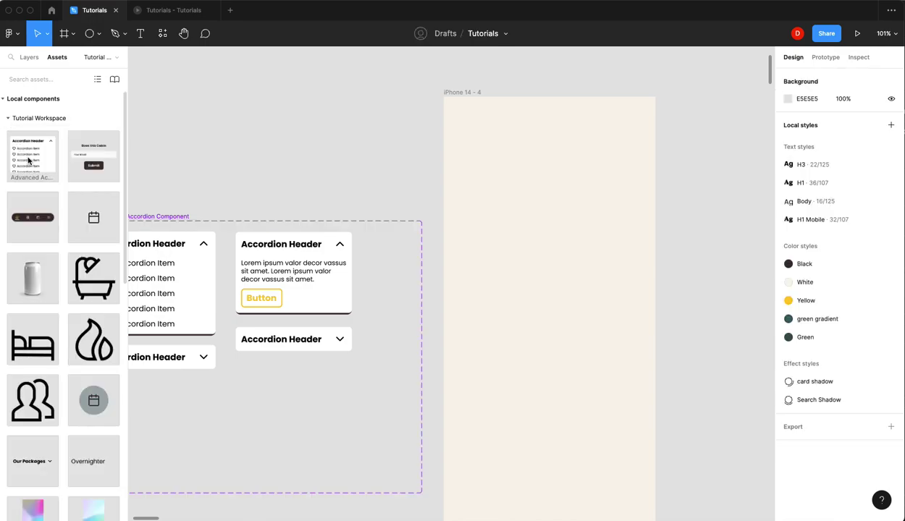
left_click(168, 213)
left_click_drag(28, 158, 532, 179)
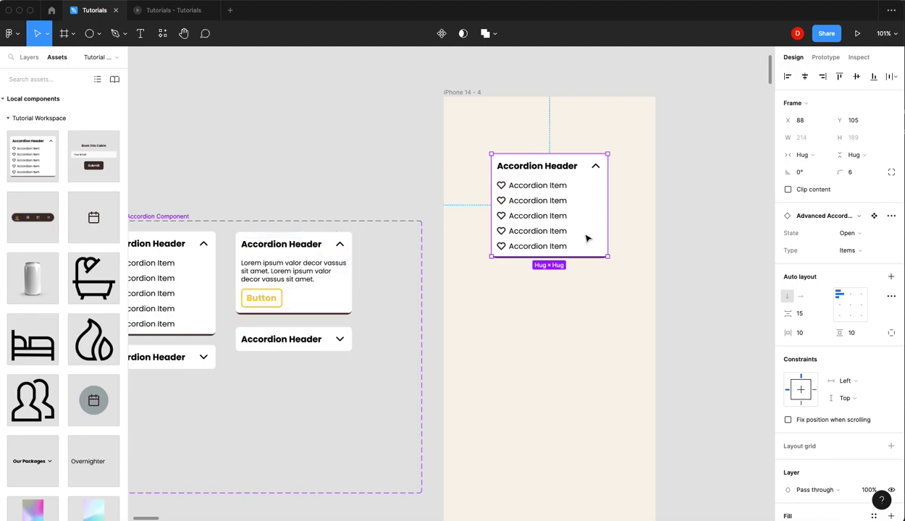
left_click(849, 233)
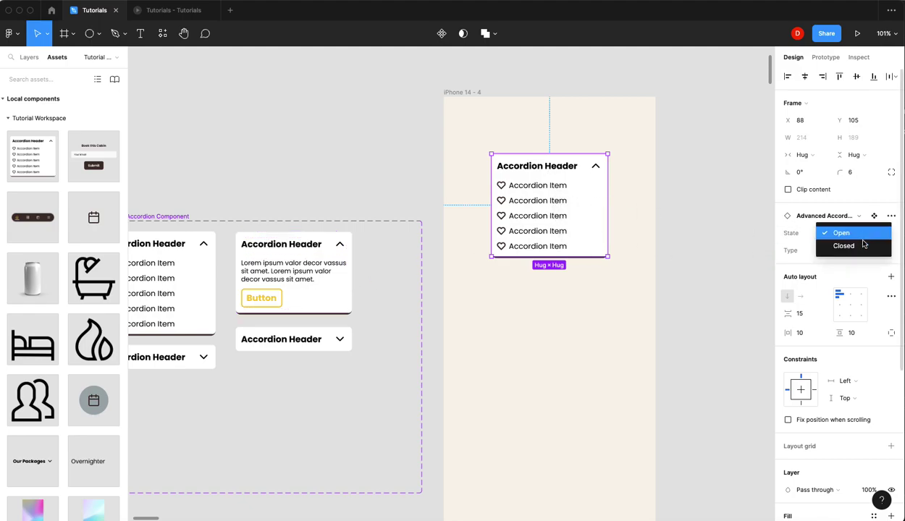
left_click(855, 246)
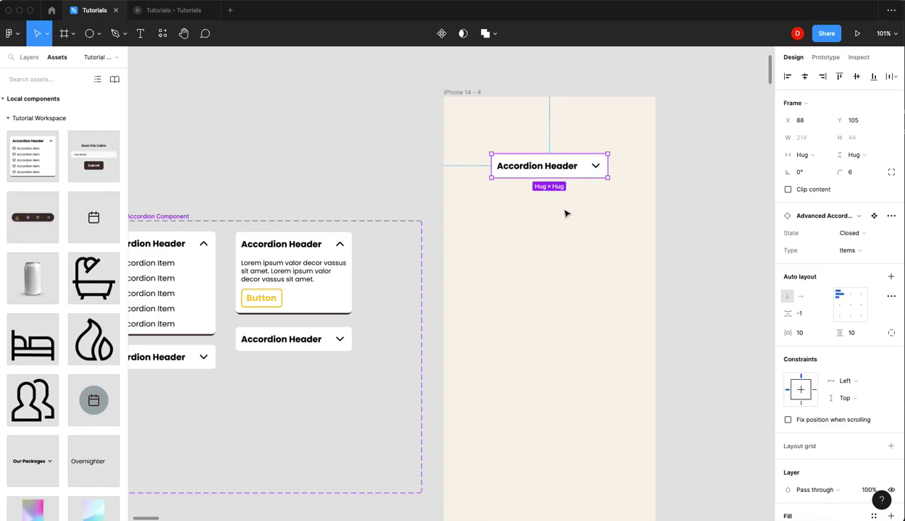
Make the iPhone frame a flow starting point, close the old prototype preview, and present the new flow.
left_click(466, 95)
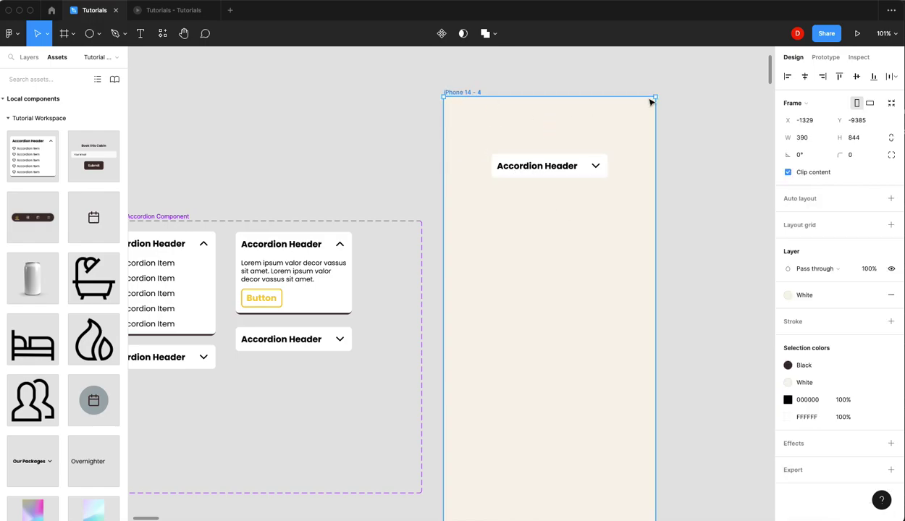
left_click(825, 57)
left_click(891, 81)
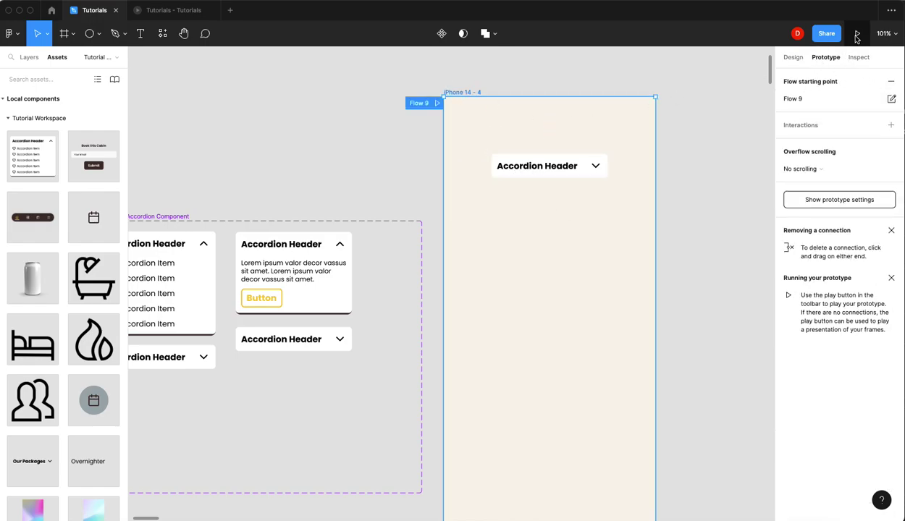
left_click(208, 10)
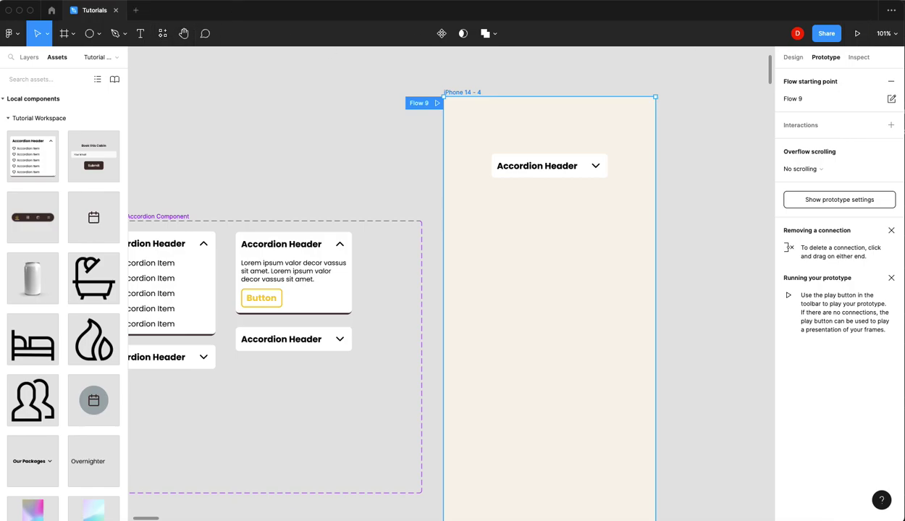
left_click(858, 34)
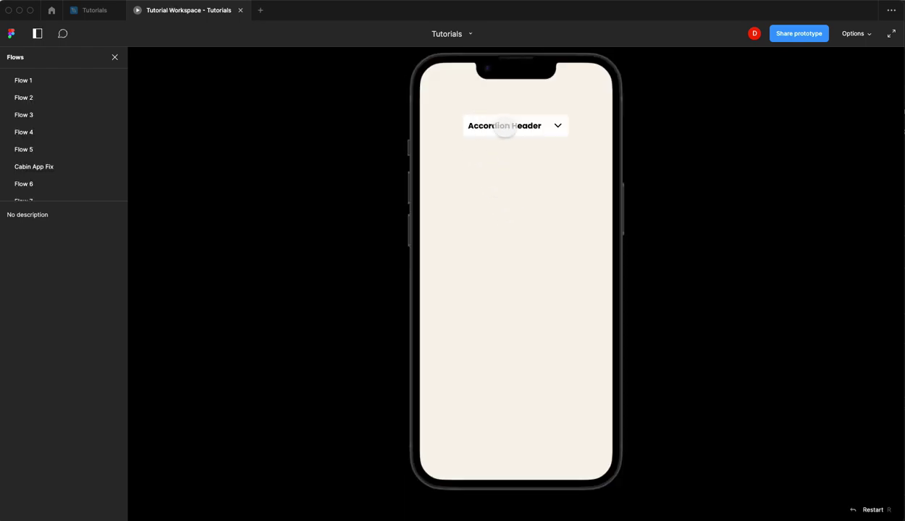
Test expanding and collapsing the Items accordion repeatedly through its header in the prototype.
left_click(535, 125)
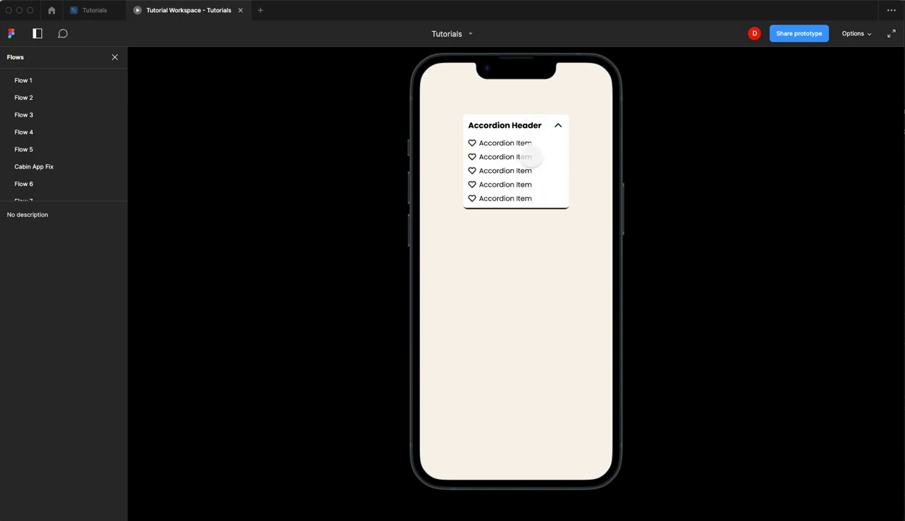
left_click(529, 125)
left_click(530, 125)
left_click(529, 126)
left_click(529, 126)
left_click(529, 126)
left_click(529, 125)
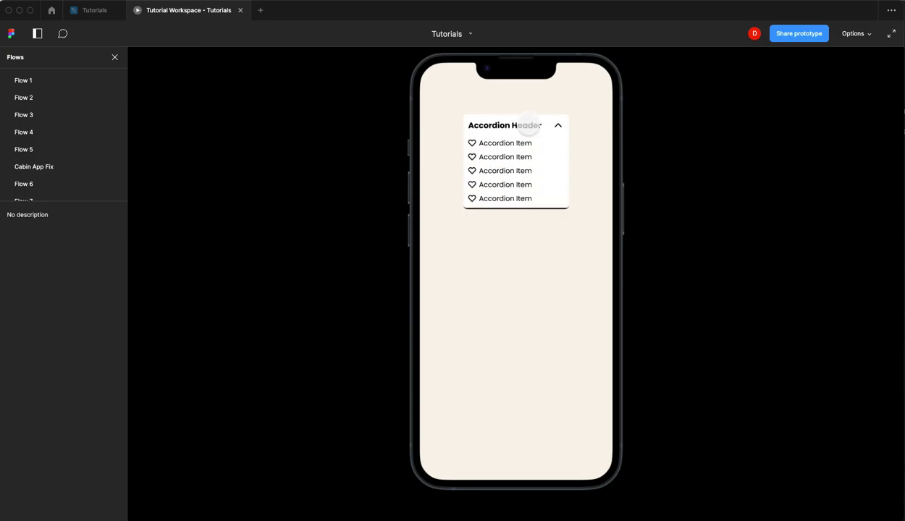
left_click(530, 125)
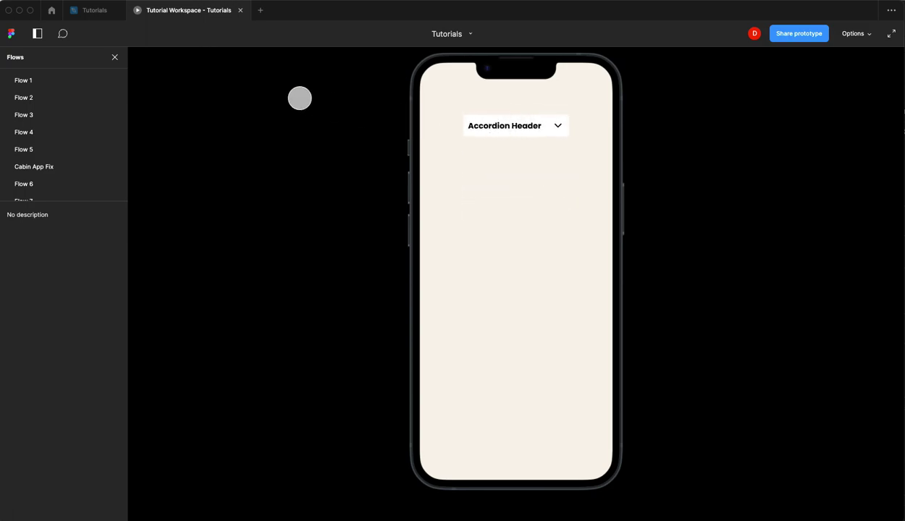
Duplicate the accordion instance directly below the first at Y 165 and set the copy's Type to Text.
left_click(96, 10)
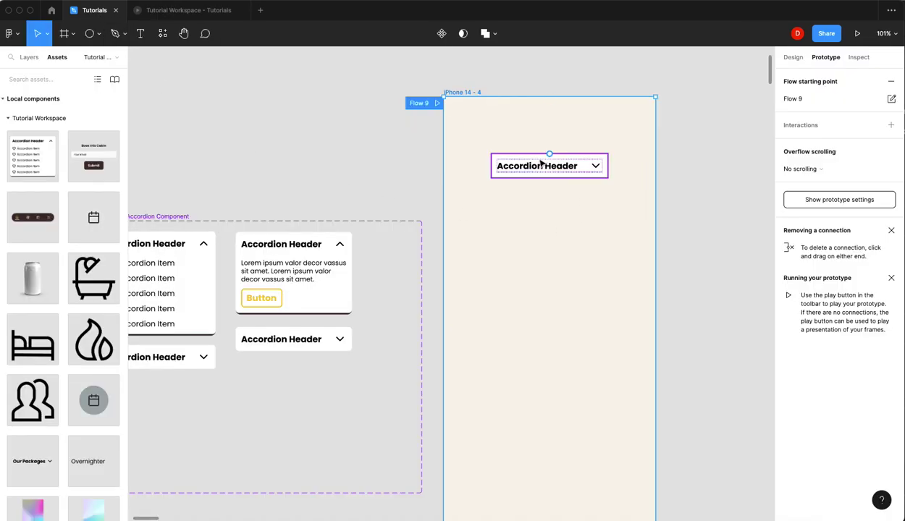
left_click(793, 56)
left_click(531, 166)
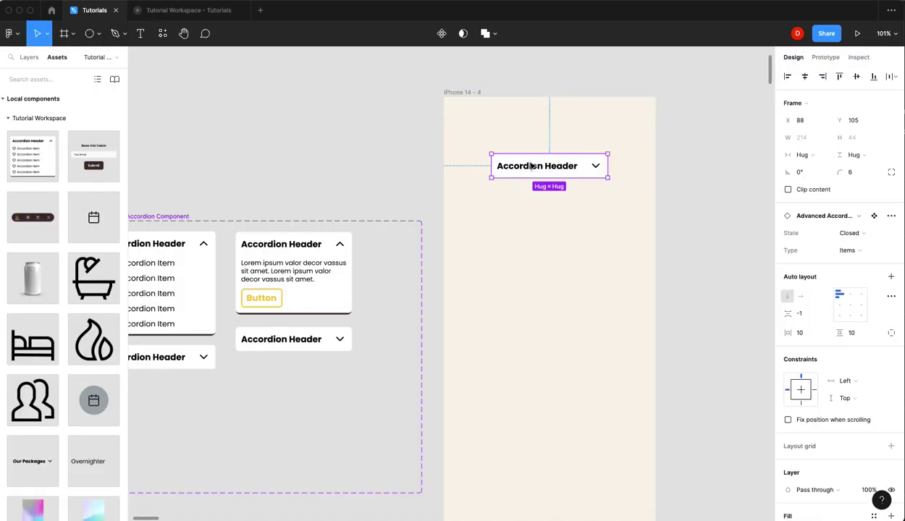
left_click_drag(529, 165, 529, 199)
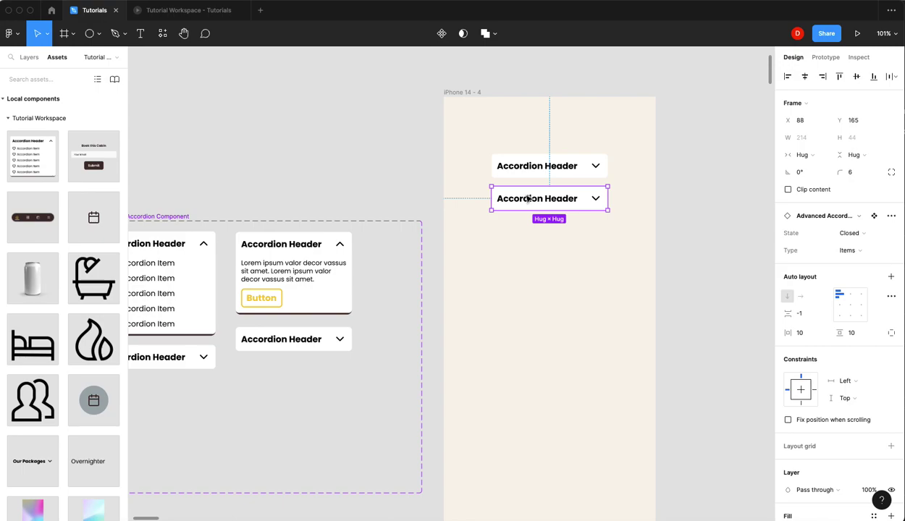
left_click(852, 250)
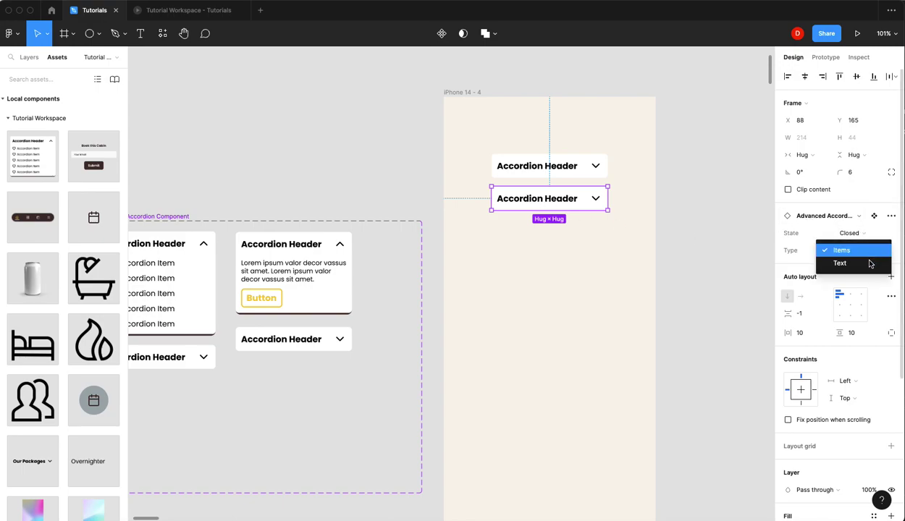
left_click(866, 263)
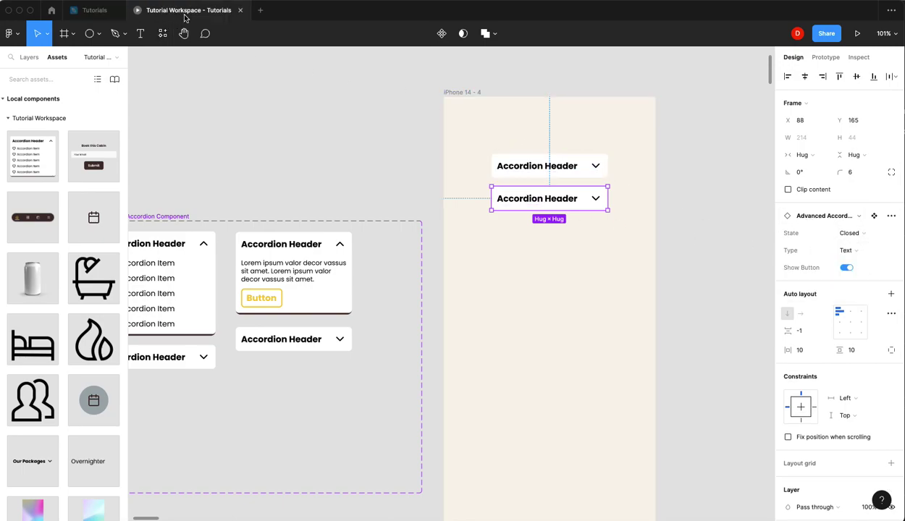
Turn off Show Button on the Text accordion, testing its header in the prototype before and after the change.
left_click(184, 12)
left_click(507, 155)
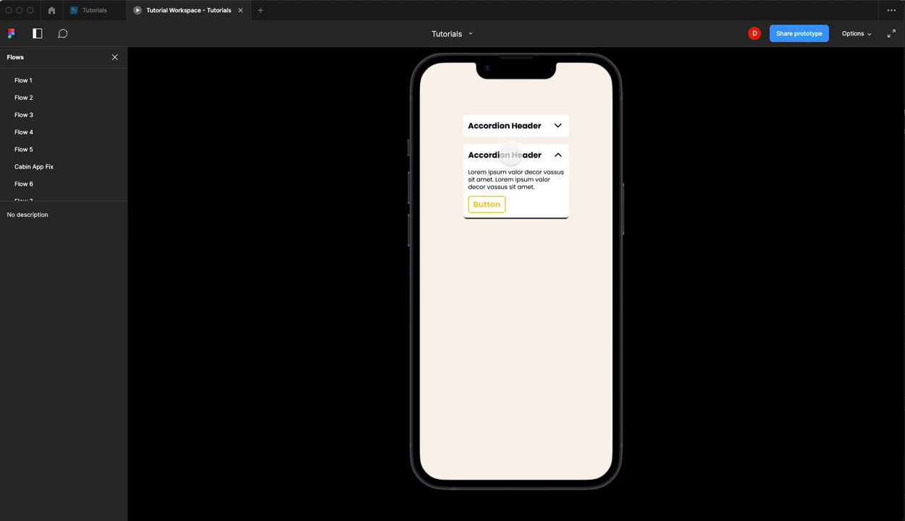
left_click(102, 10)
left_click(846, 268)
left_click(157, 11)
left_click(520, 155)
left_click(520, 154)
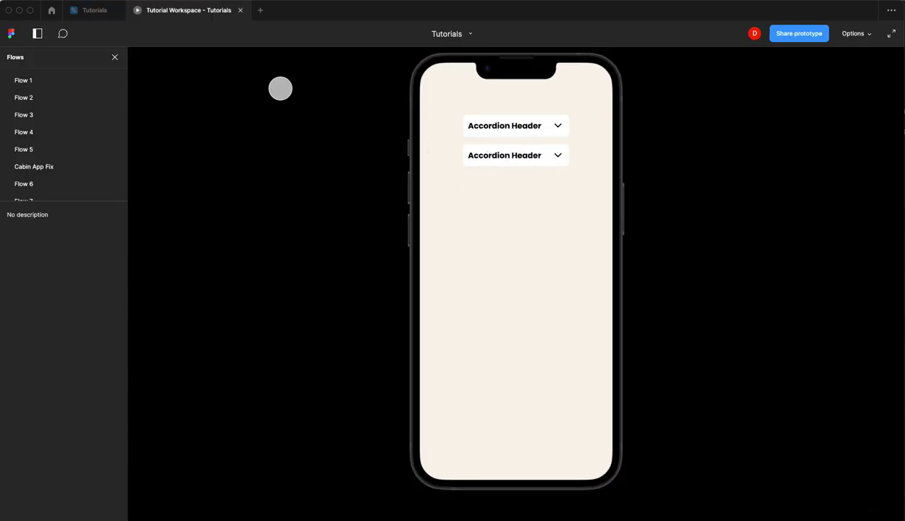
Wrap the two accordion instances in the iPhone frame together in a vertical auto layout.
left_click(95, 11)
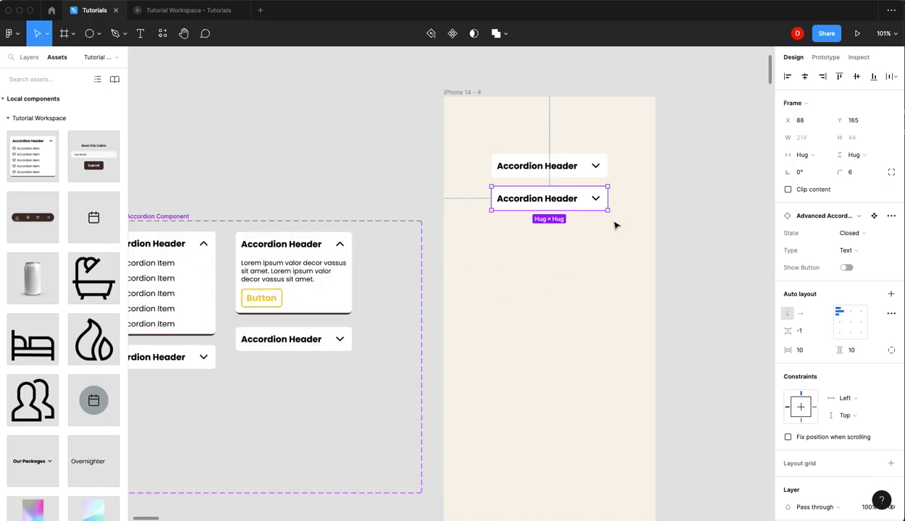
left_click(579, 224)
left_click(565, 196)
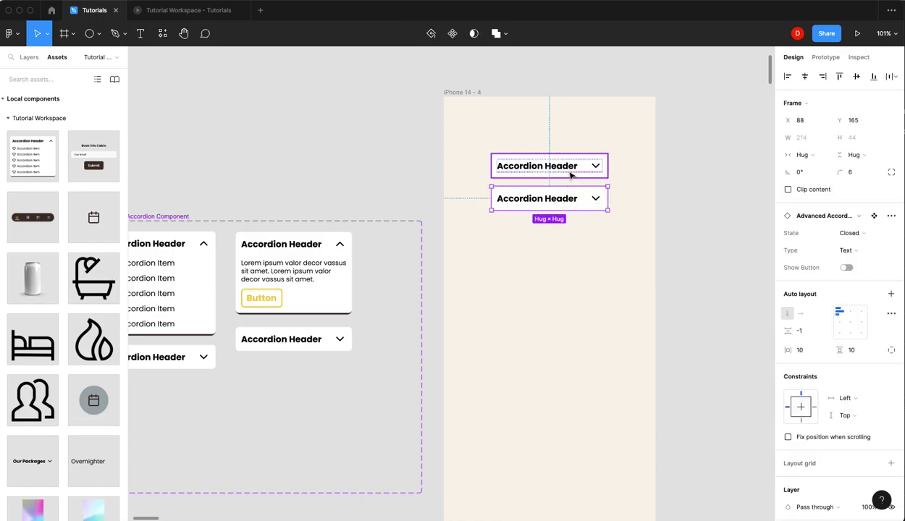
left_click(570, 174, "shift")
key("shift+a")
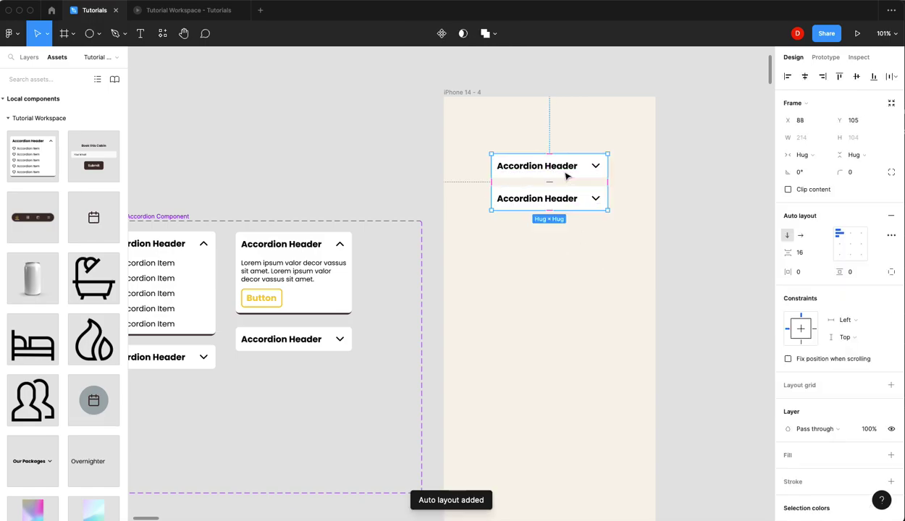
Test in the prototype how the two stacked accordions move when each header is expanded and collapsed.
left_click(162, 10)
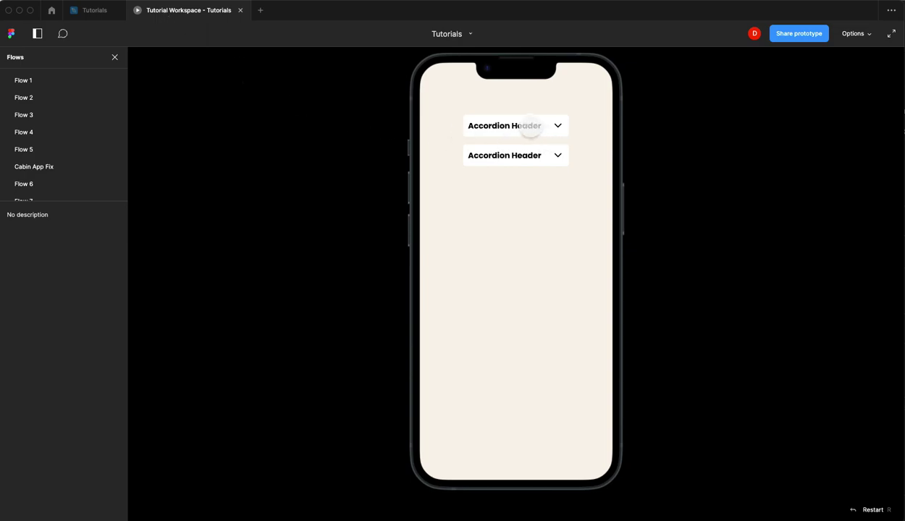
left_click(532, 125)
left_click(509, 127)
left_click(508, 154)
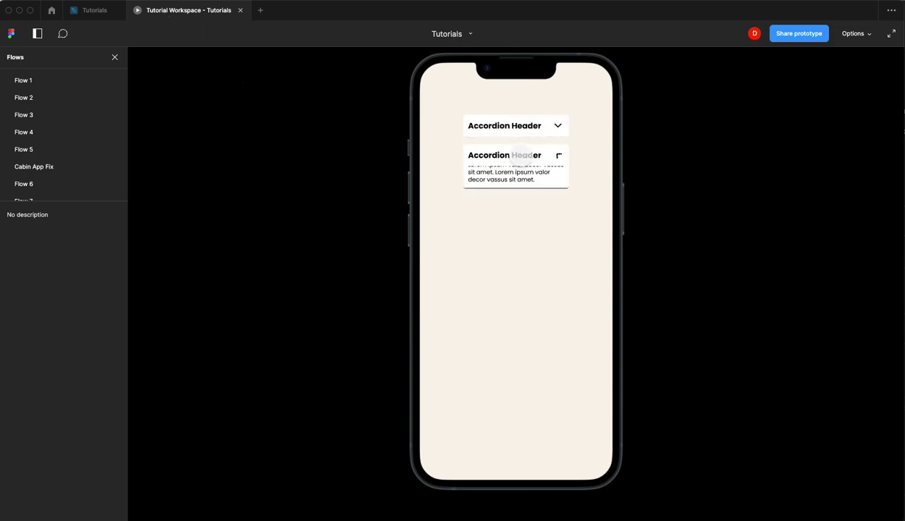
left_click(513, 125)
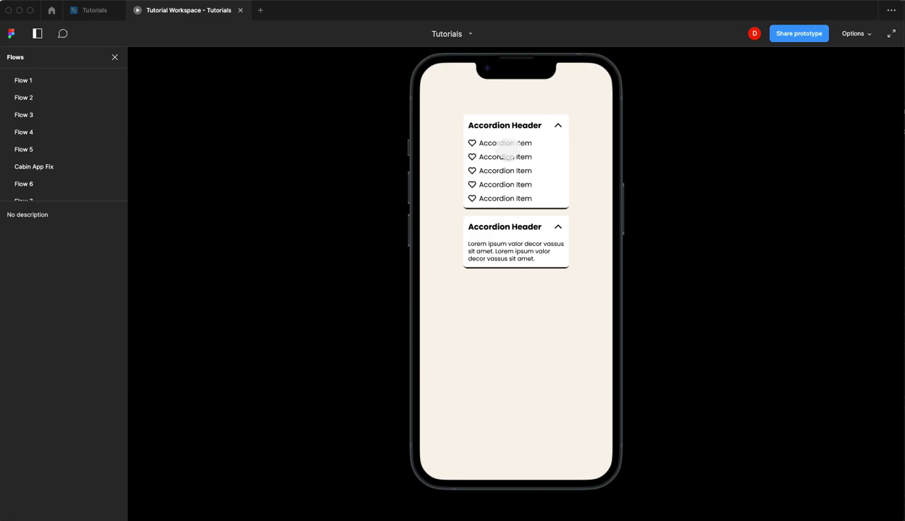
Duplicate the auto layout stack of accordions onto the empty canvas beyond the iPhone frame's right edge.
left_click(91, 12)
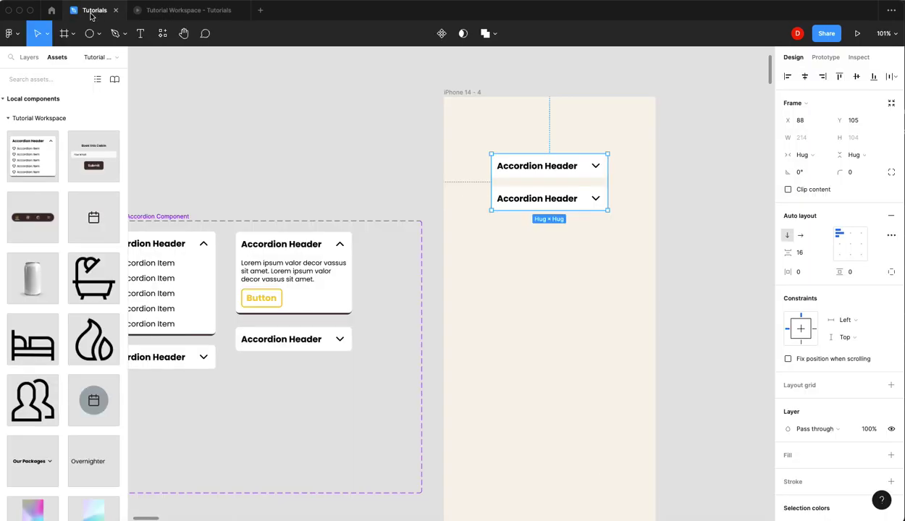
scroll(508, 170, "right", 5)
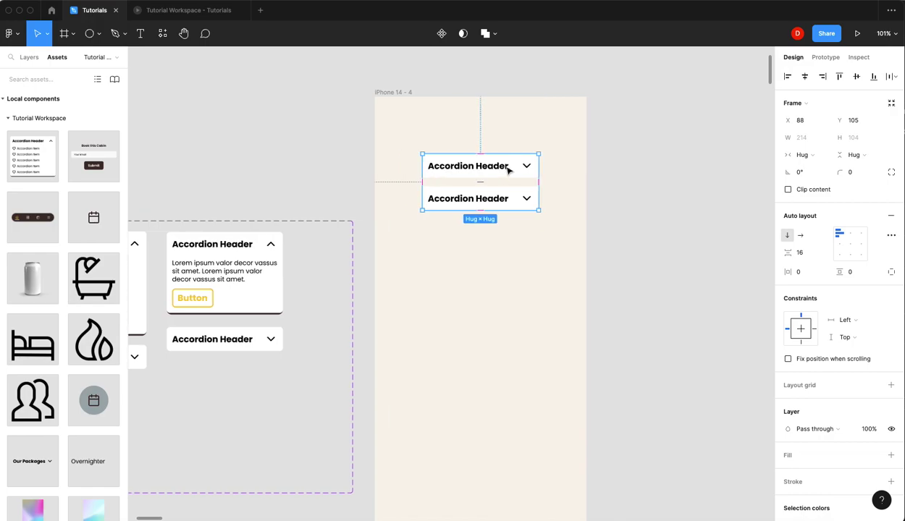
scroll(508, 170, "right", 2)
scroll(507, 168, "up", 2)
left_click(423, 204)
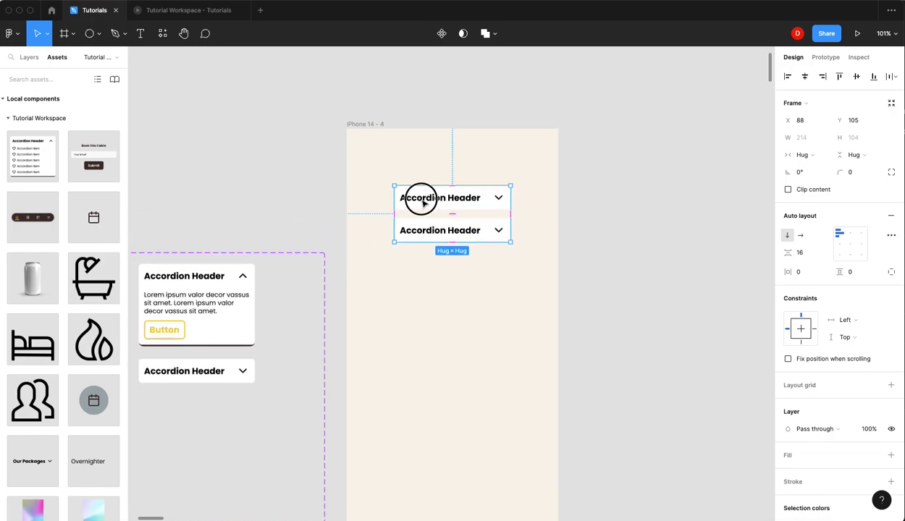
left_click_drag(423, 204, 644, 173)
Rename the duplicated stack to Accordion Stack and turn it into a component.
double_click(610, 152)
type("Accor")
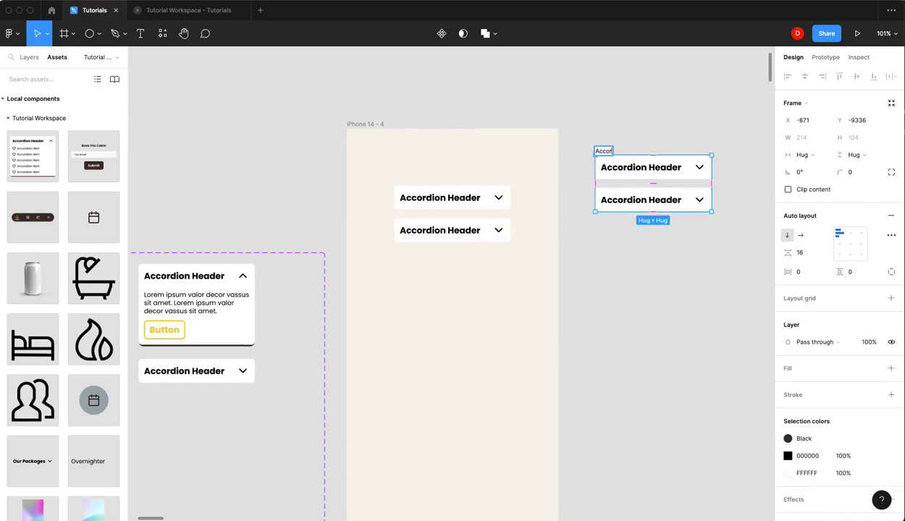
type("dion Stack")
key("Return")
left_click(441, 34)
scroll(621, 139, "right", 3)
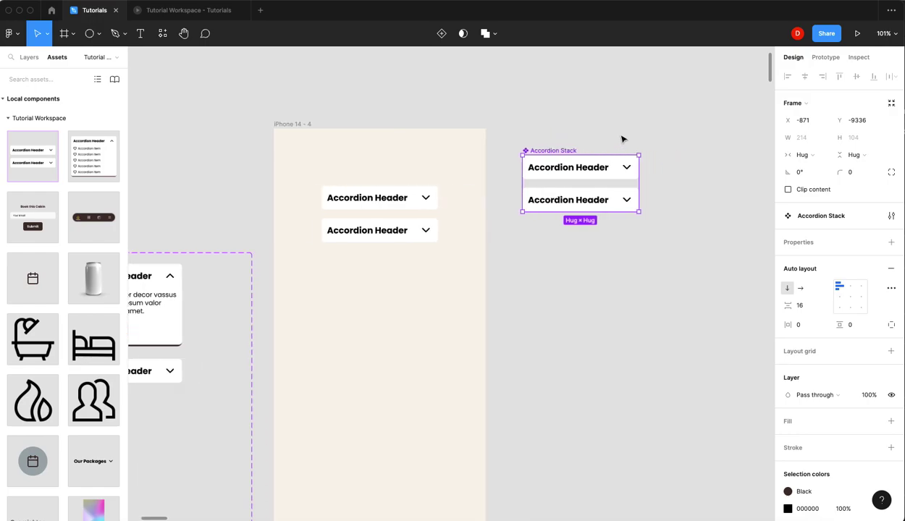
Add a second variant to the Accordion Stack component and set its first accordion's State to Open.
scroll(621, 139, "right", 2)
left_click_drag(495, 150, 509, 138)
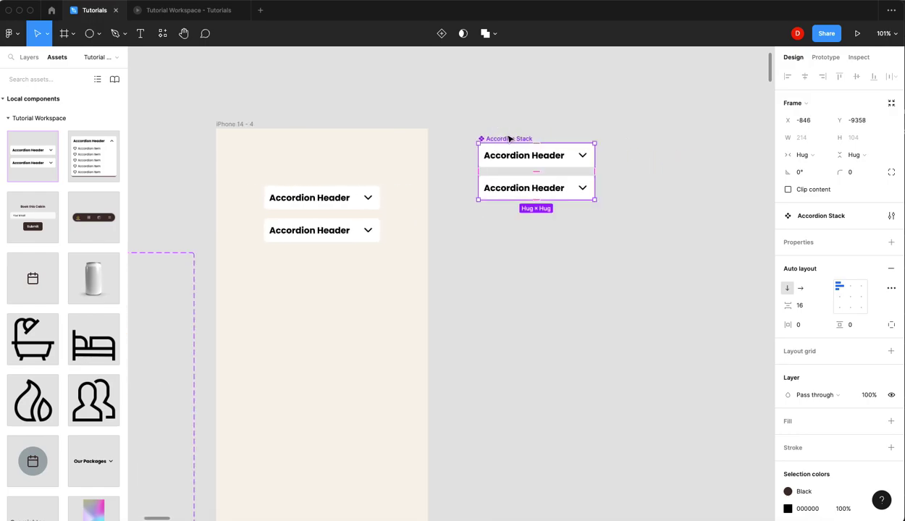
left_click(441, 34)
left_click(545, 228)
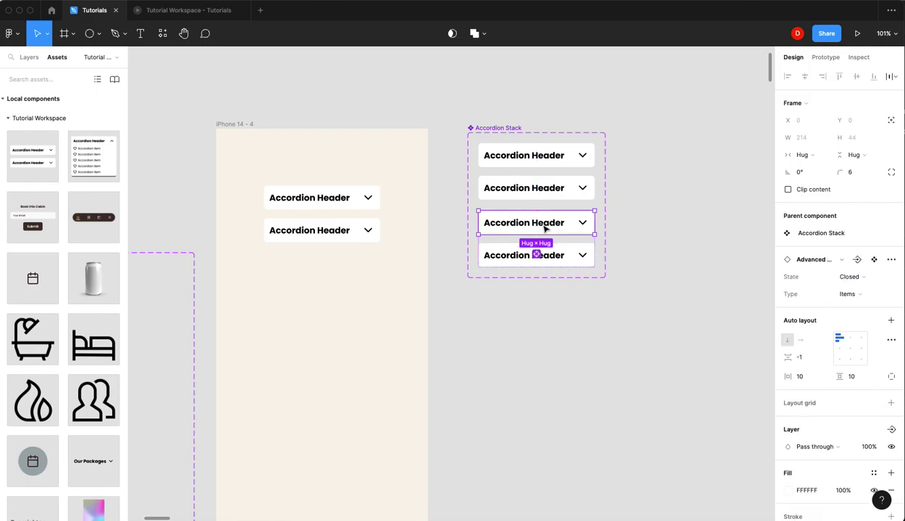
left_click(846, 275)
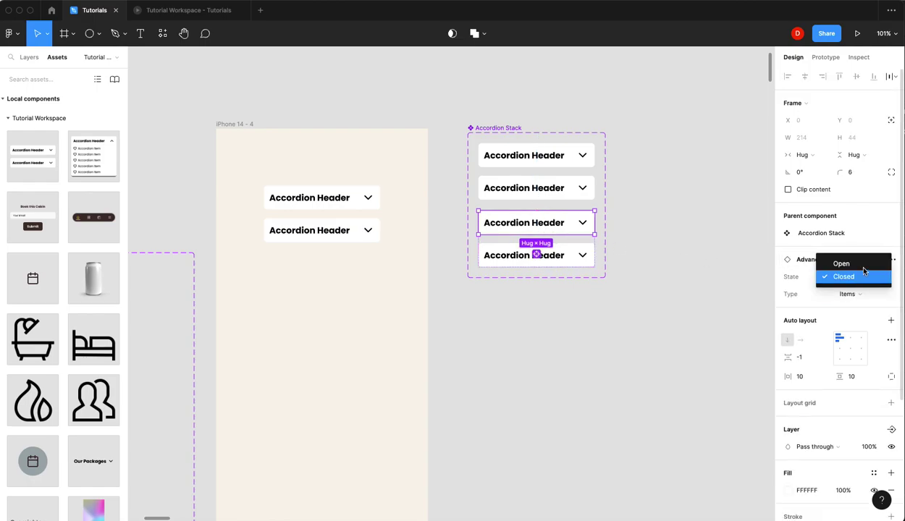
left_click(843, 260)
Lengthen the Accordion Stack variant set to a height of about 619 so it has room for another variant.
left_click(533, 123)
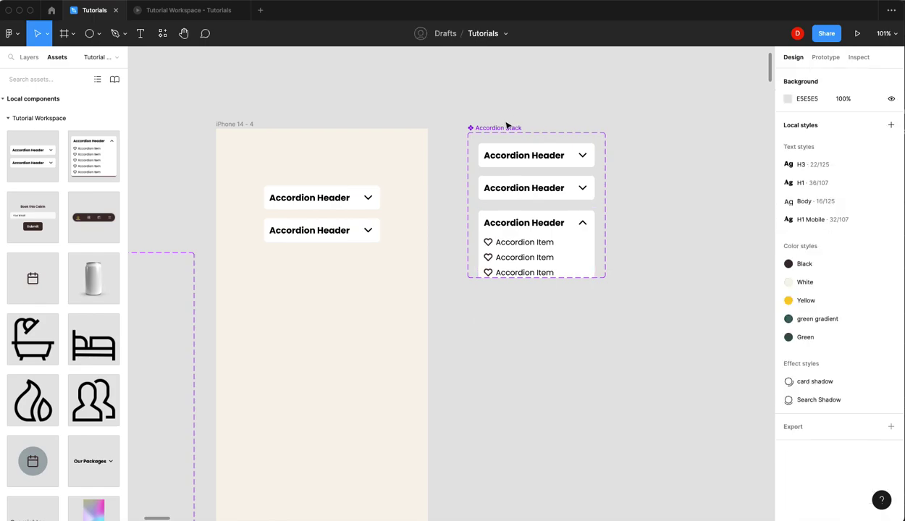
left_click(545, 168)
left_click_drag(579, 279, 584, 470)
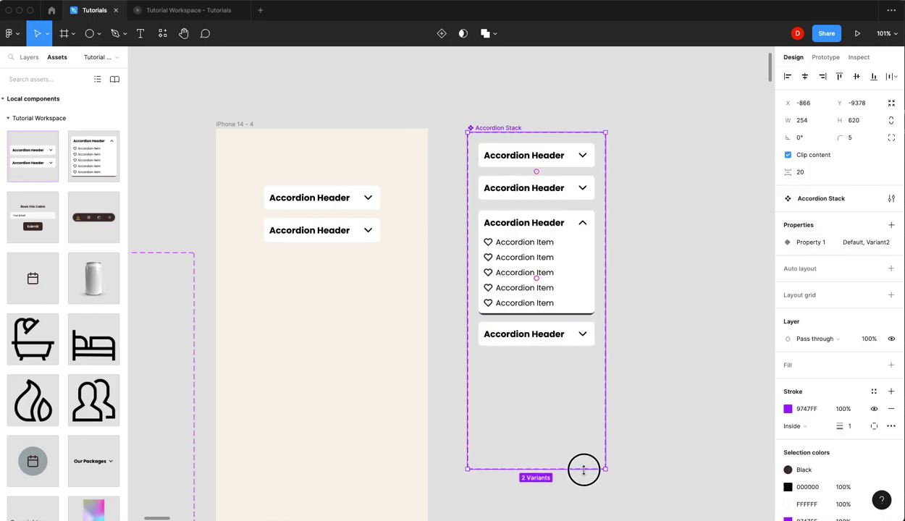
left_click_drag(583, 471, 581, 467)
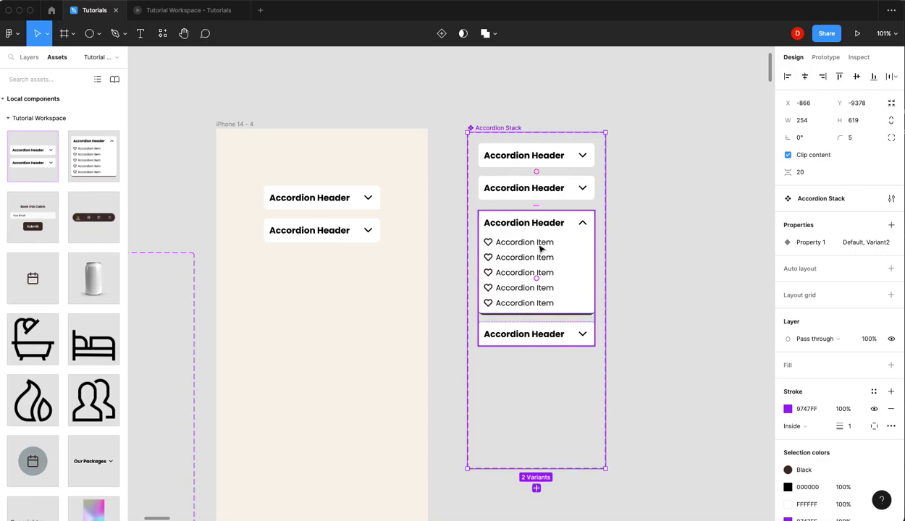
Duplicate the default variant as a third variant and set its second accordion's State to Open.
left_click(559, 191)
key("super+d")
left_click(554, 403)
left_click(833, 274)
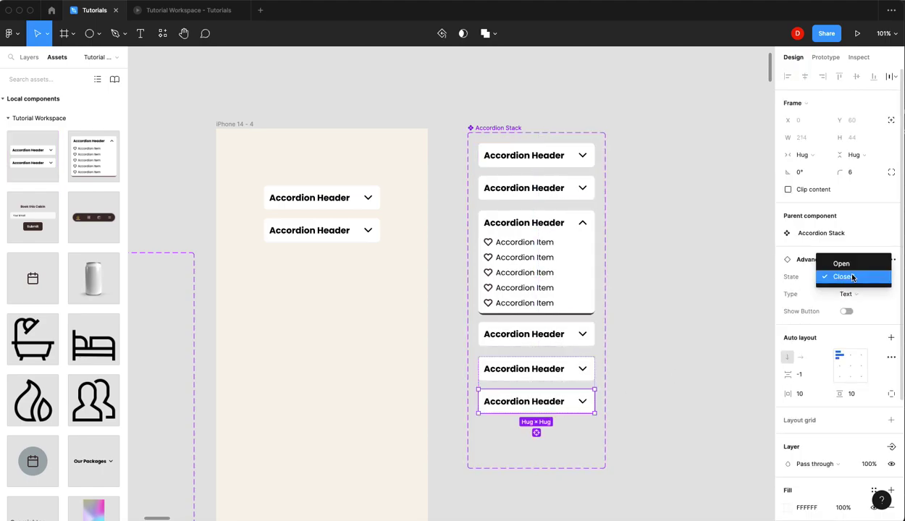
left_click(845, 262)
left_click(649, 354)
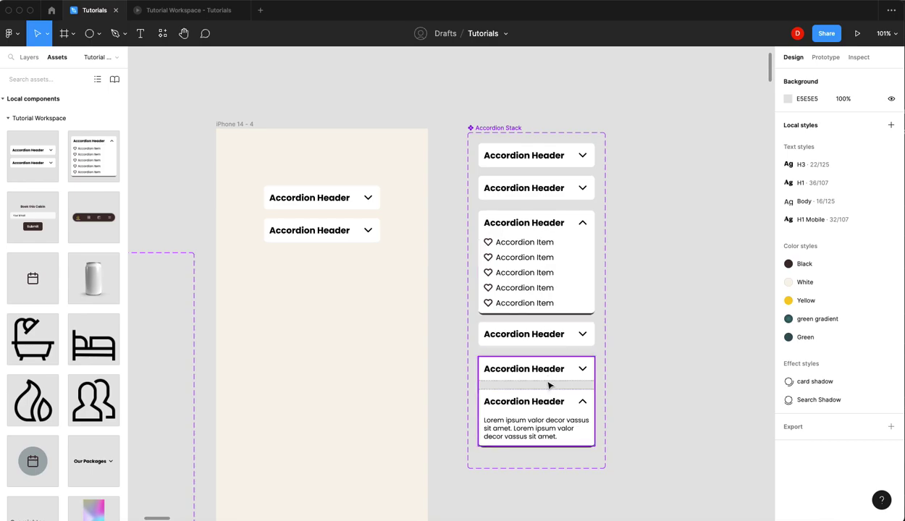
Prototype the default variant's first accordion to change to Variant2 on tap, with a 300 ms ease-out Smart animate.
left_click(530, 160)
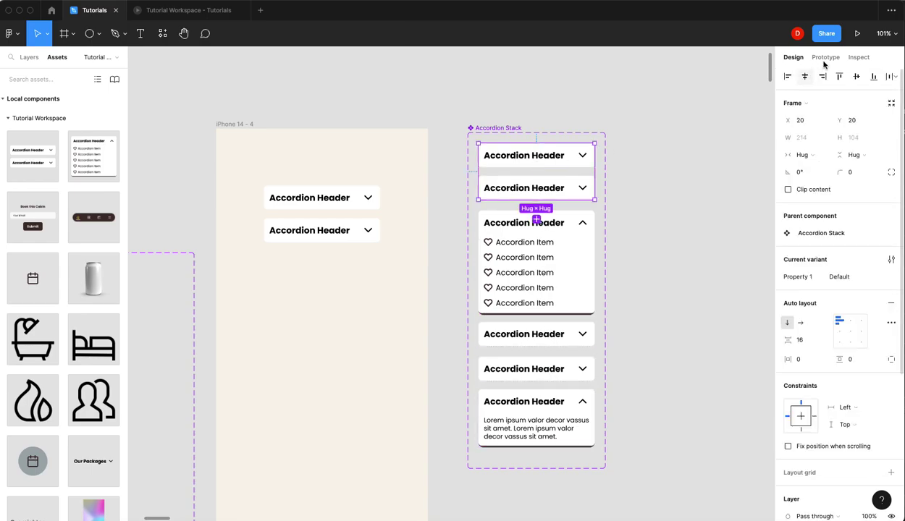
left_click(829, 57)
left_click(521, 154)
key("Escape")
left_click(637, 160)
left_click(556, 160)
left_click(556, 161)
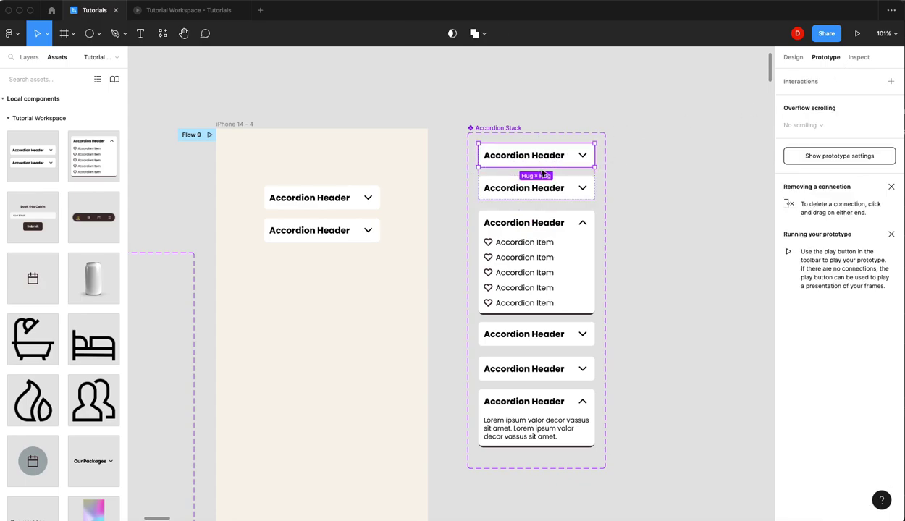
left_click(535, 168)
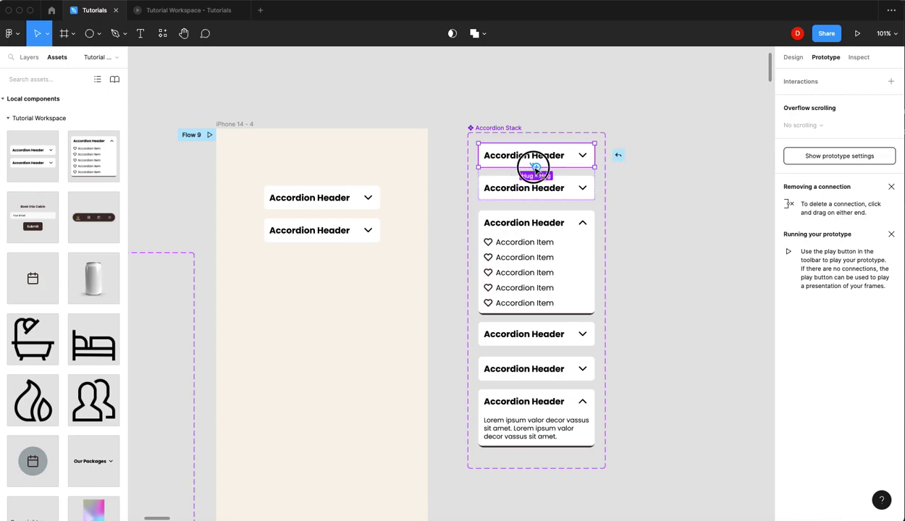
left_click_drag(536, 168, 536, 226)
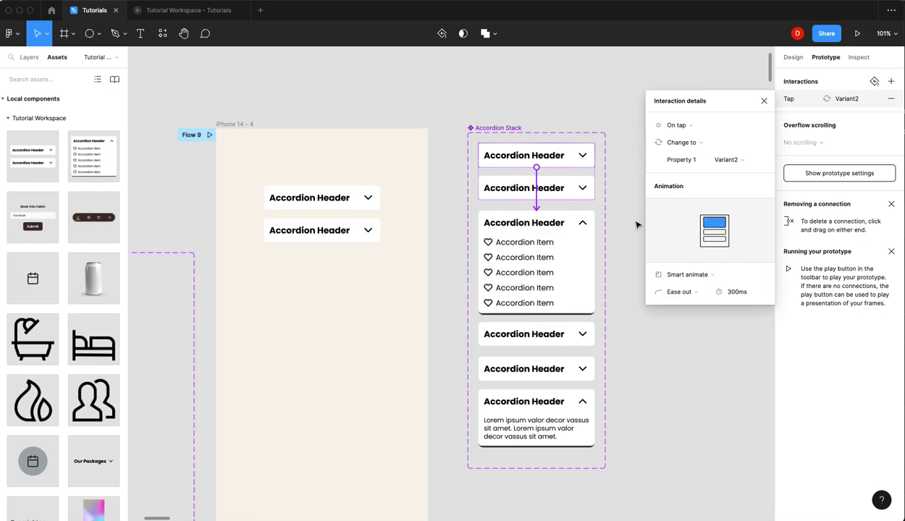
Prototype the default variant's second accordion to change to Variant3 on tap with Smart animate.
left_click(556, 189)
left_click_drag(536, 200, 537, 428)
scroll(543, 376, "right", 3)
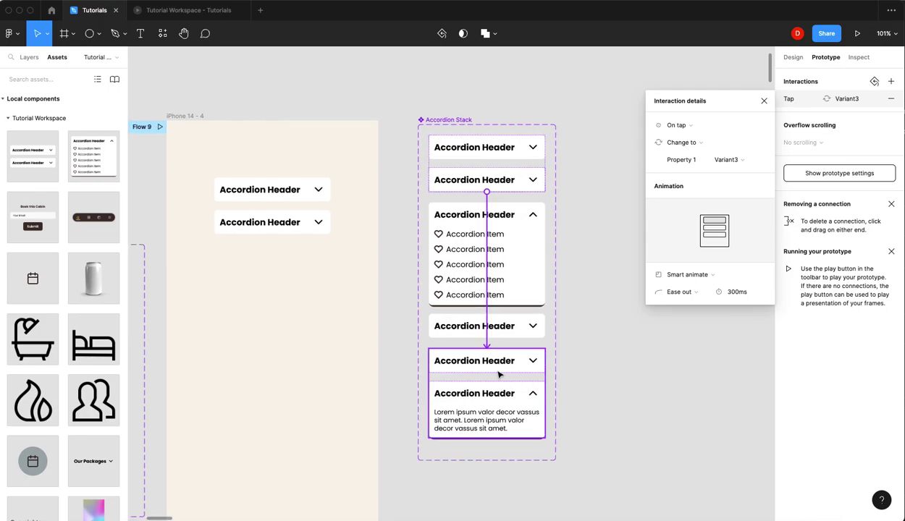
Link Variant3's closed first accordion to Variant2, and Variant2's closed second accordion to Variant3, both on tap.
left_click(482, 364)
left_click_drag(486, 350, 490, 289)
left_click(497, 331)
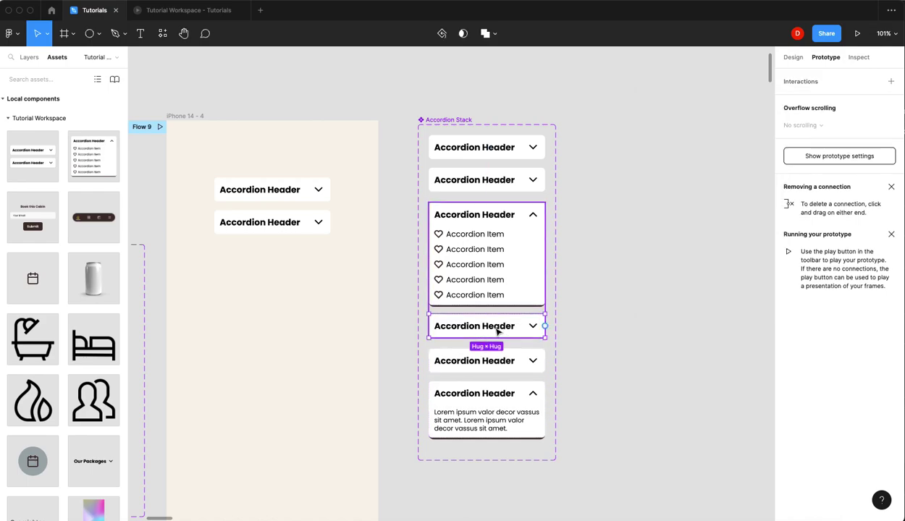
left_click_drag(487, 339, 485, 397)
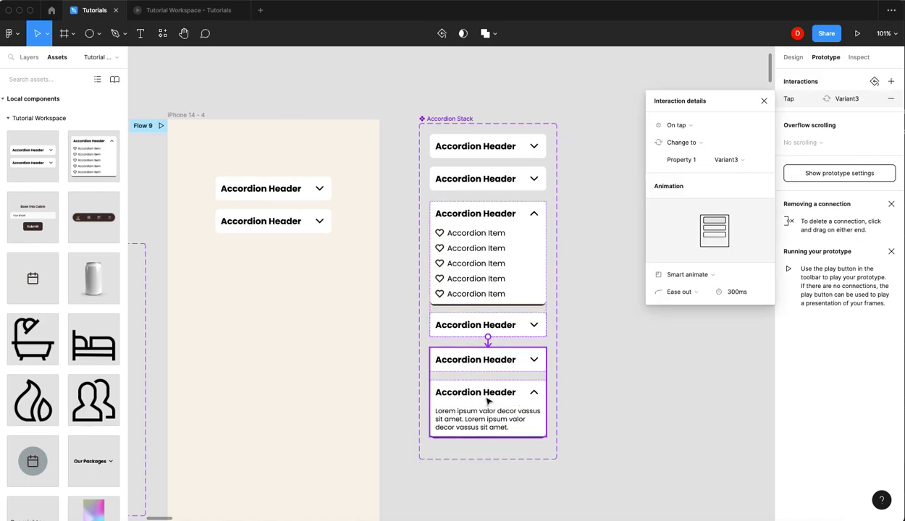
Replace the inherited tap interaction on Variant2's open header with one that changes the stack to Default.
left_click(491, 215)
left_click(492, 214)
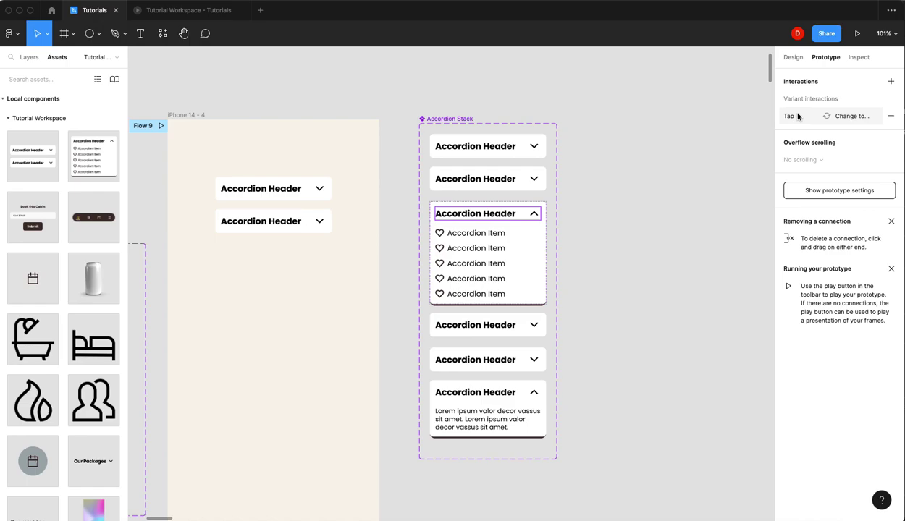
left_click(890, 117)
left_click_drag(488, 208, 487, 179)
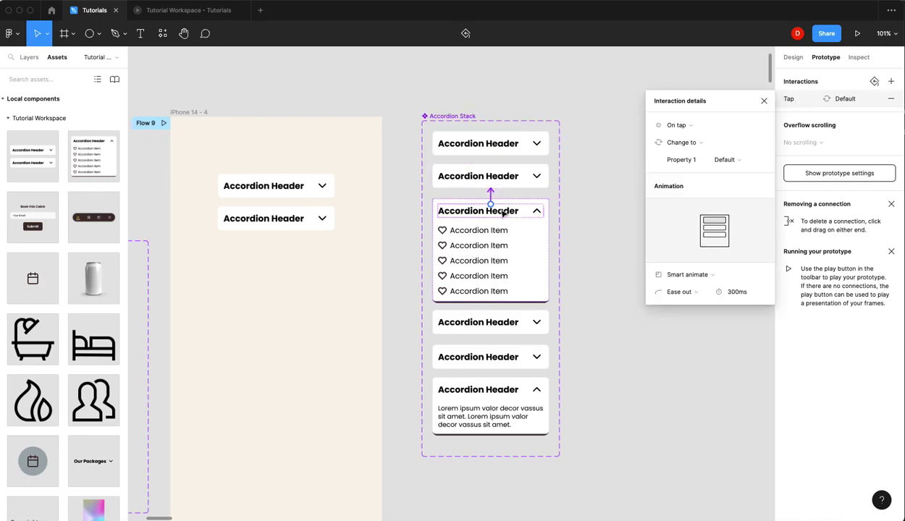
Replace the inherited tap interaction on Variant3's open header with one that changes the stack to Default.
left_click(492, 393)
left_click(492, 393)
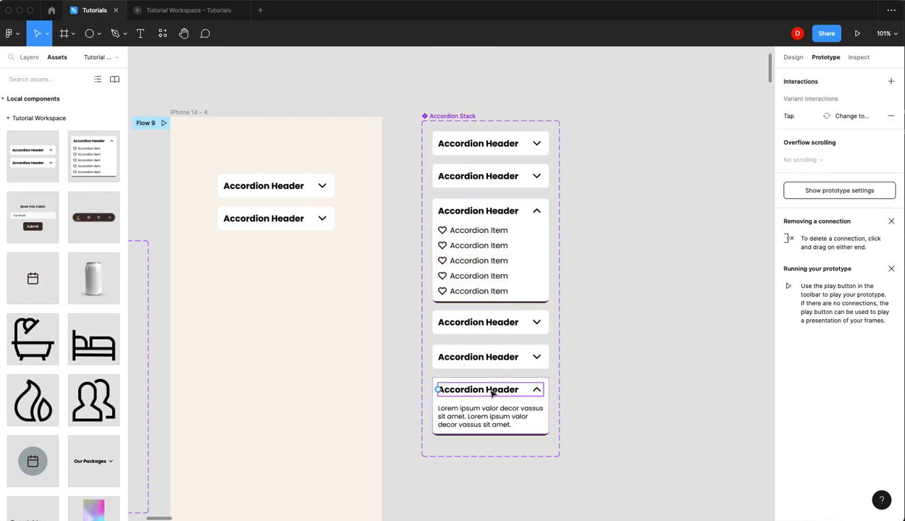
left_click(890, 116)
left_click_drag(491, 384, 472, 189)
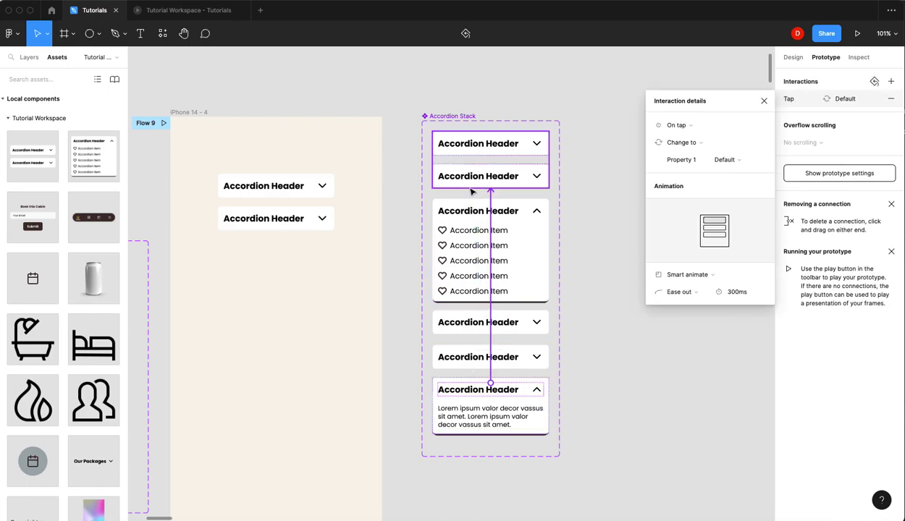
Remove the inherited tap interactions from both nested headers in the default variant.
left_click(499, 136)
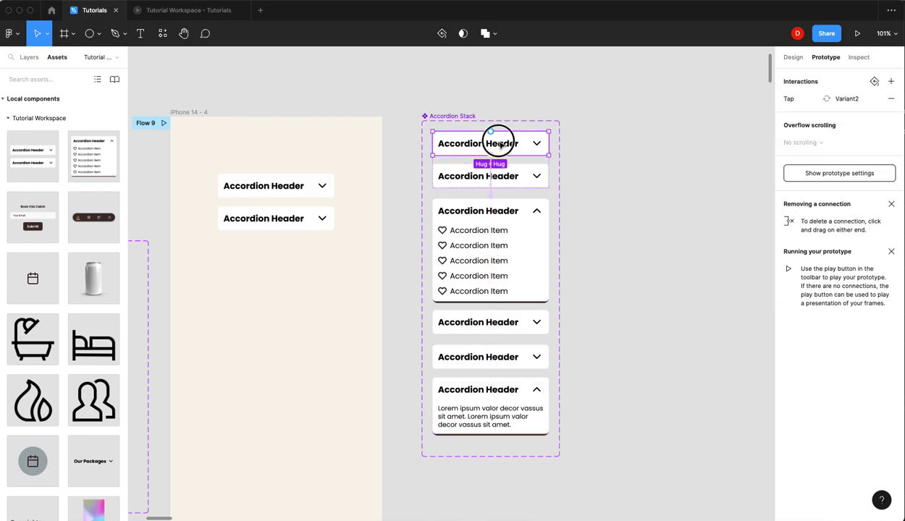
left_click(891, 116)
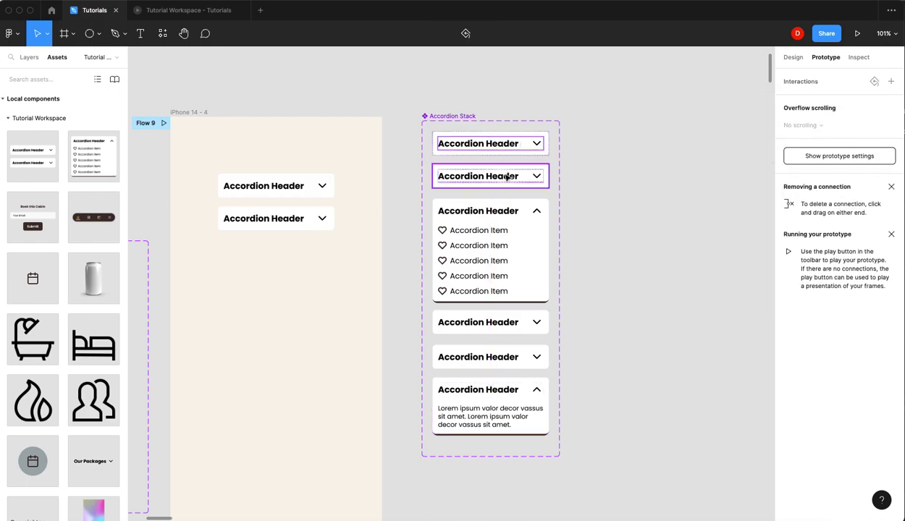
left_click(501, 178)
left_click(891, 115)
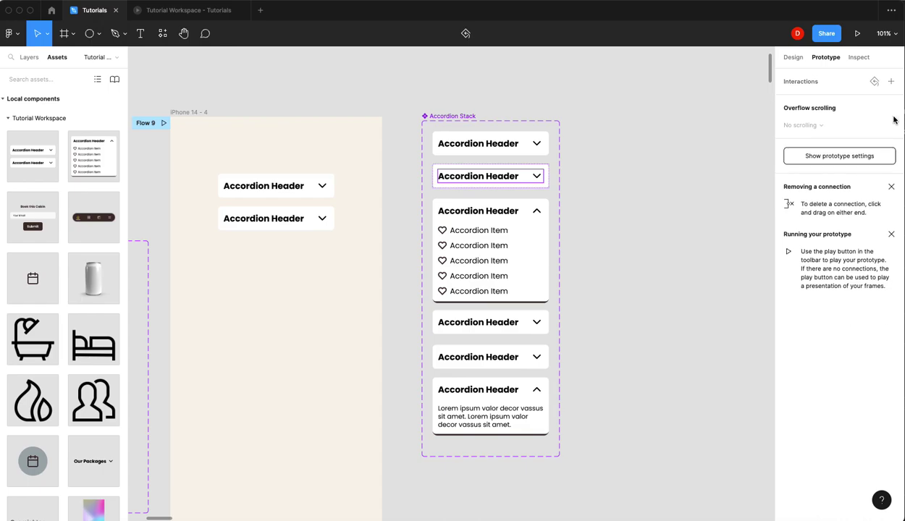
Remove the inherited tap interactions from the nested closed headers in Variant2 and Variant3.
left_click(500, 210)
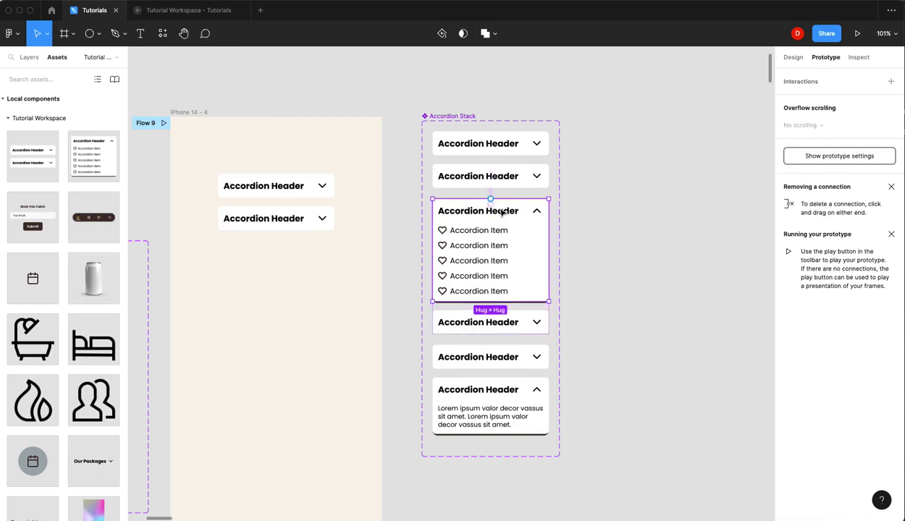
left_click(508, 211)
left_click(508, 321)
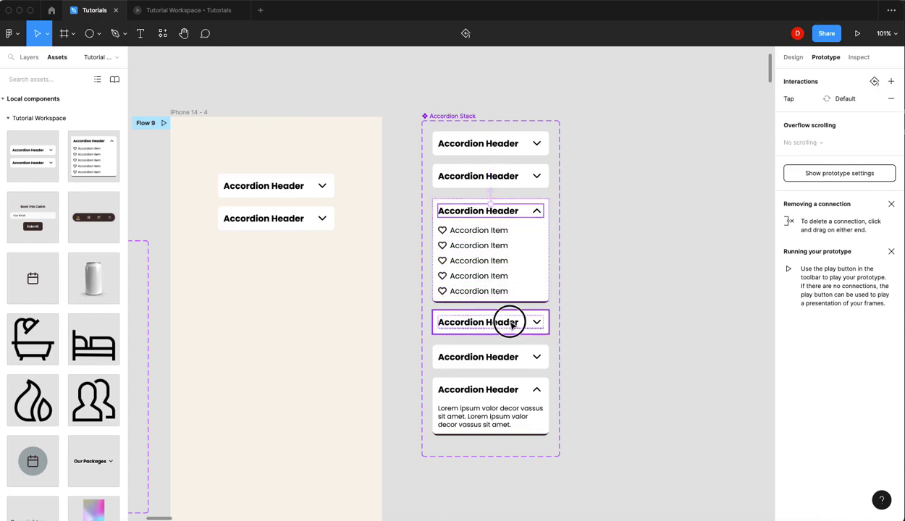
left_click(891, 116)
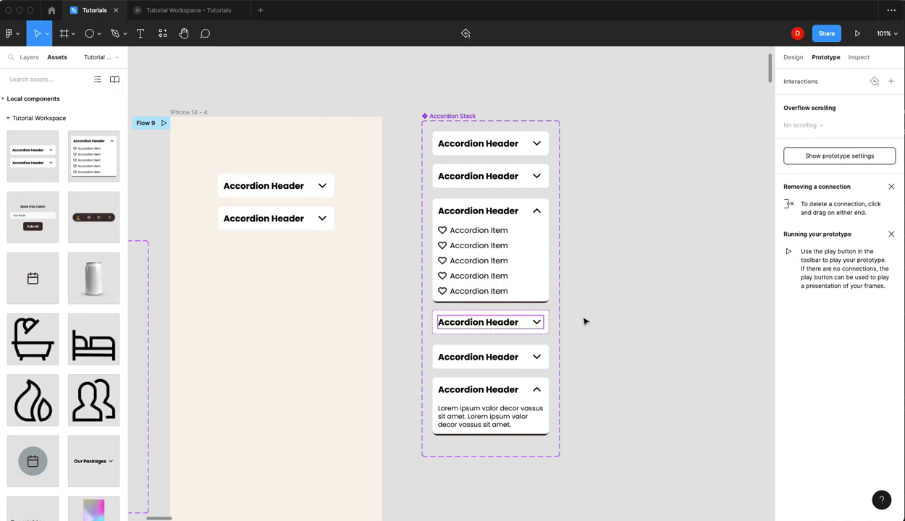
left_click(507, 362)
left_click(507, 359)
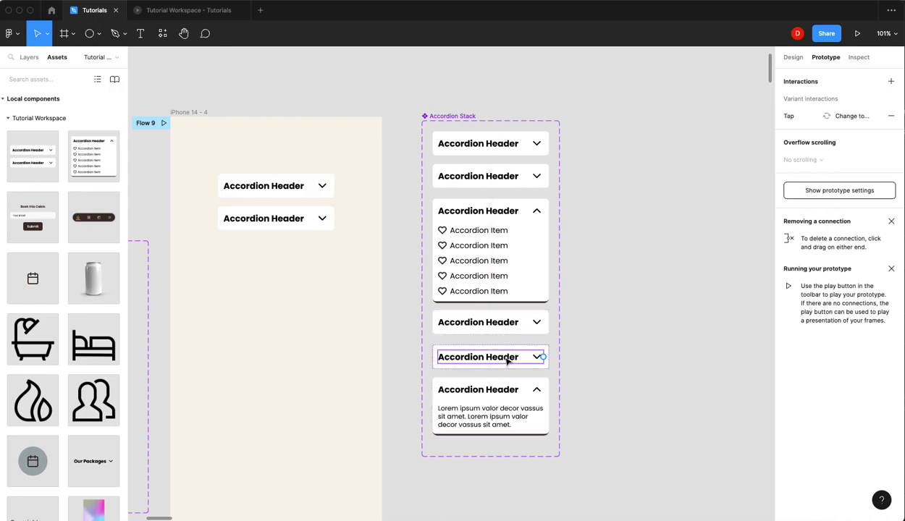
left_click(891, 116)
Check the tap interactions on Variant3's open header and its closed accordion.
left_click(486, 390)
left_click(488, 391)
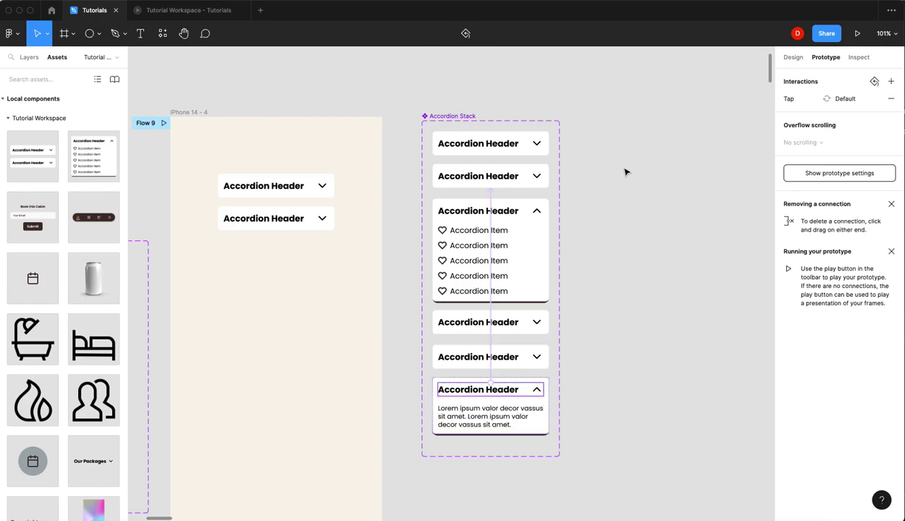
left_click(631, 230)
left_click(503, 359)
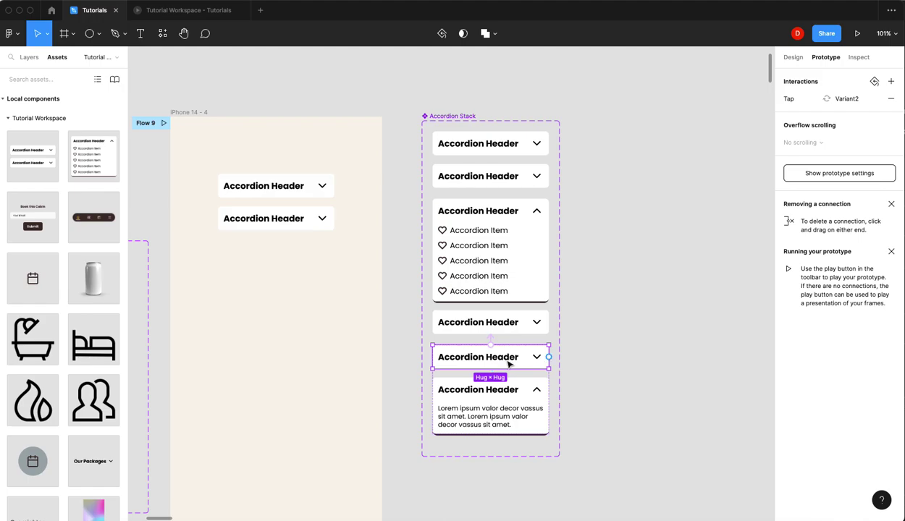
left_click(618, 259)
Place an Accordion Stack instance in the iPhone frame, below the existing pair of accordions.
left_click(792, 58)
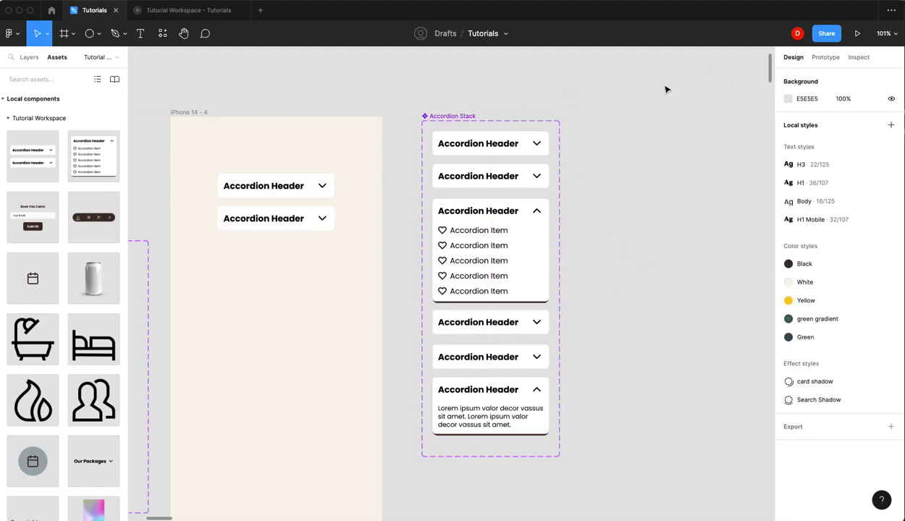
left_click(457, 116)
left_click_drag(35, 154, 275, 375)
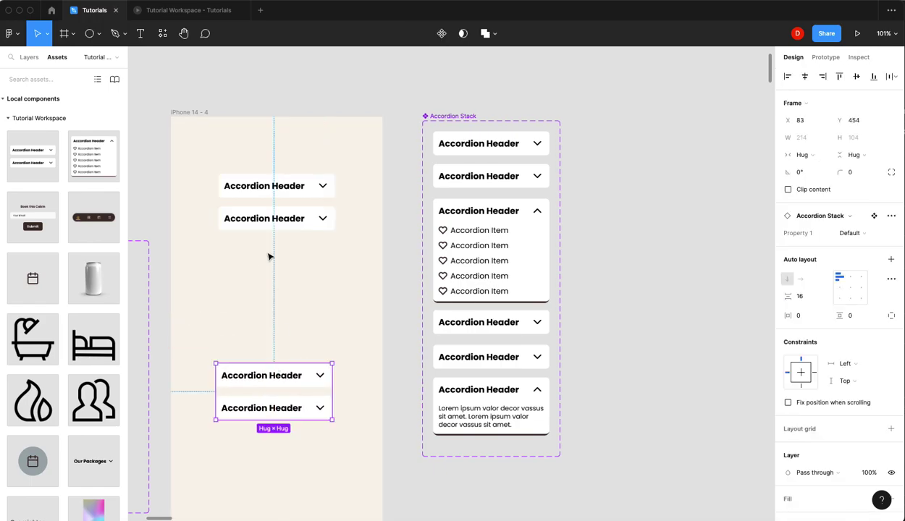
Preview the iPhone frame's prototype and compare expanding and collapsing headers in the original pair and the new Accordion Stack.
left_click(193, 111)
key("super+alt+Return")
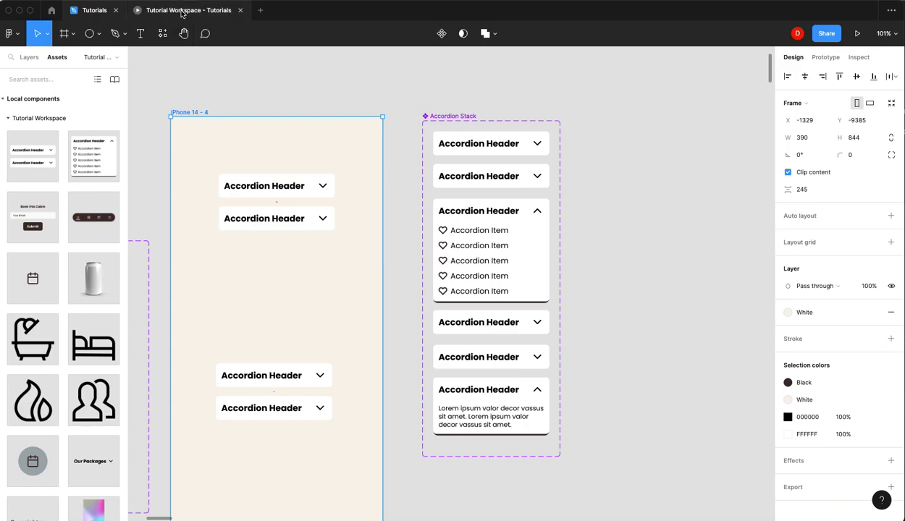
left_click(511, 227)
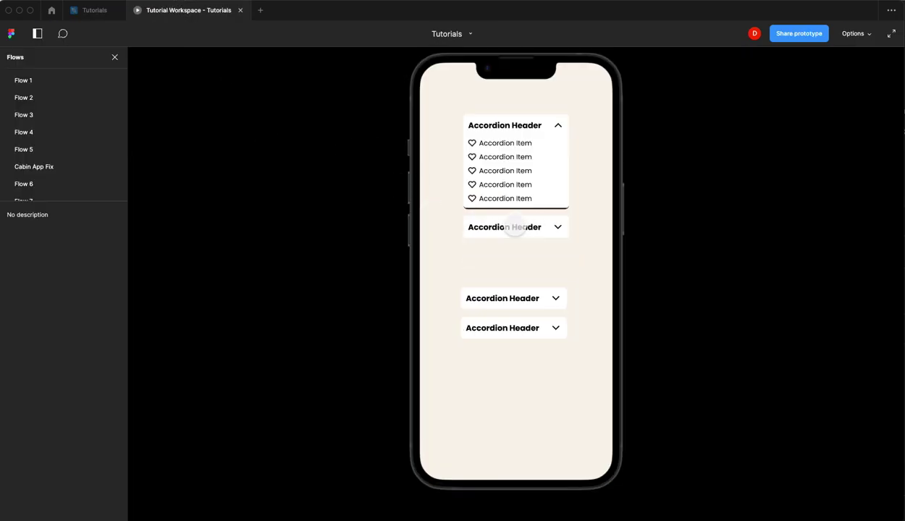
left_click(514, 227)
left_click(513, 126)
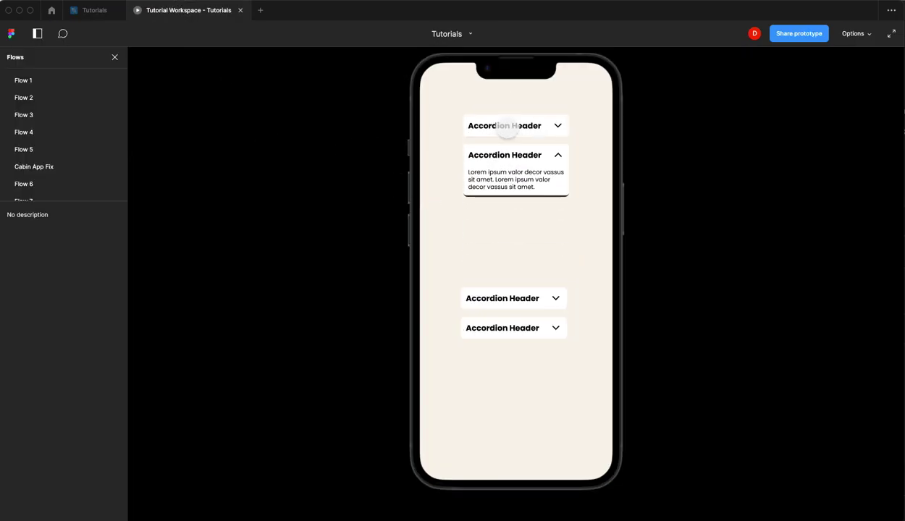
left_click(516, 297)
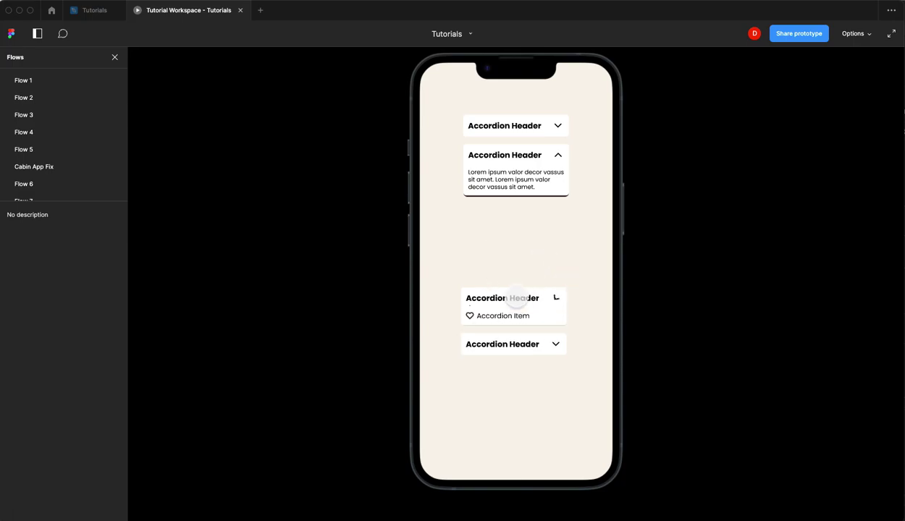
left_click(516, 297)
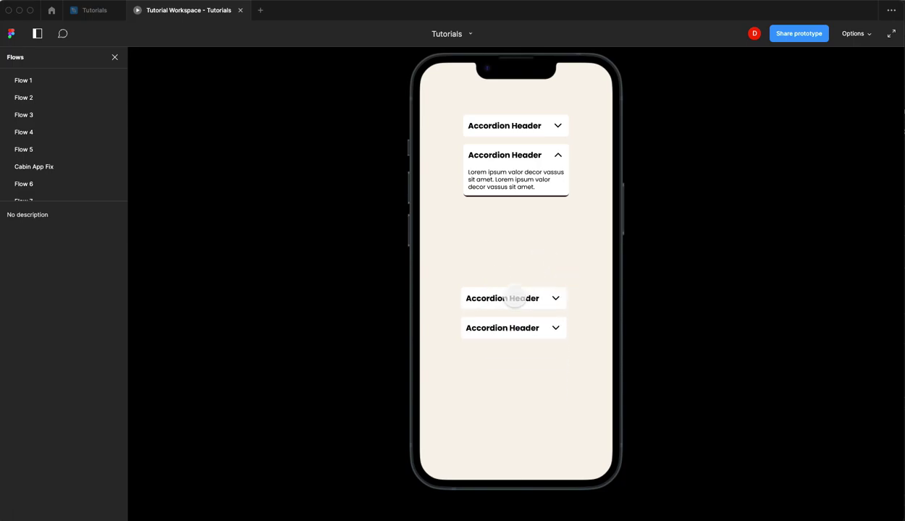
Test the Accordion Stack in the prototype by opening its two headers alternately, so that each opening closes the other.
left_click(514, 327)
left_click(513, 327)
left_click(506, 297)
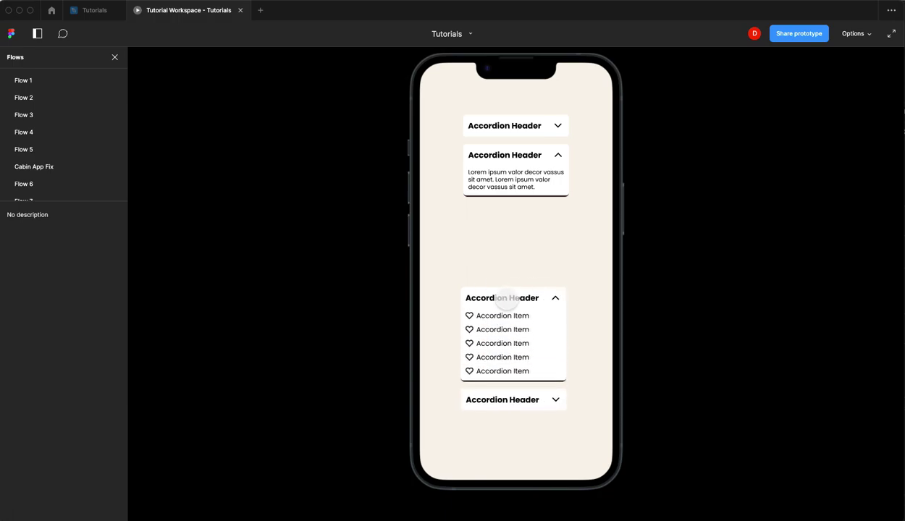
left_click(512, 399)
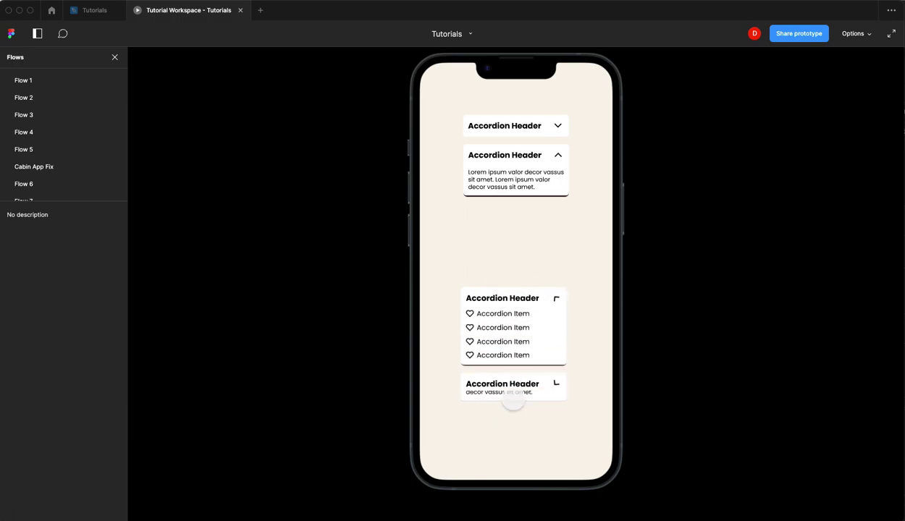
left_click(487, 296)
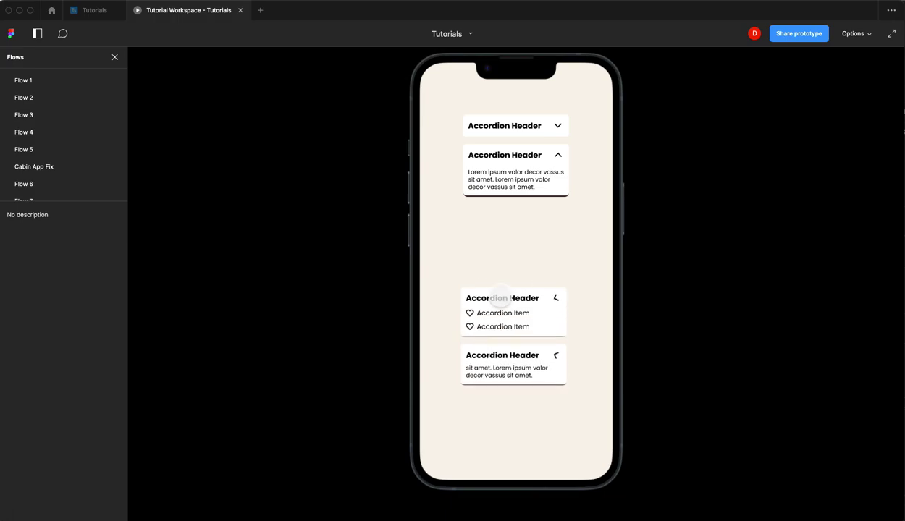
left_click(527, 399)
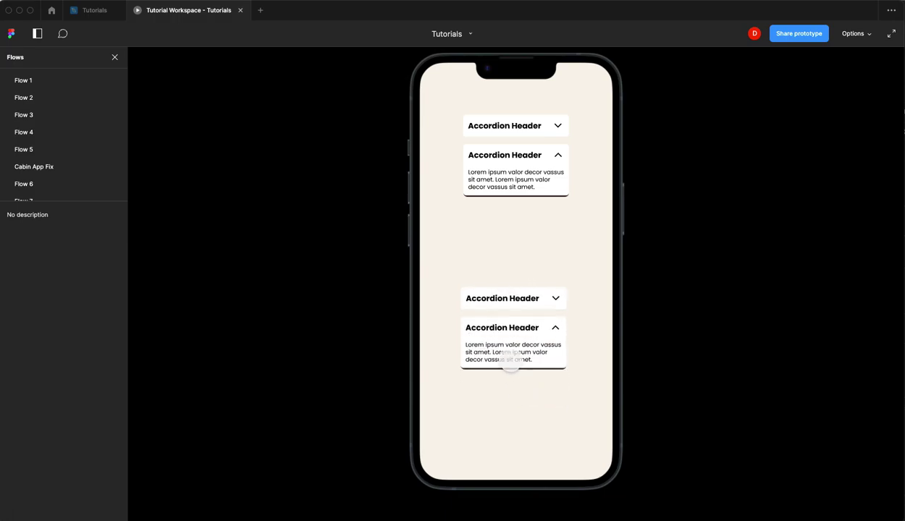
left_click(505, 297)
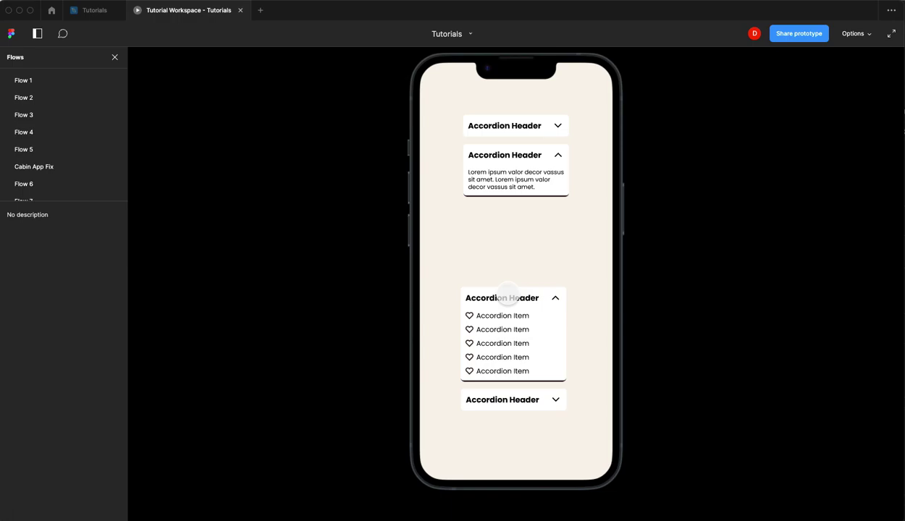
left_click(514, 398)
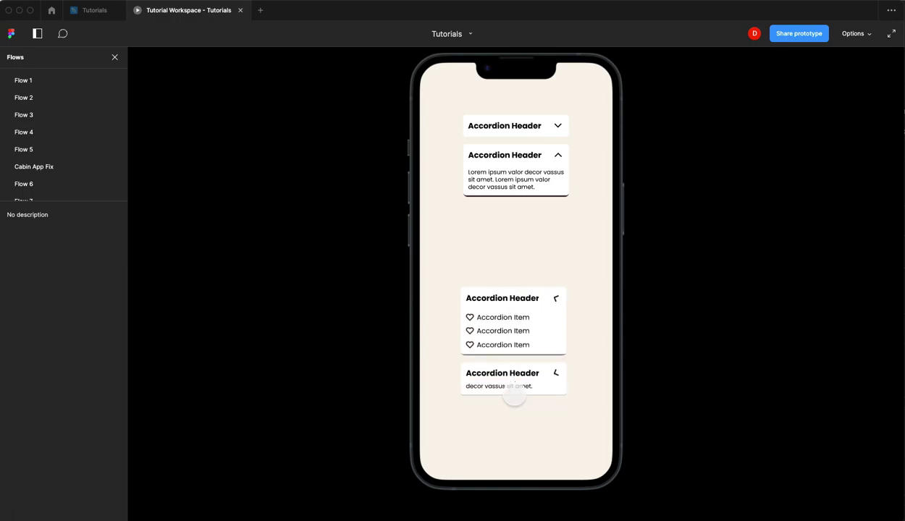
left_click(503, 300)
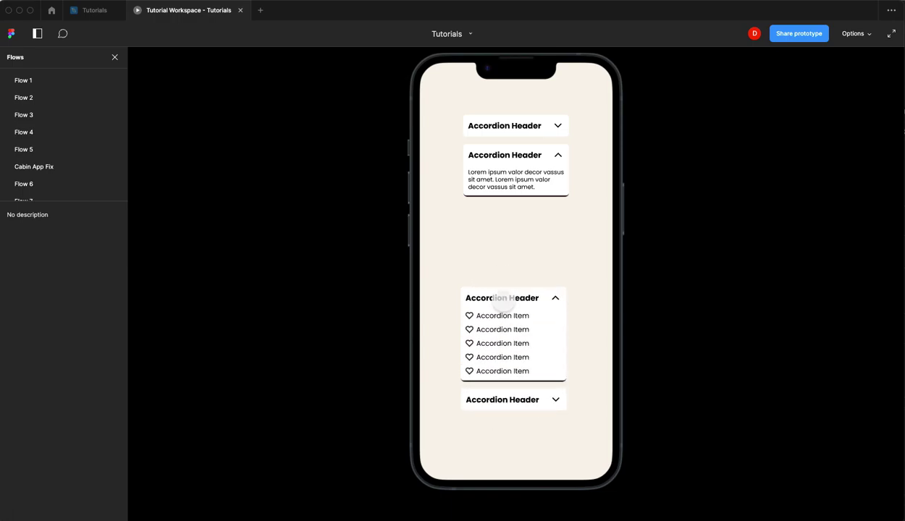
Back in the design file, set the Type of the first accordion in the iPhone frame's Accordion Stack instance to Text.
left_click(97, 17)
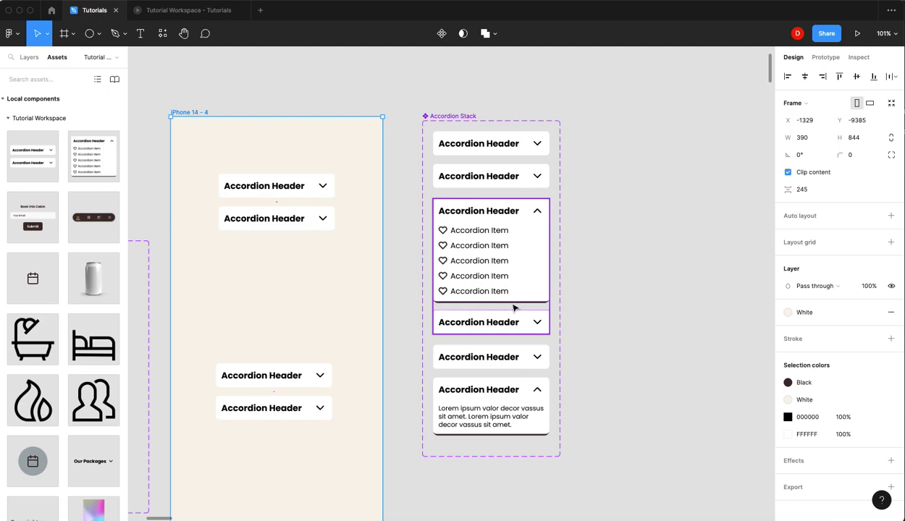
left_click(265, 374)
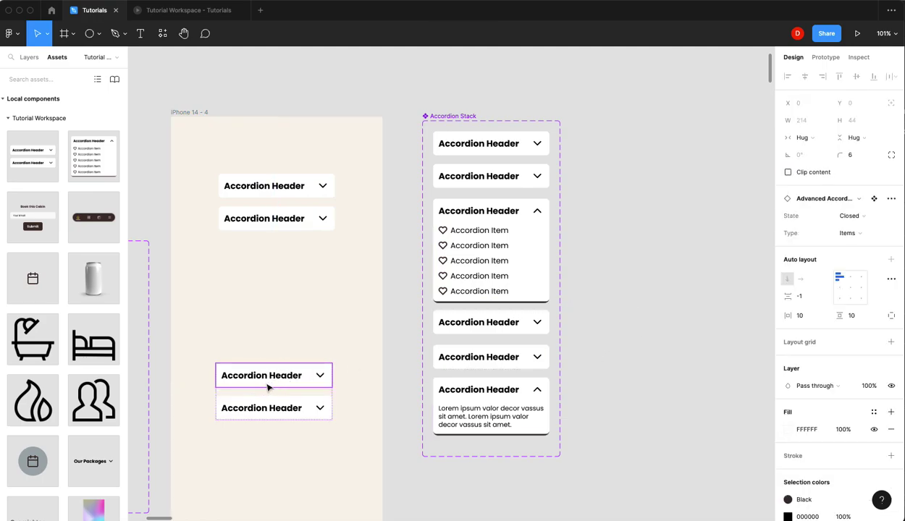
left_click(871, 235)
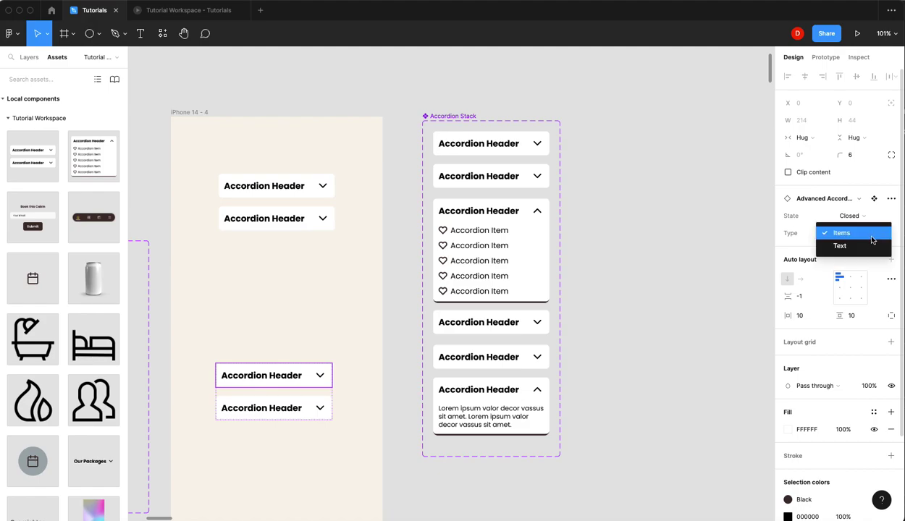
left_click(869, 245)
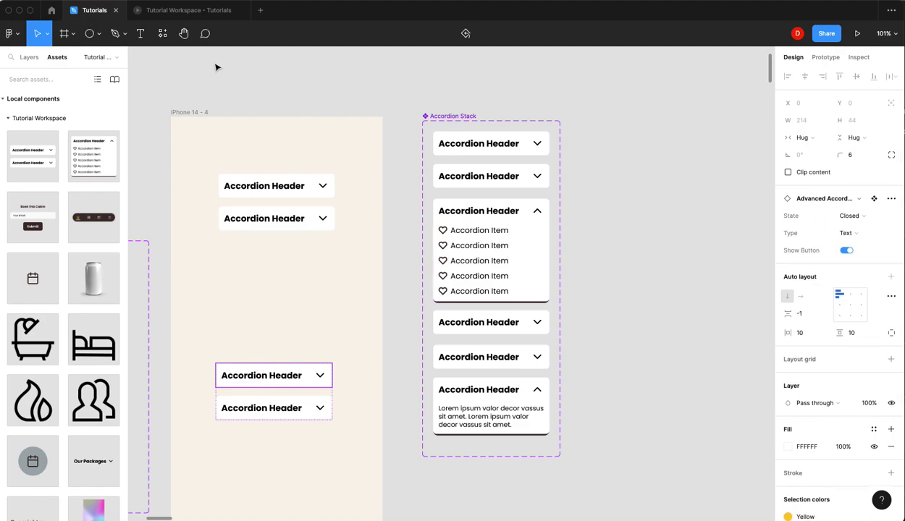
Return to the prototype preview and test expanding and collapsing both Accordion Stack headers with the first one's new Text type.
left_click(181, 10)
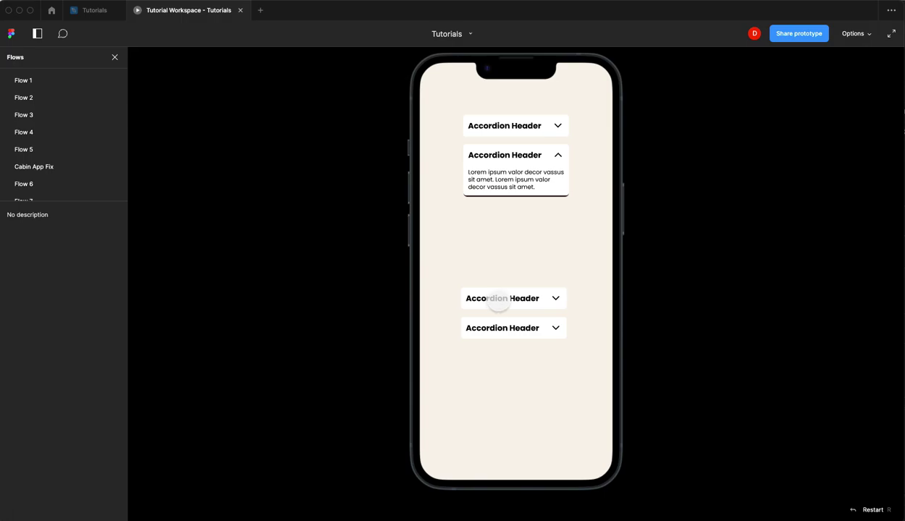
left_click(498, 299)
left_click(495, 298)
left_click(514, 328)
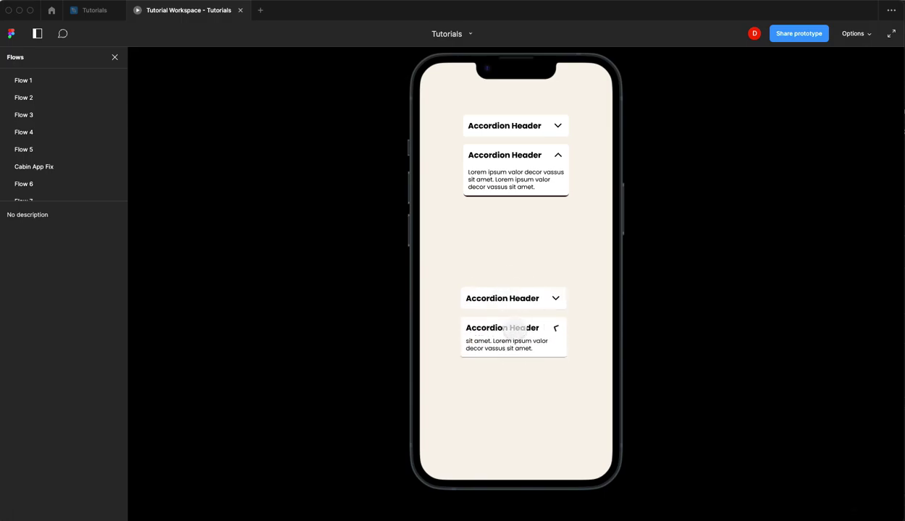
left_click(535, 326)
left_click(501, 298)
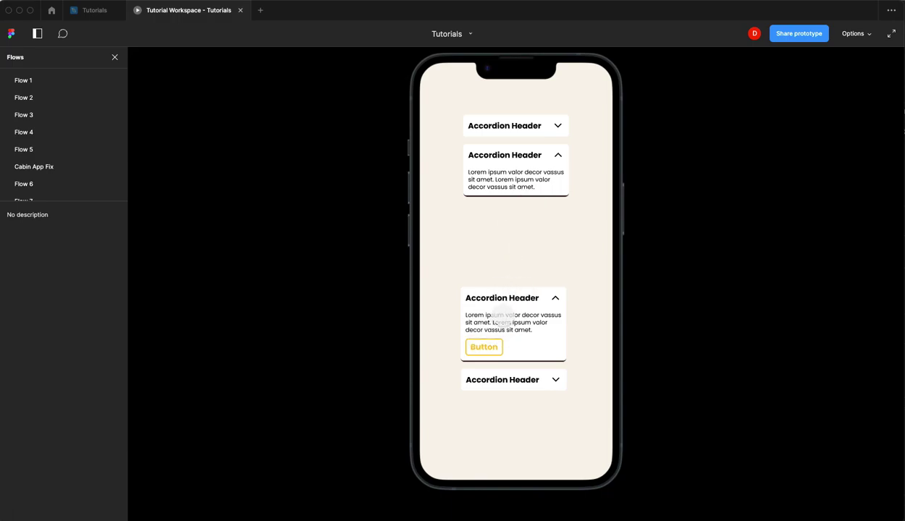
left_click(502, 299)
left_click(509, 297)
left_click(518, 295)
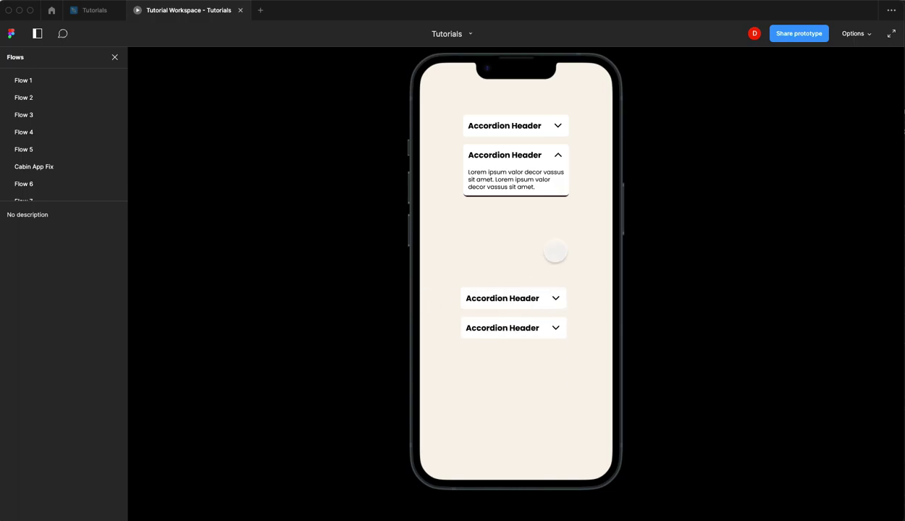